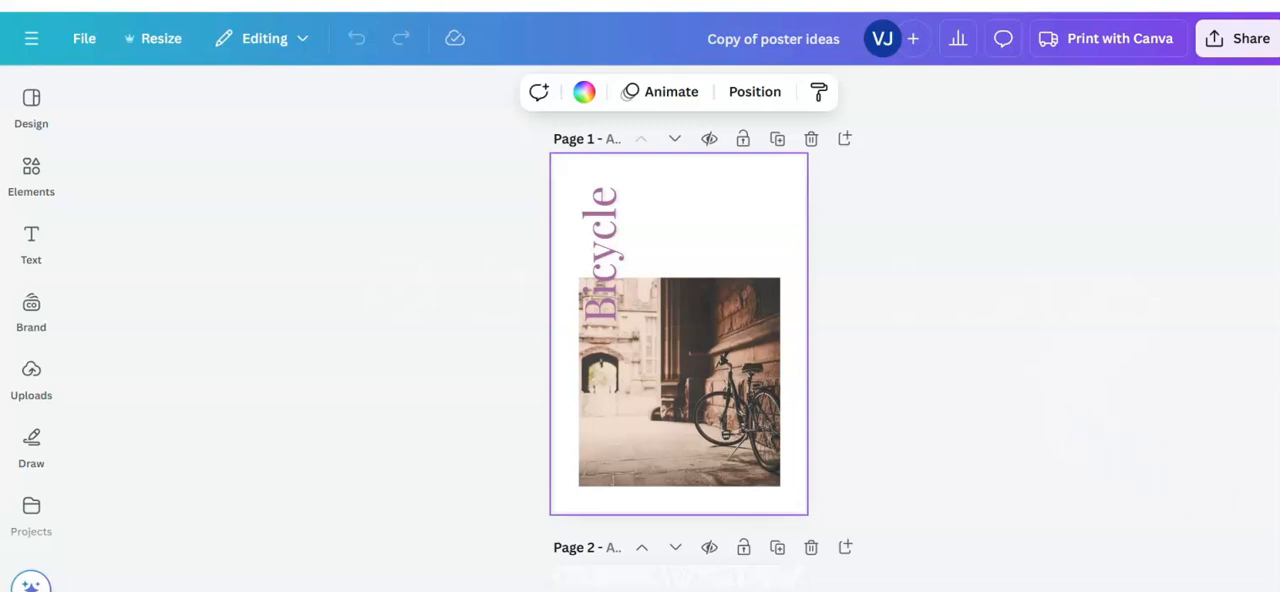
Step: Preview the bicycle poster in full screen and return to the editor
{"action": "left_click", "coordinate": [1240, 586]}
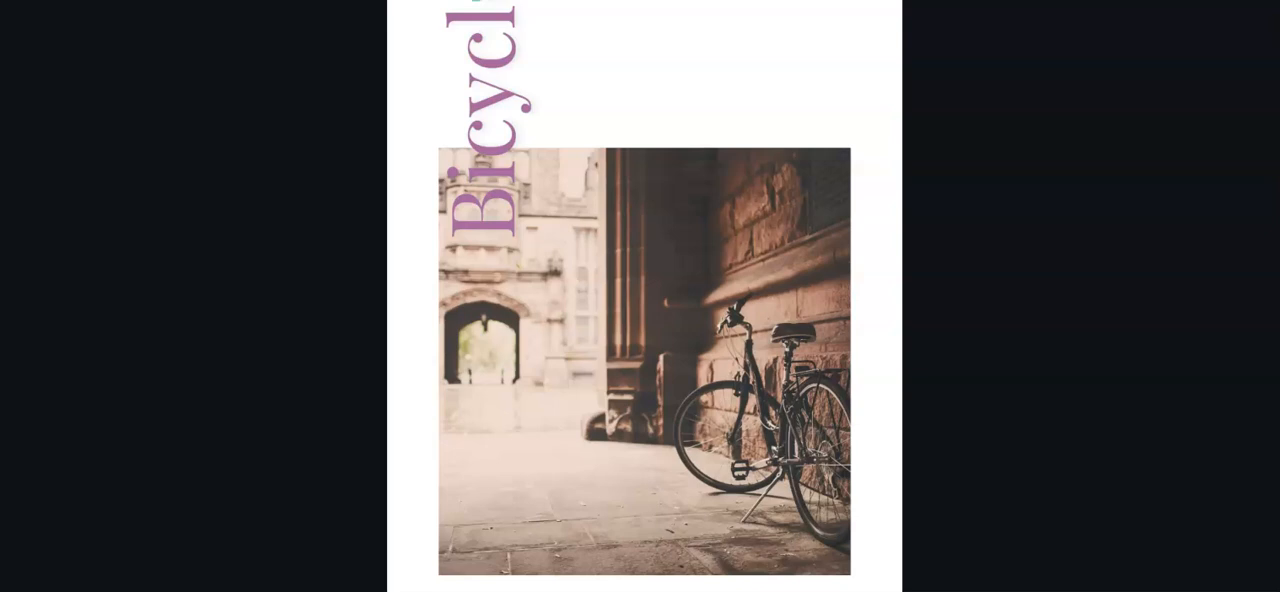
{"action": "left_click", "coordinate": [1082, 260]}
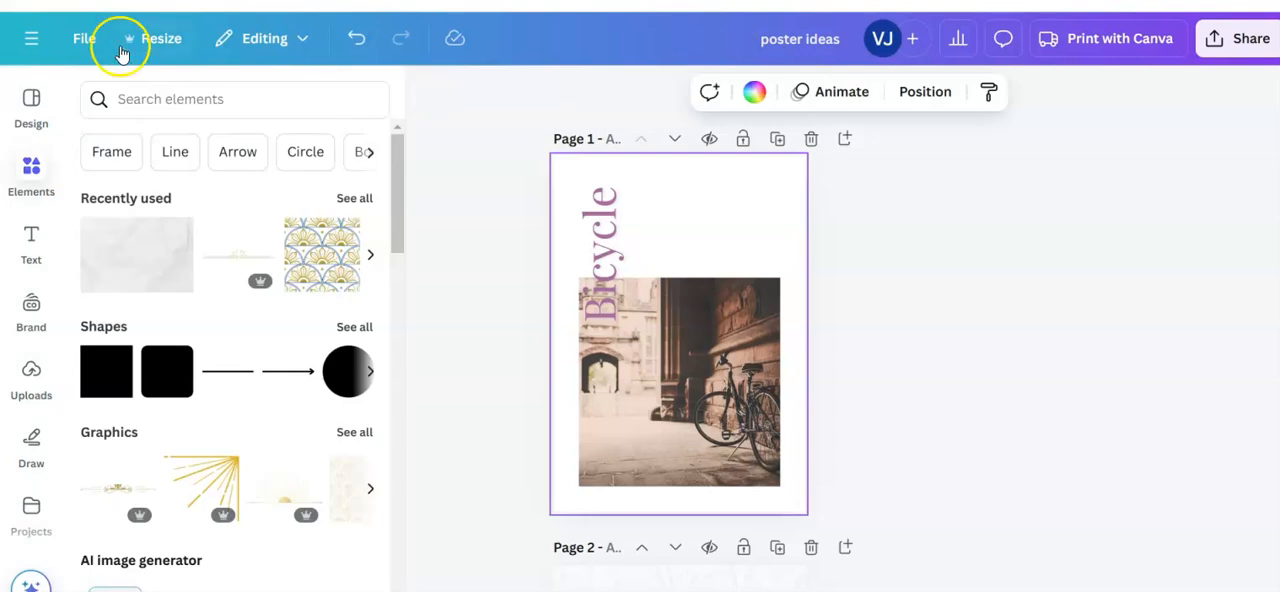
Step: Go to the home page, search for "poster" and limit the results to Canva templates
{"action": "left_click", "coordinate": [28, 36]}
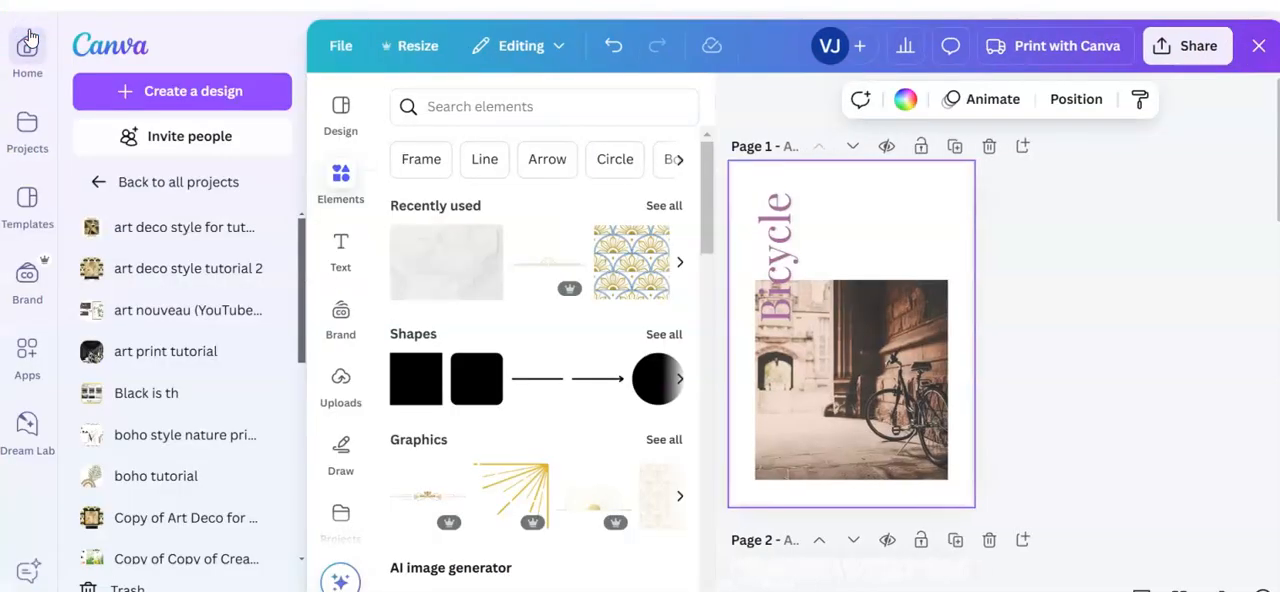
{"action": "left_click", "coordinate": [26, 50]}
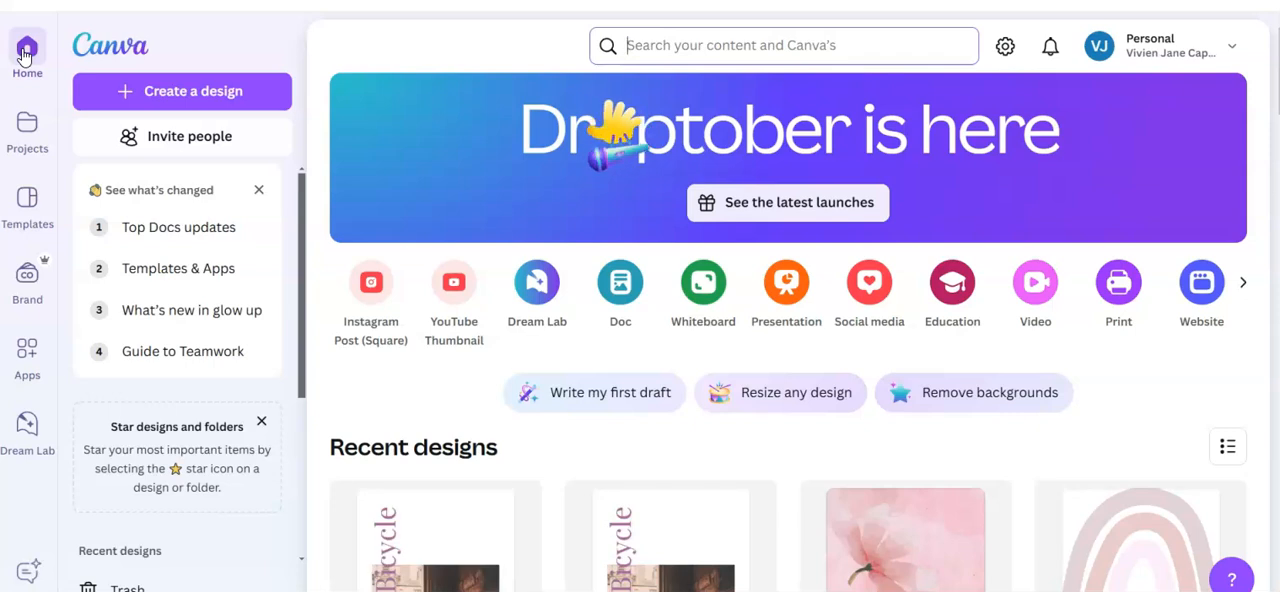
{"action": "left_click", "coordinate": [636, 43]}
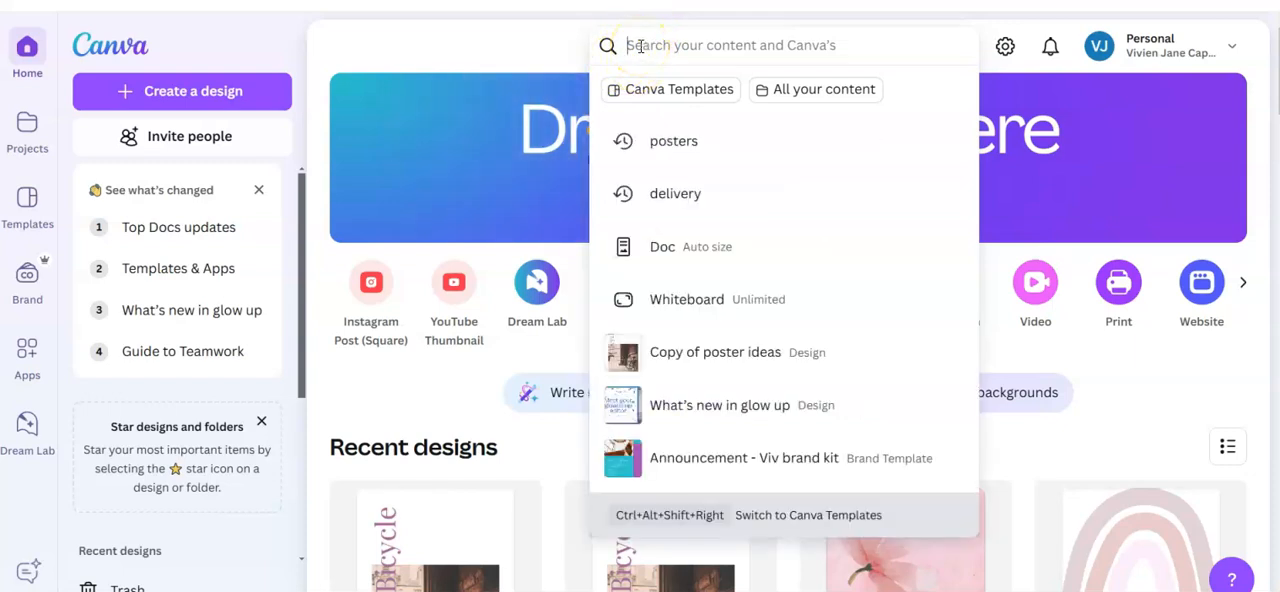
{"action": "type", "text": "poster"}
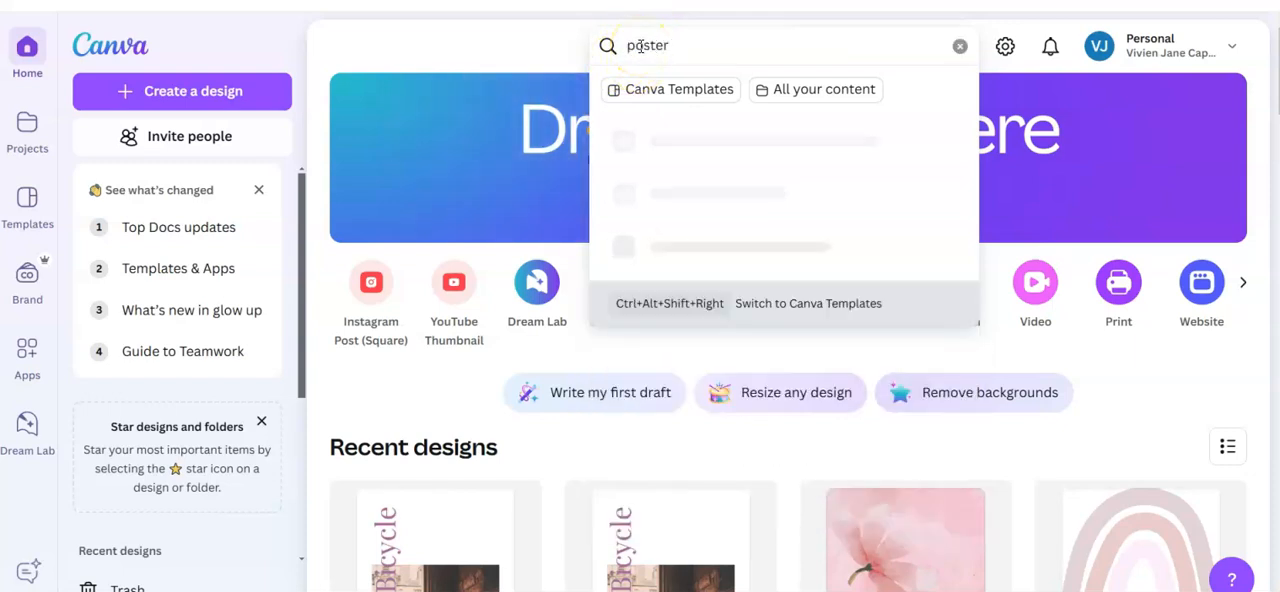
{"action": "key", "text": "Return"}
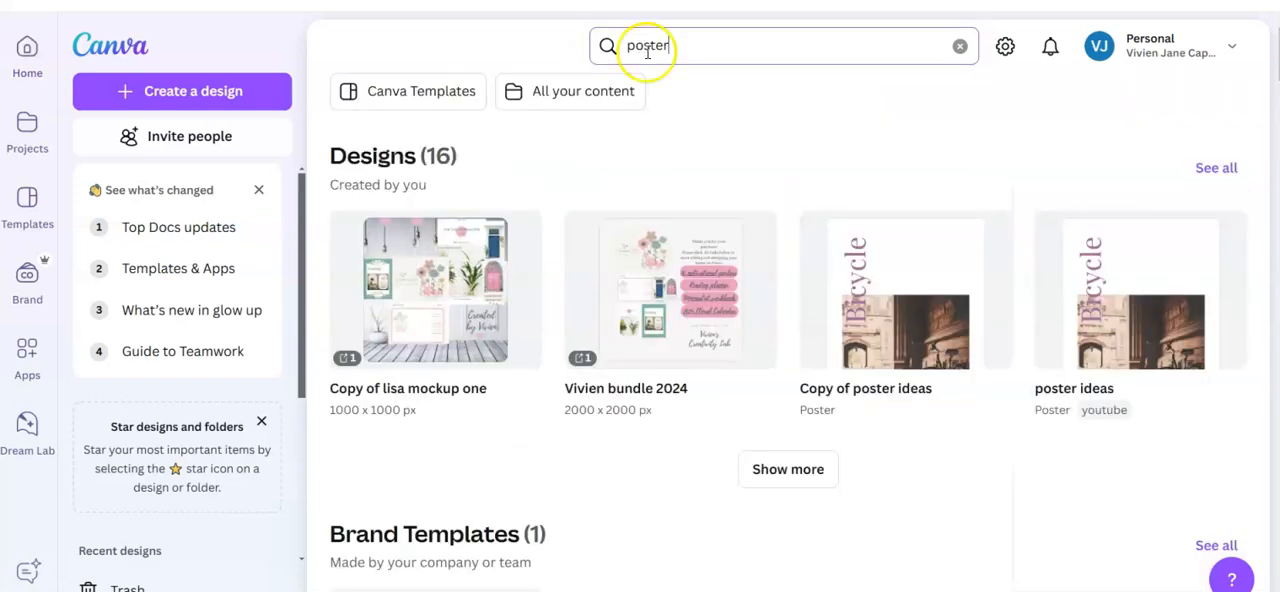
{"action": "left_click", "coordinate": [417, 91]}
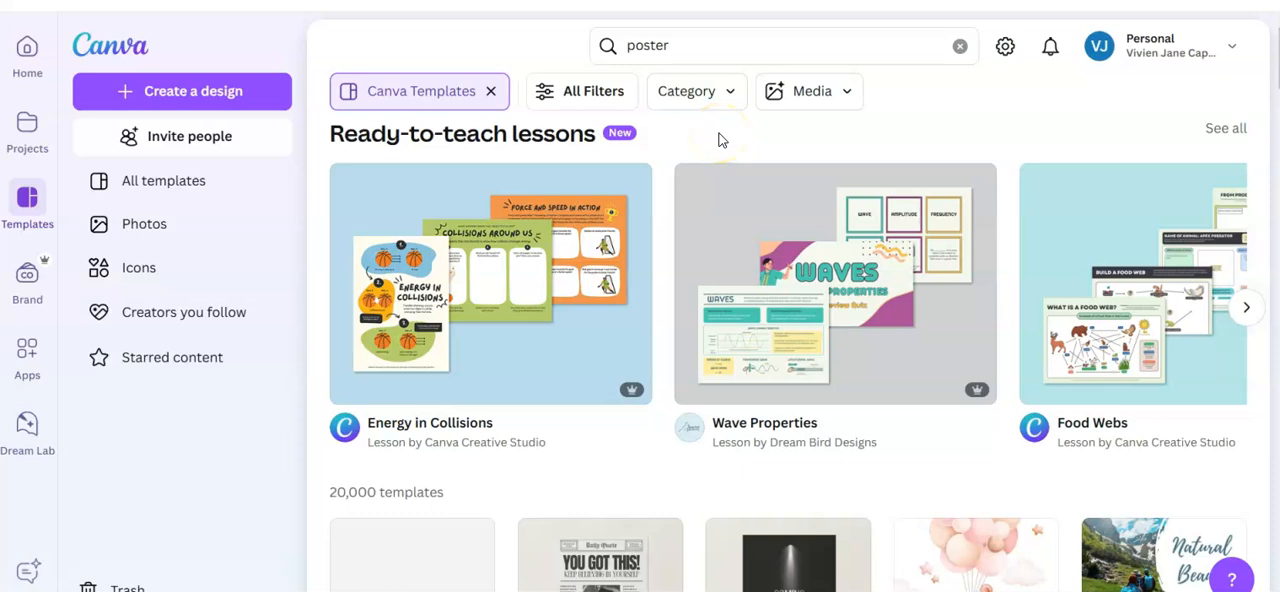
Step: Create a blank Poster (Double-Sided - A3 Portrait) design, 29.7 × 42 cm, and check its size in the design details
{"action": "left_click", "coordinate": [194, 90]}
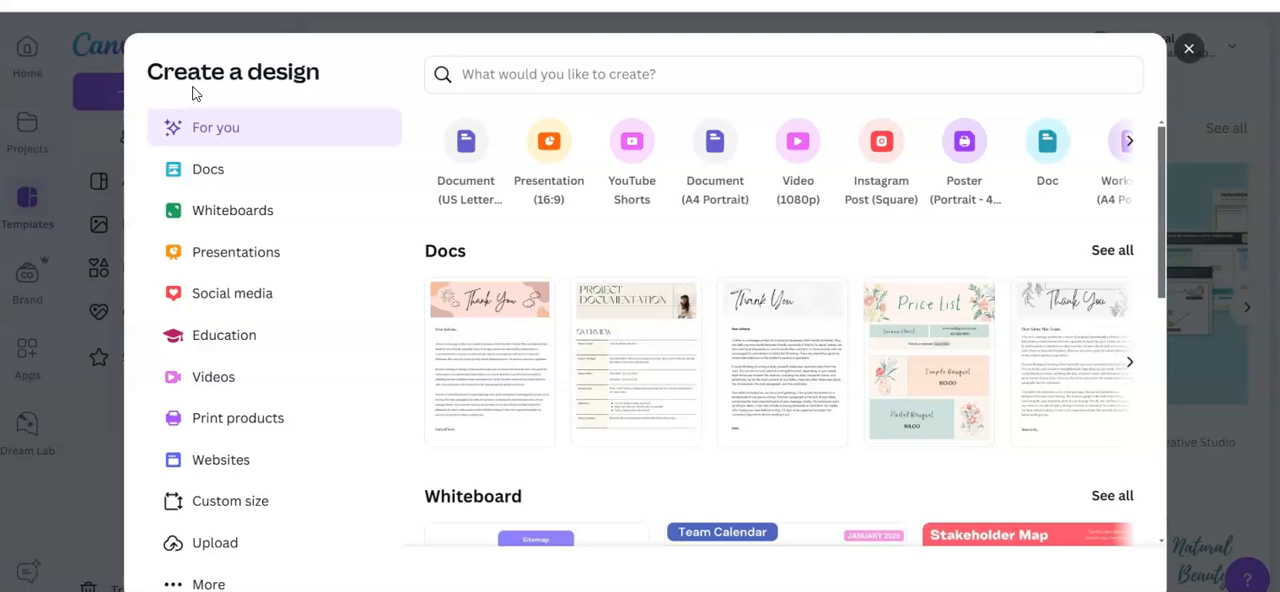
{"action": "left_click", "coordinate": [205, 172]}
{"action": "left_click", "coordinate": [497, 77]}
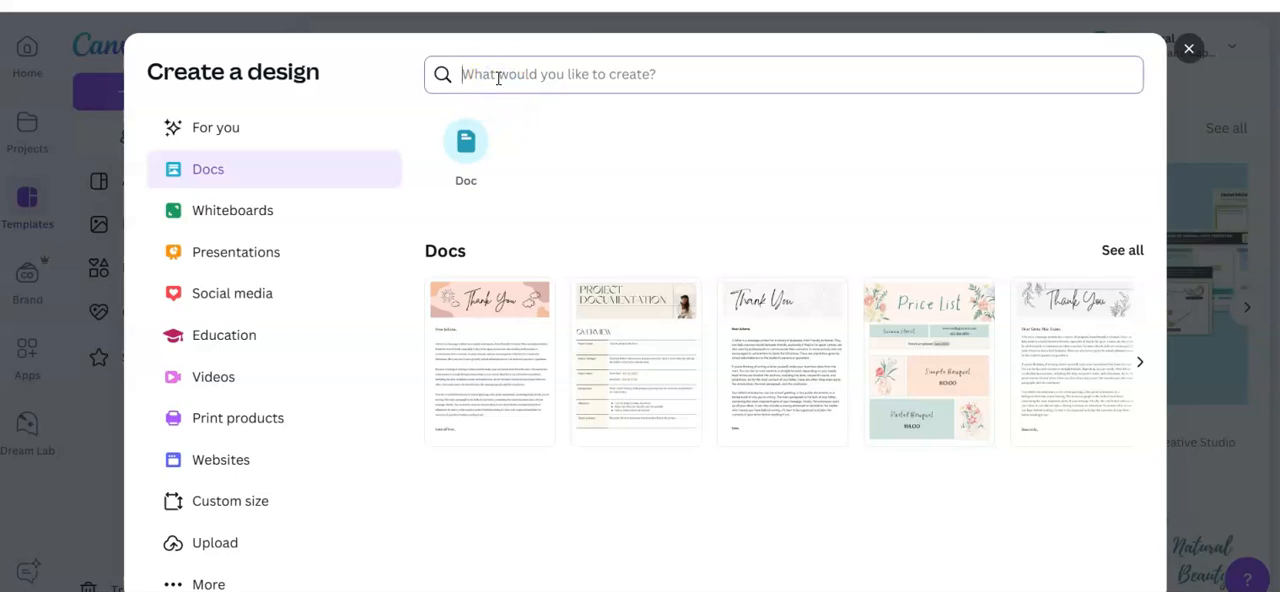
{"action": "type", "text": "poster"}
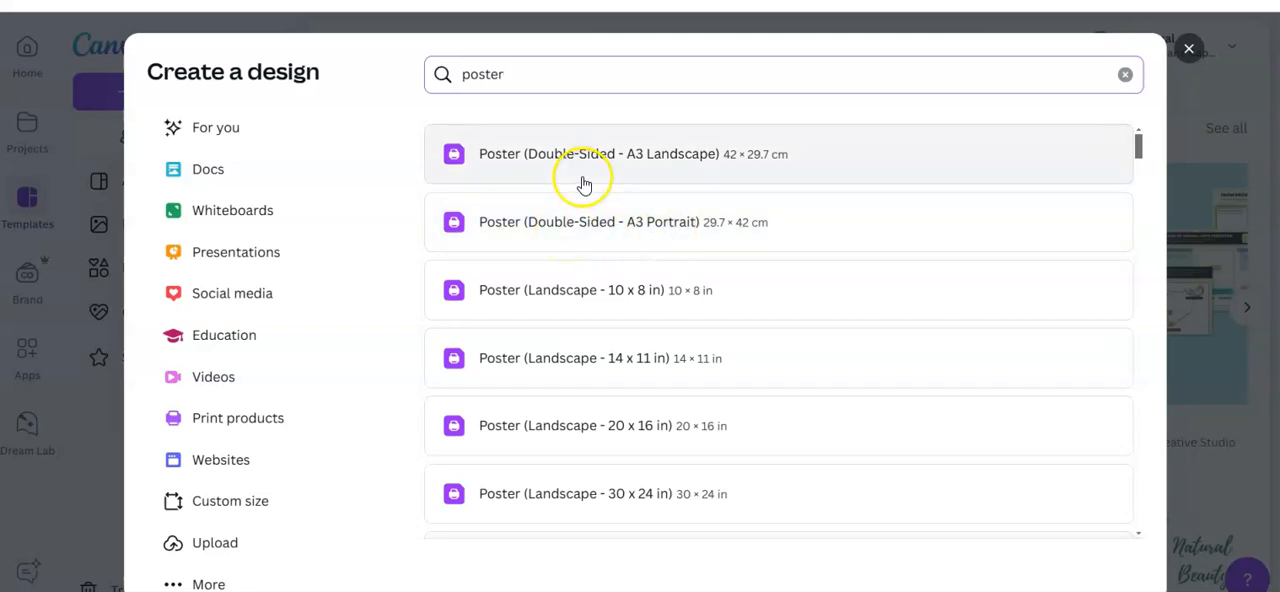
{"action": "left_click", "coordinate": [595, 230]}
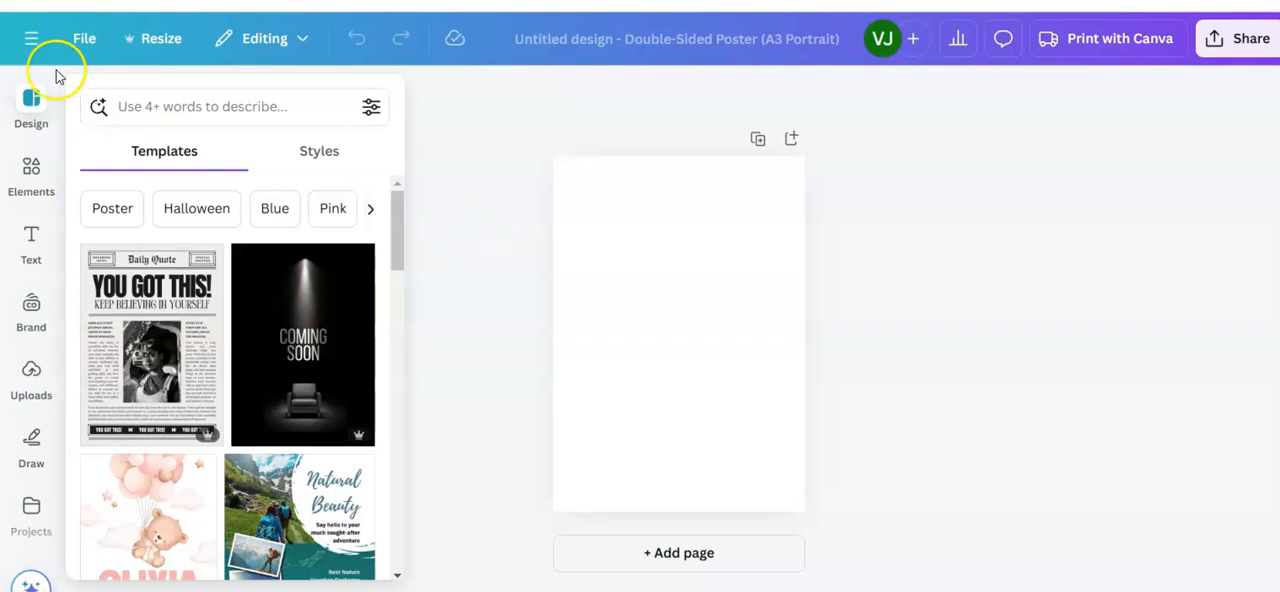
{"action": "left_click", "coordinate": [84, 38]}
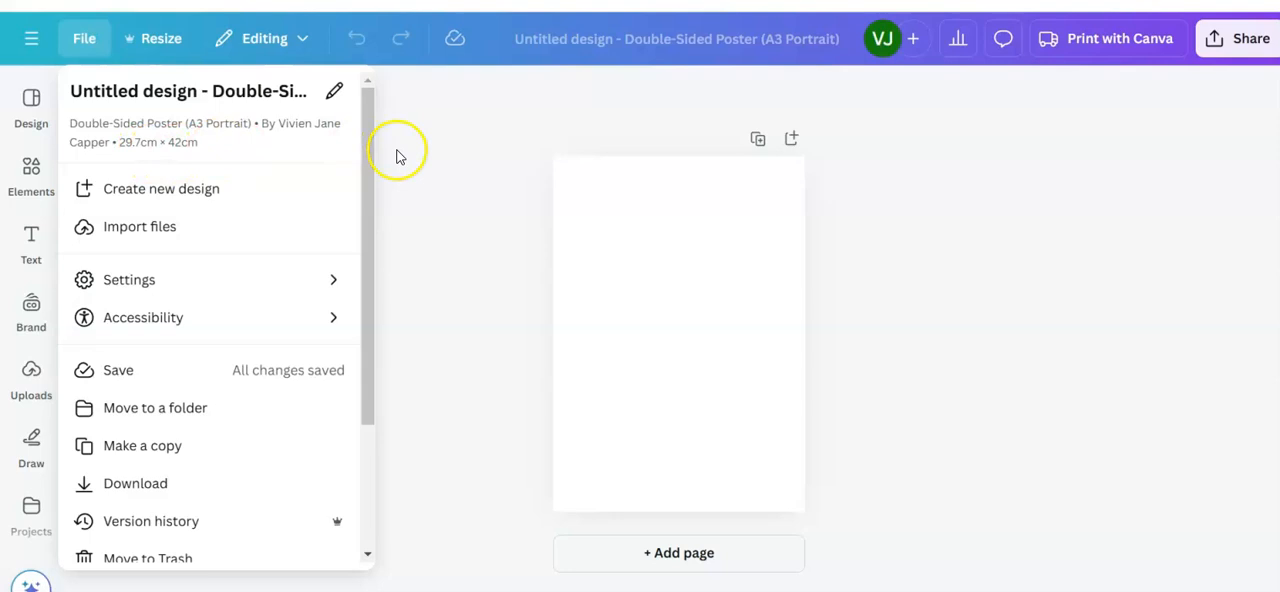
{"action": "left_click", "coordinate": [450, 186]}
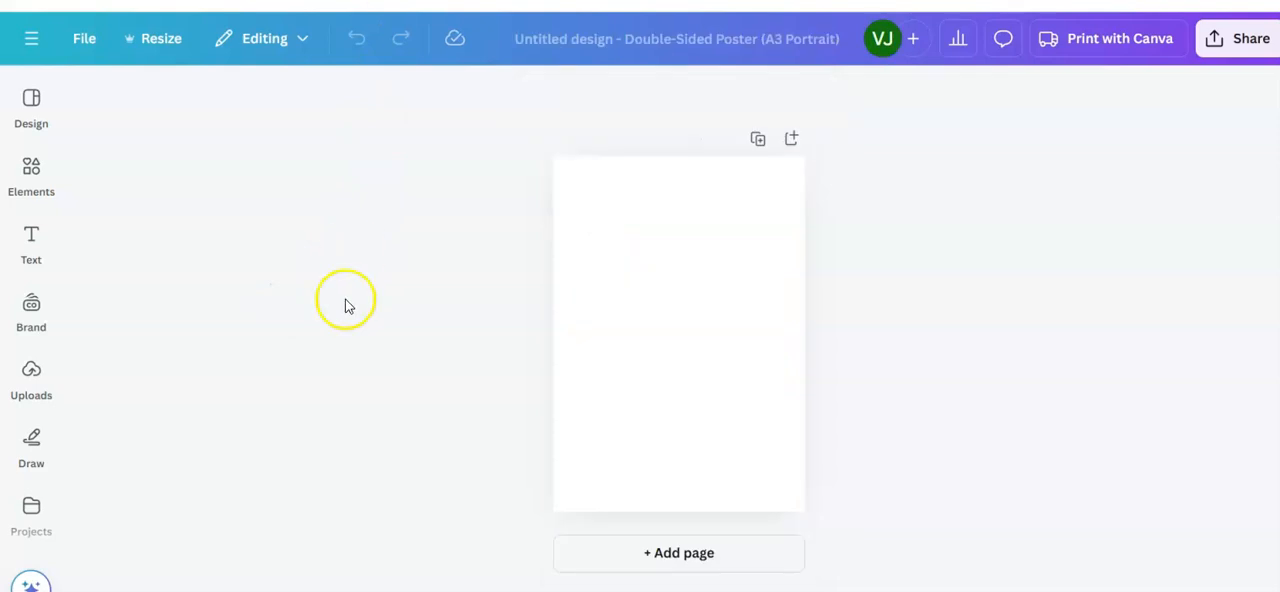
Step: Search the elements library for "Texture background"
{"action": "left_click", "coordinate": [31, 168]}
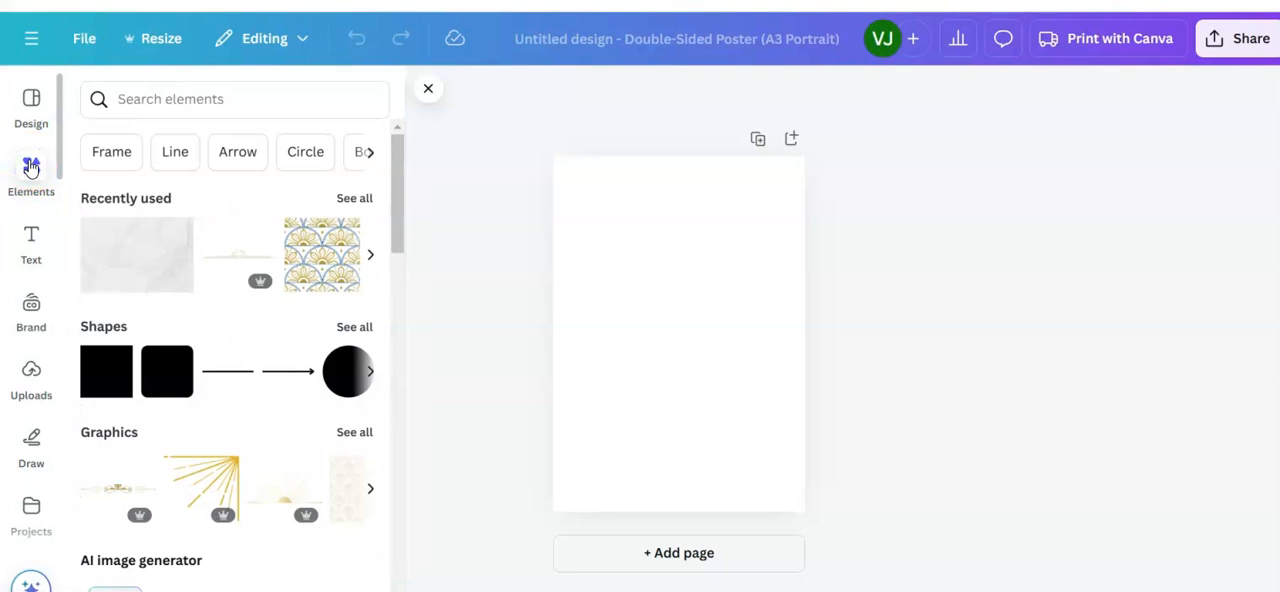
{"action": "left_click", "coordinate": [128, 257]}
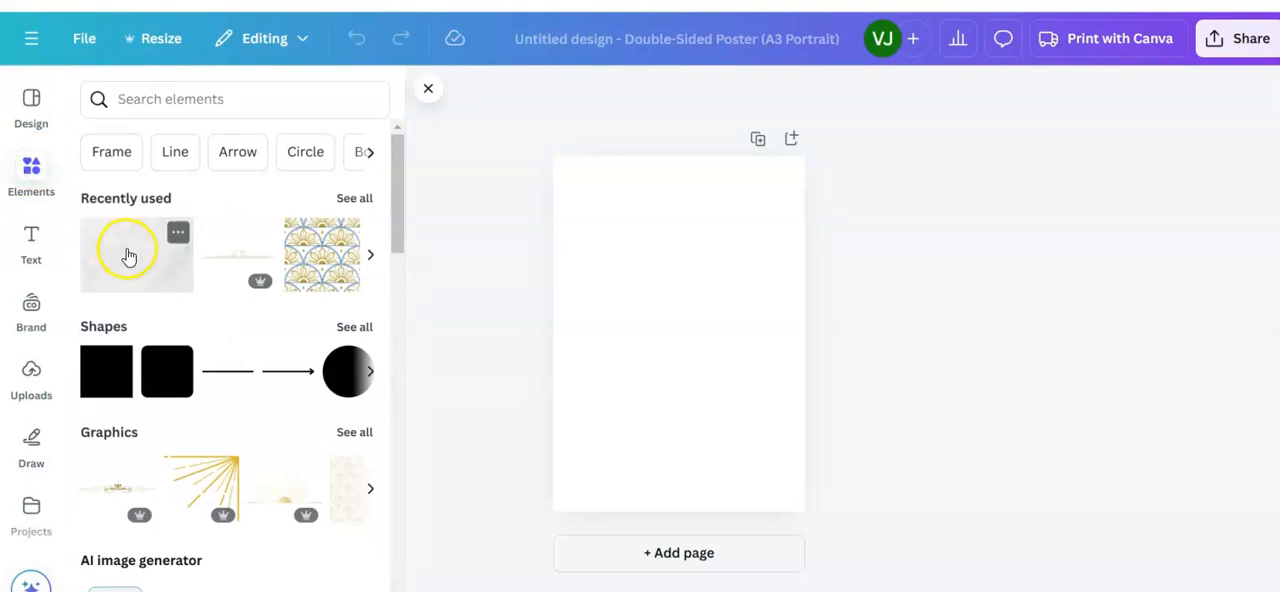
{"action": "left_click", "coordinate": [130, 99]}
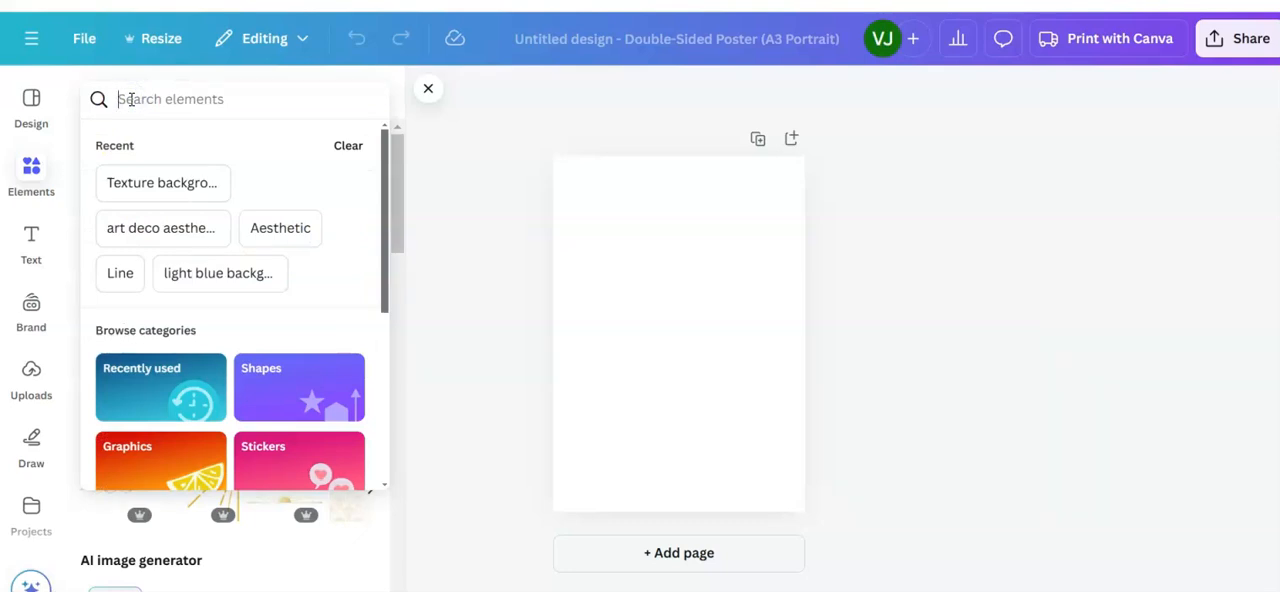
{"action": "type", "text": "tex"}
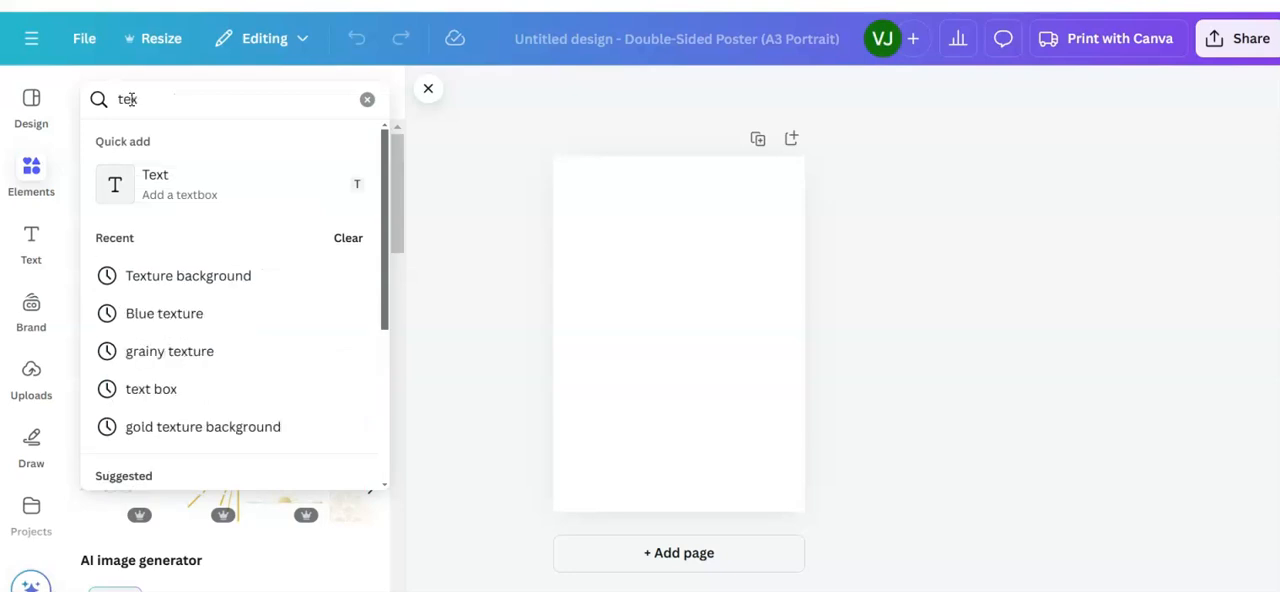
{"action": "type", "text": "ture backgrou"}
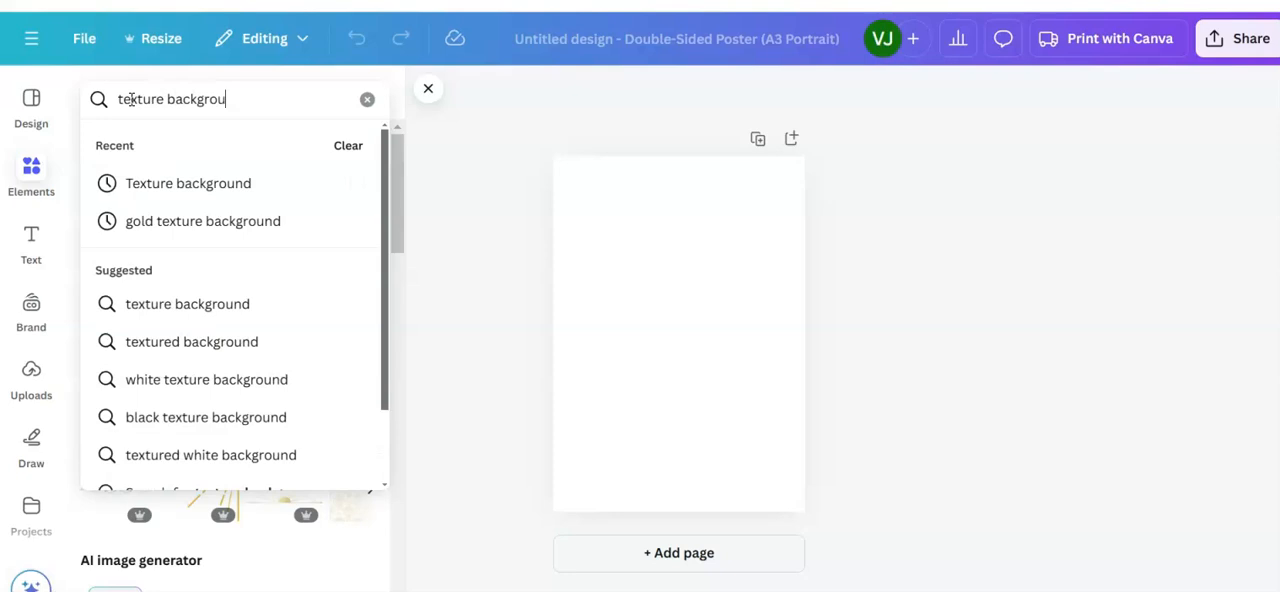
{"action": "type", "text": "nd"}
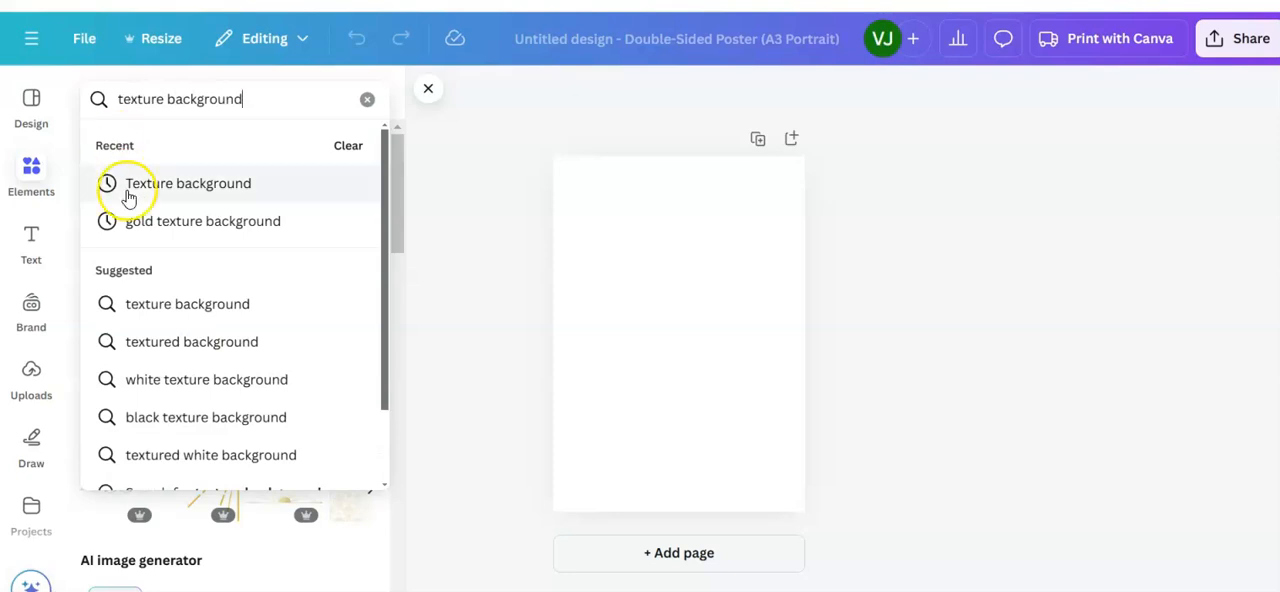
{"action": "left_click", "coordinate": [177, 189]}
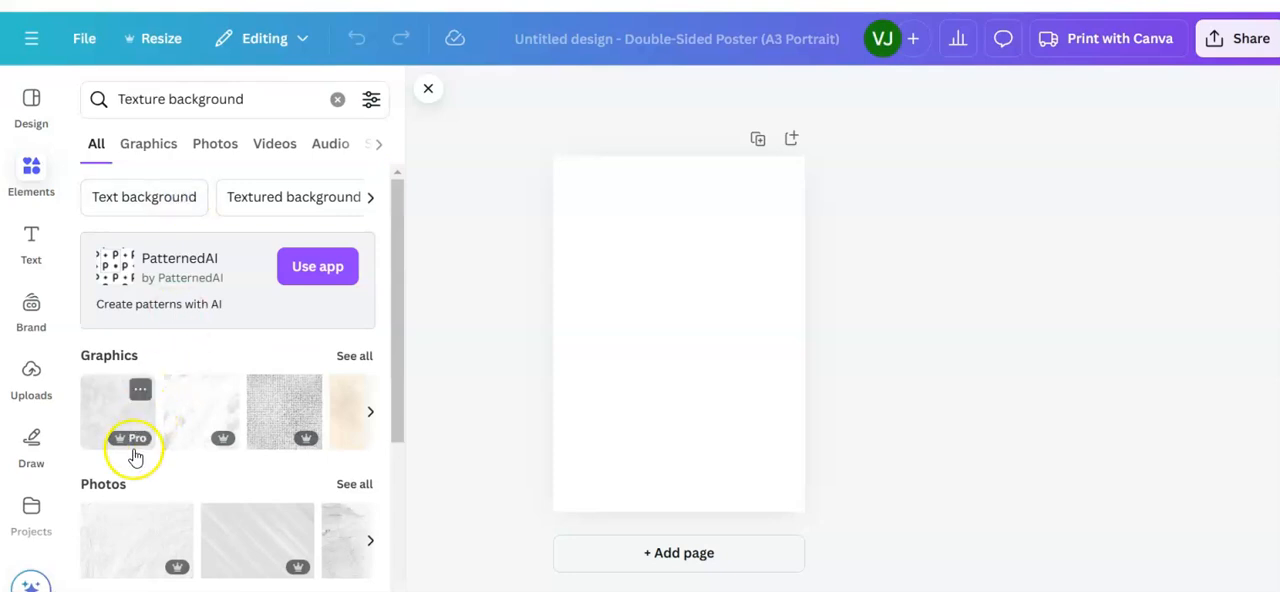
Step: Filter the texture background results to free items only
{"action": "left_click", "coordinate": [370, 99]}
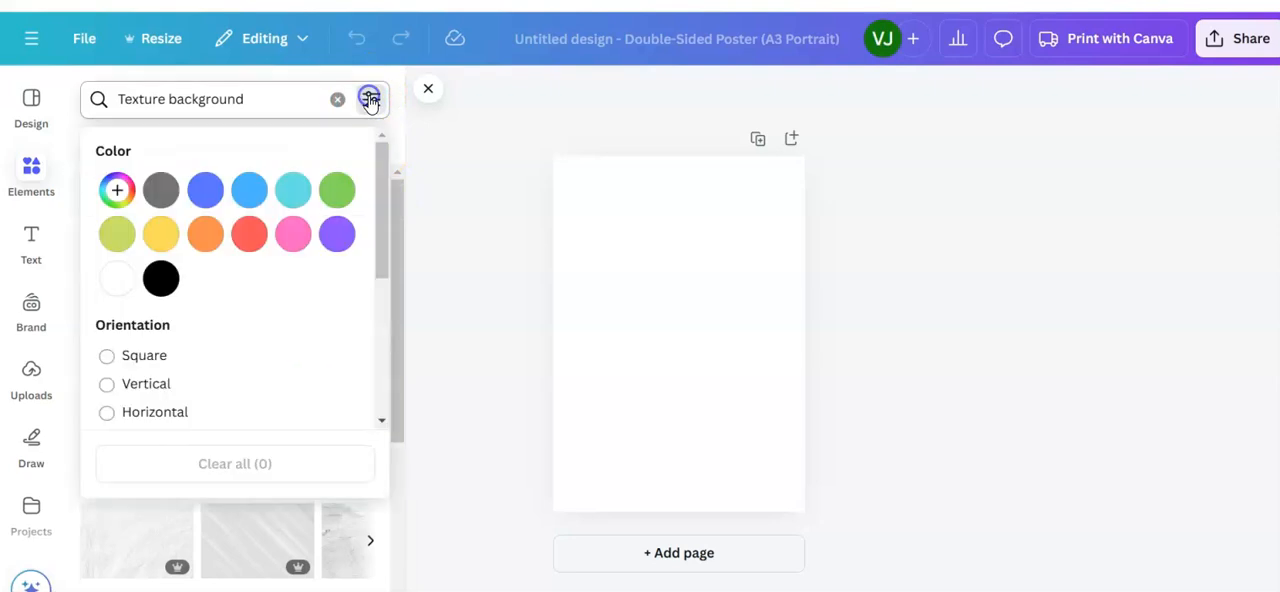
{"action": "scroll", "coordinate": [223, 350], "scroll_direction": "down", "scroll_amount": 3}
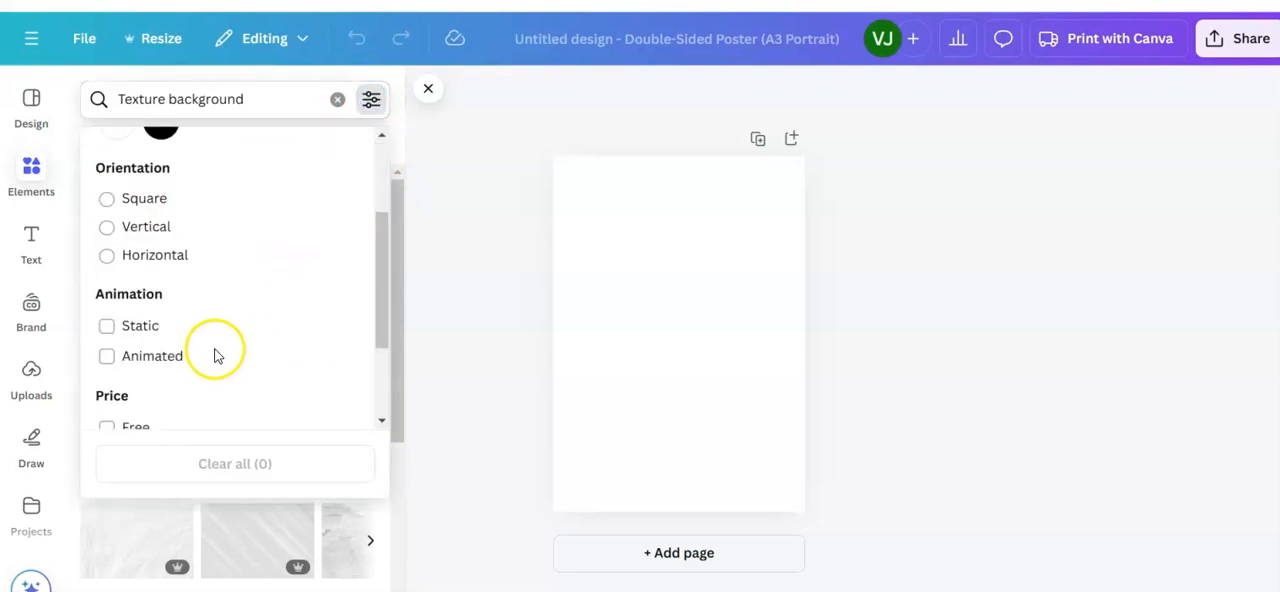
{"action": "scroll", "coordinate": [250, 308], "scroll_direction": "down", "scroll_amount": 2}
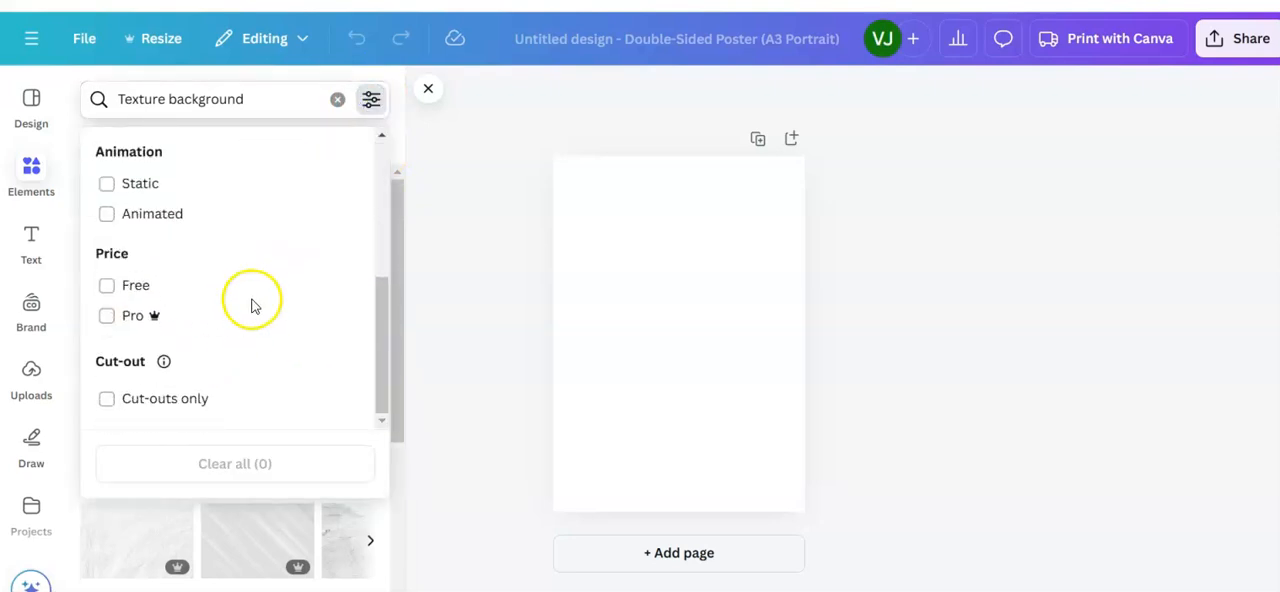
{"action": "left_click", "coordinate": [107, 287]}
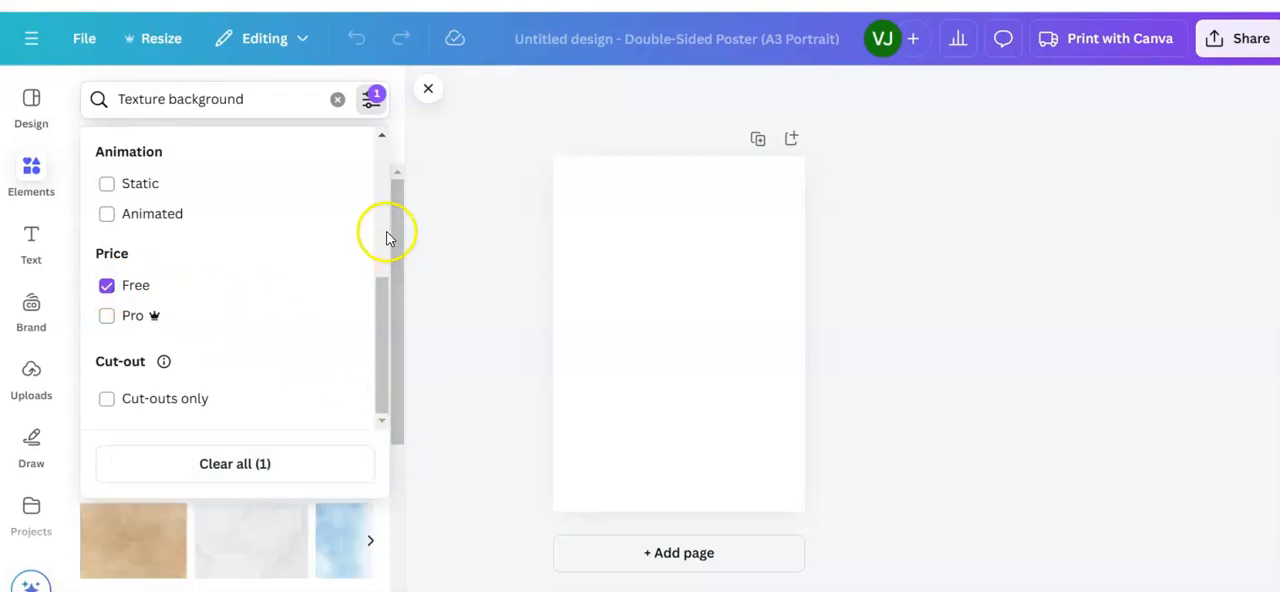
{"action": "scroll", "coordinate": [382, 233], "scroll_direction": "up", "scroll_amount": 3}
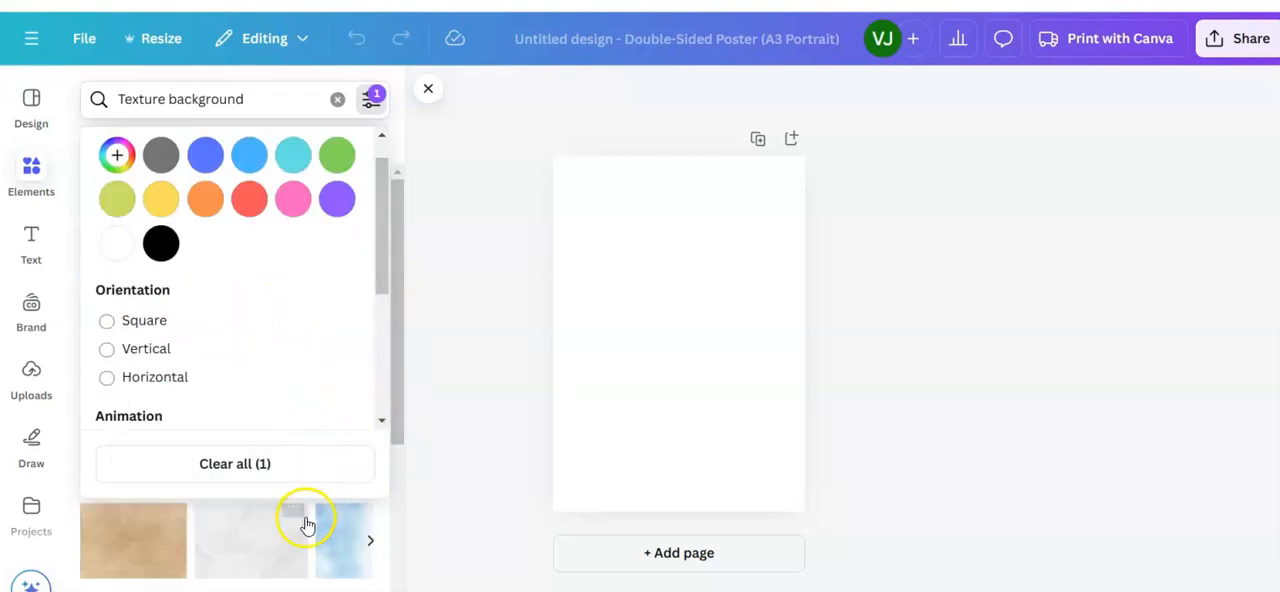
{"action": "left_click", "coordinate": [395, 497]}
Step: Browse all the free texture photos and add the white washed wood texture to the blank poster page
{"action": "scroll", "coordinate": [394, 497], "scroll_direction": "down", "scroll_amount": 3}
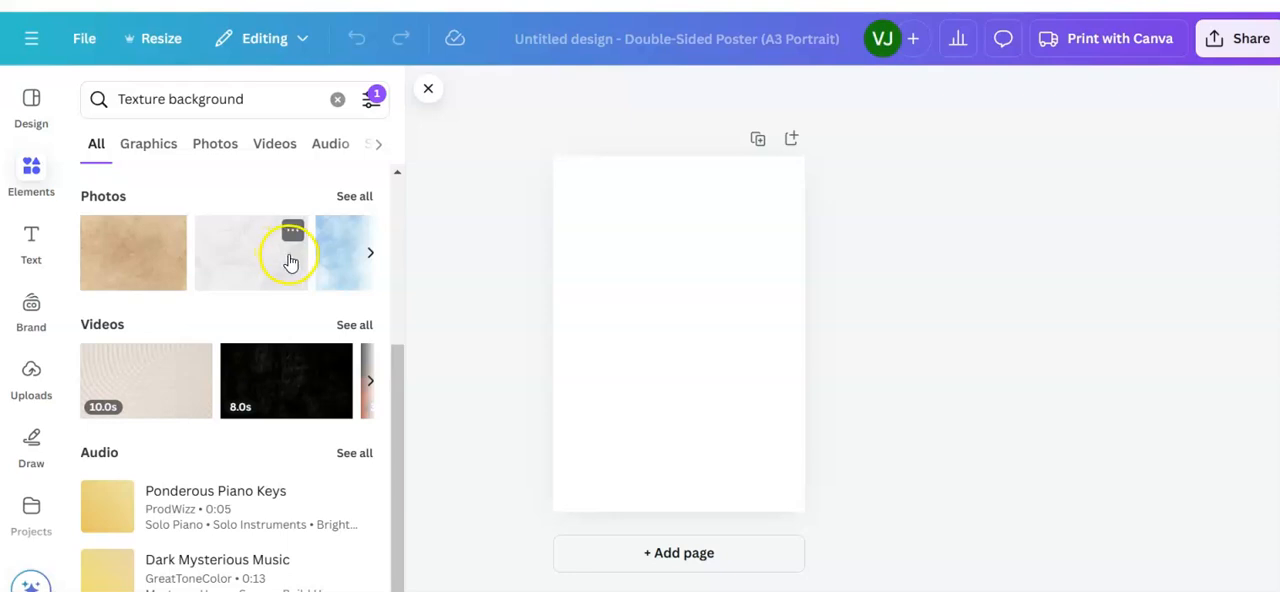
{"action": "left_click", "coordinate": [354, 196]}
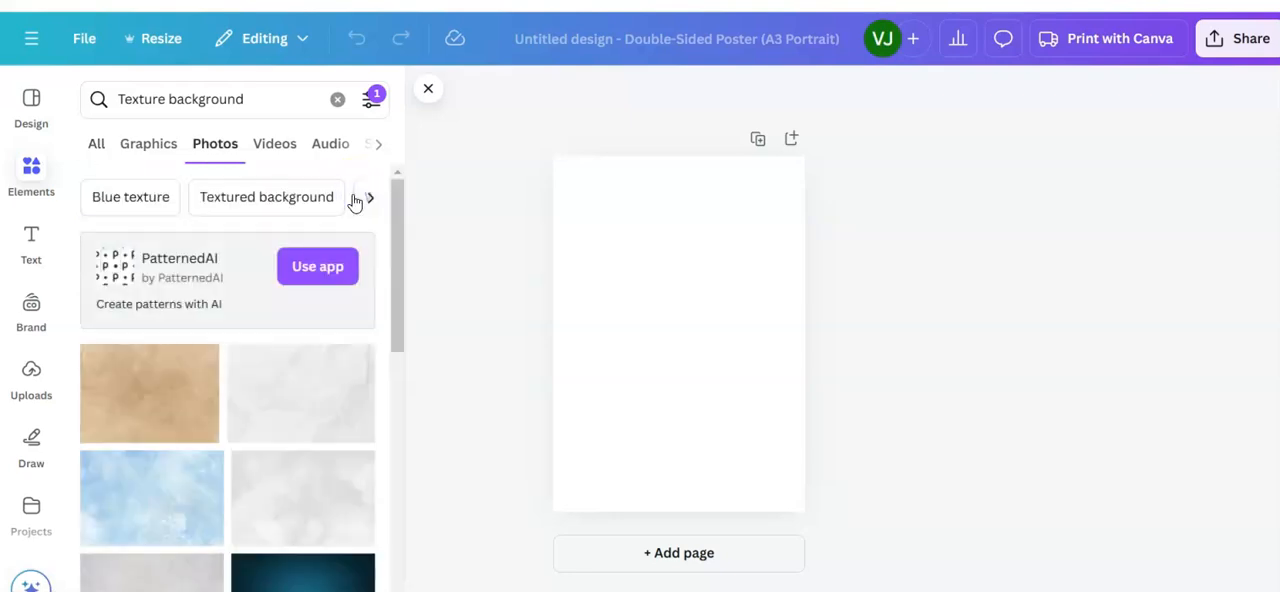
{"action": "scroll", "coordinate": [209, 490], "scroll_direction": "down", "scroll_amount": 3}
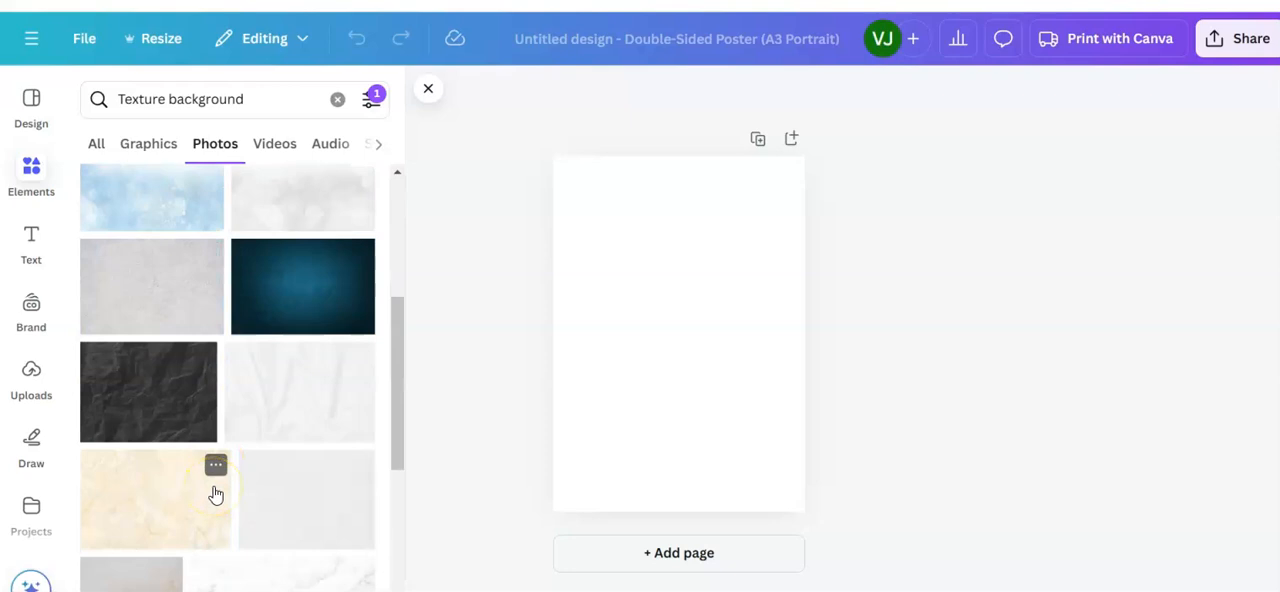
{"action": "scroll", "coordinate": [214, 494], "scroll_direction": "down", "scroll_amount": 3}
{"action": "scroll", "coordinate": [229, 466], "scroll_direction": "down", "scroll_amount": 3}
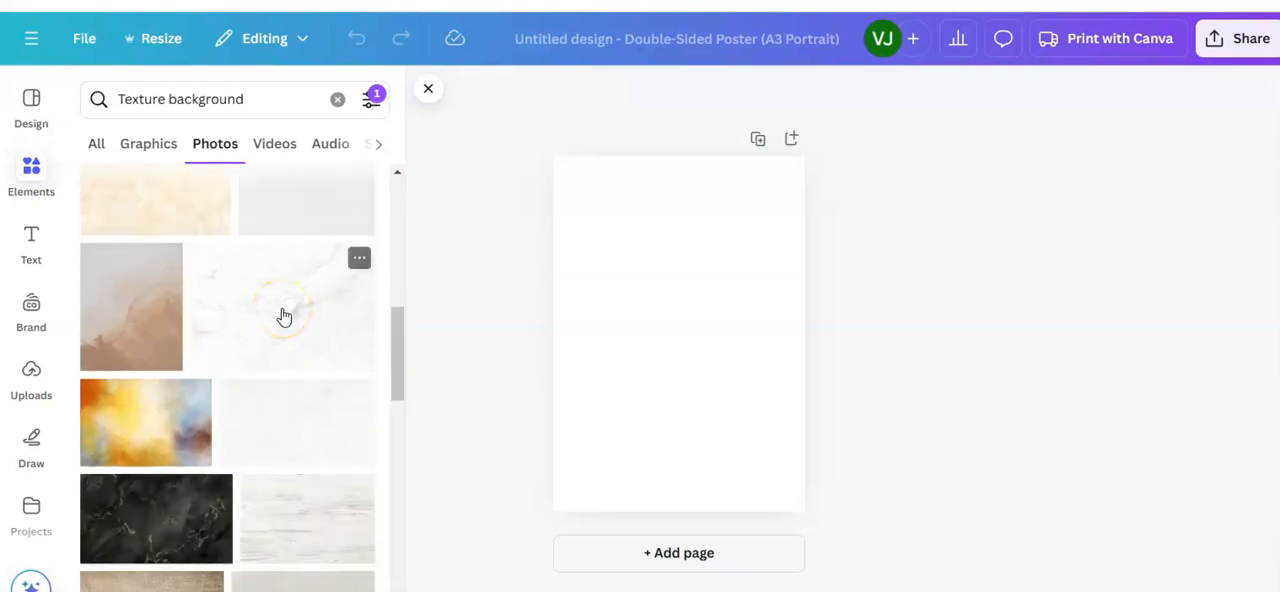
{"action": "scroll", "coordinate": [284, 316], "scroll_direction": "down", "scroll_amount": 2}
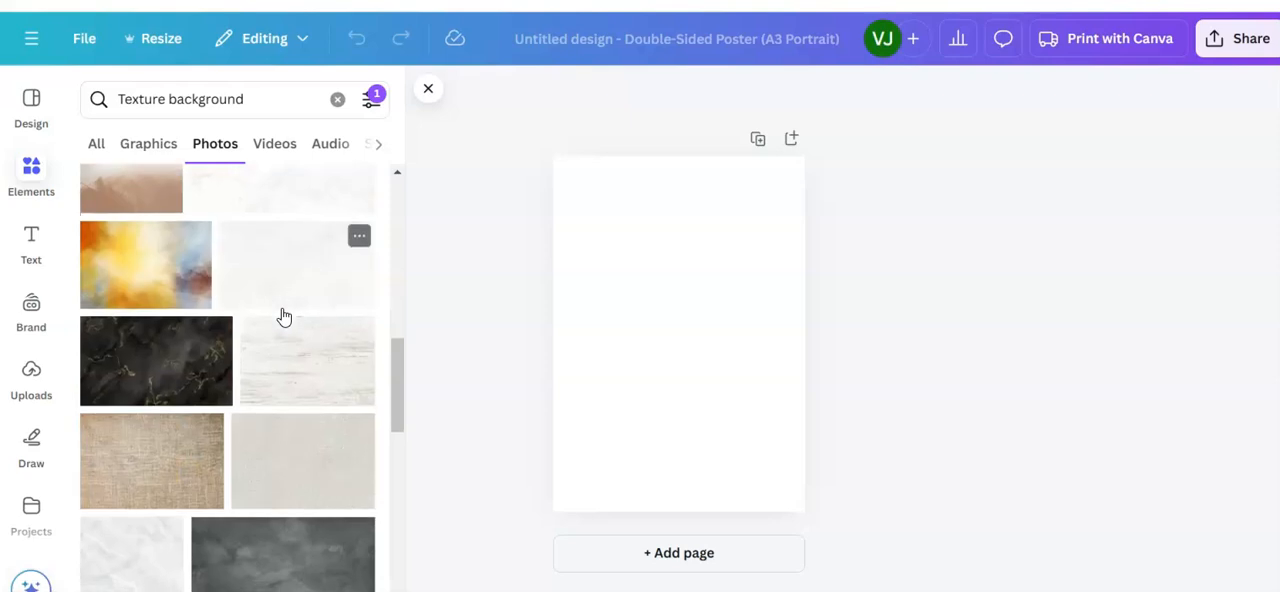
{"action": "left_click", "coordinate": [299, 370]}
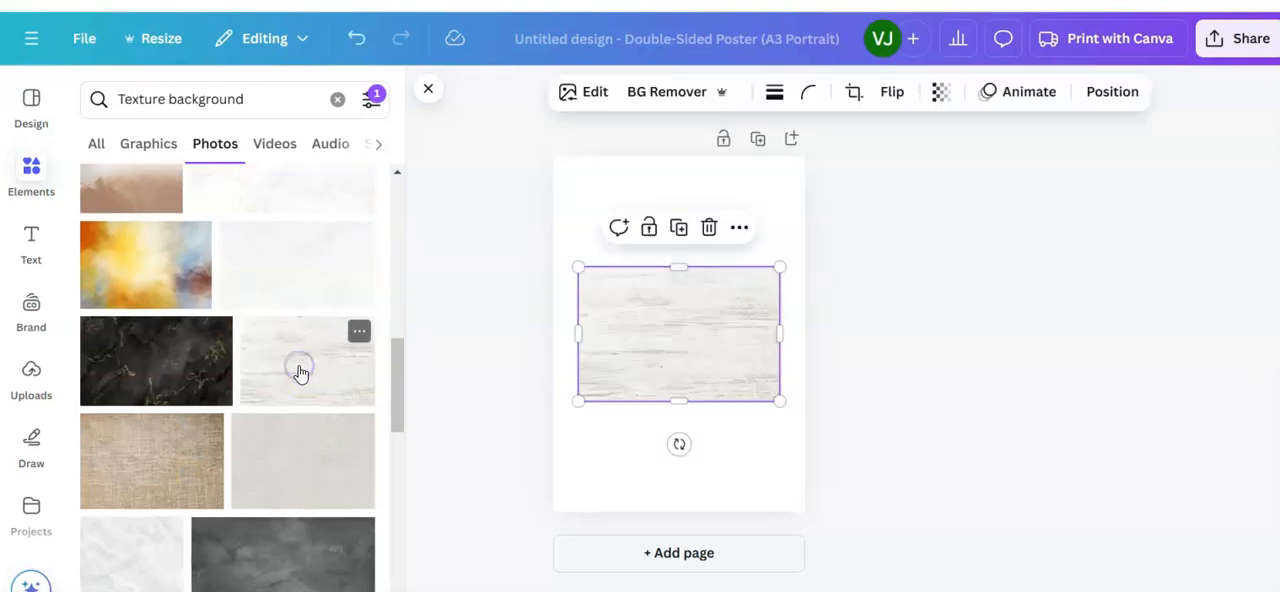
Step: Review the white washed wood photo's details and licensing information, and close them
{"action": "left_click", "coordinate": [358, 332]}
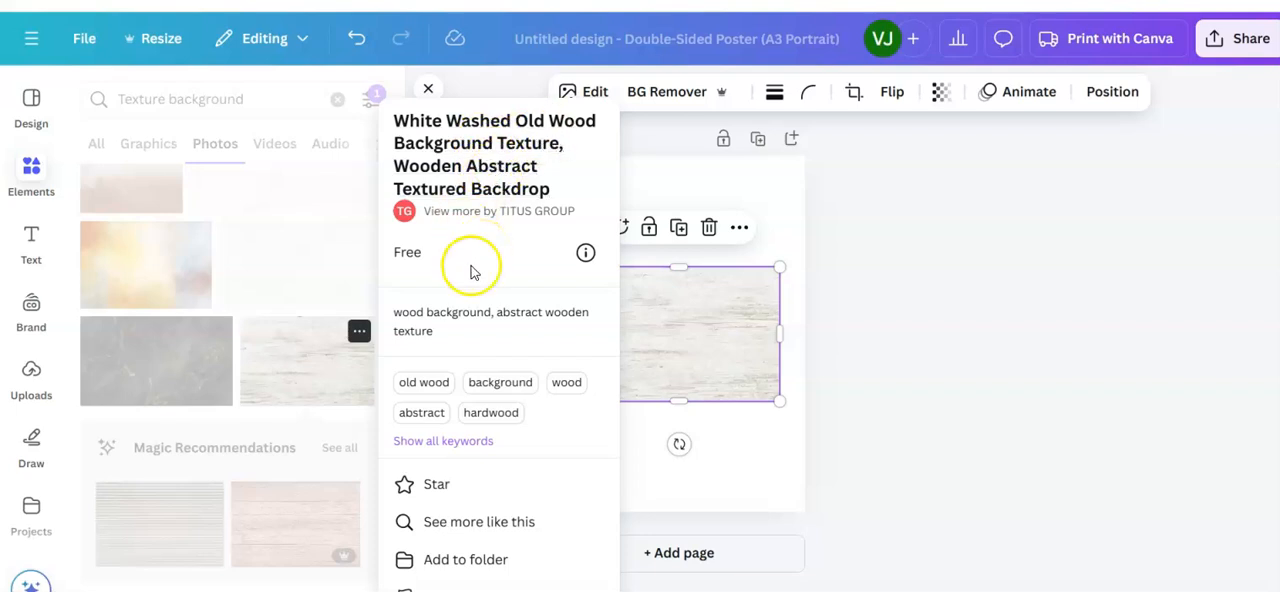
{"action": "left_click", "coordinate": [583, 257]}
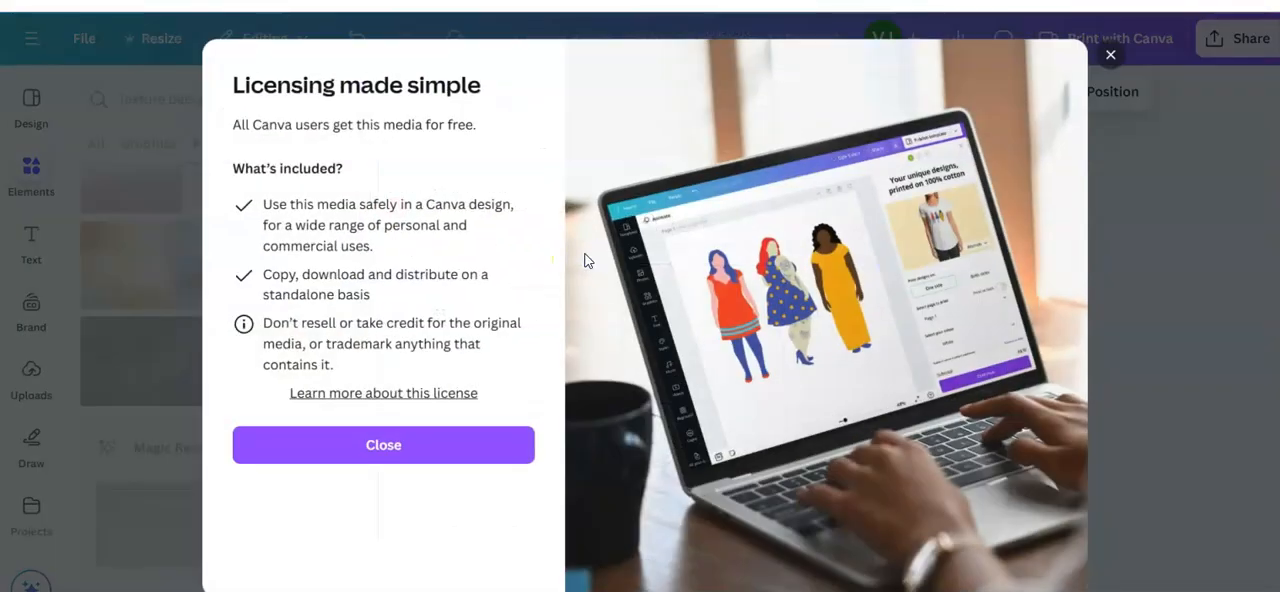
{"action": "left_click", "coordinate": [1110, 54]}
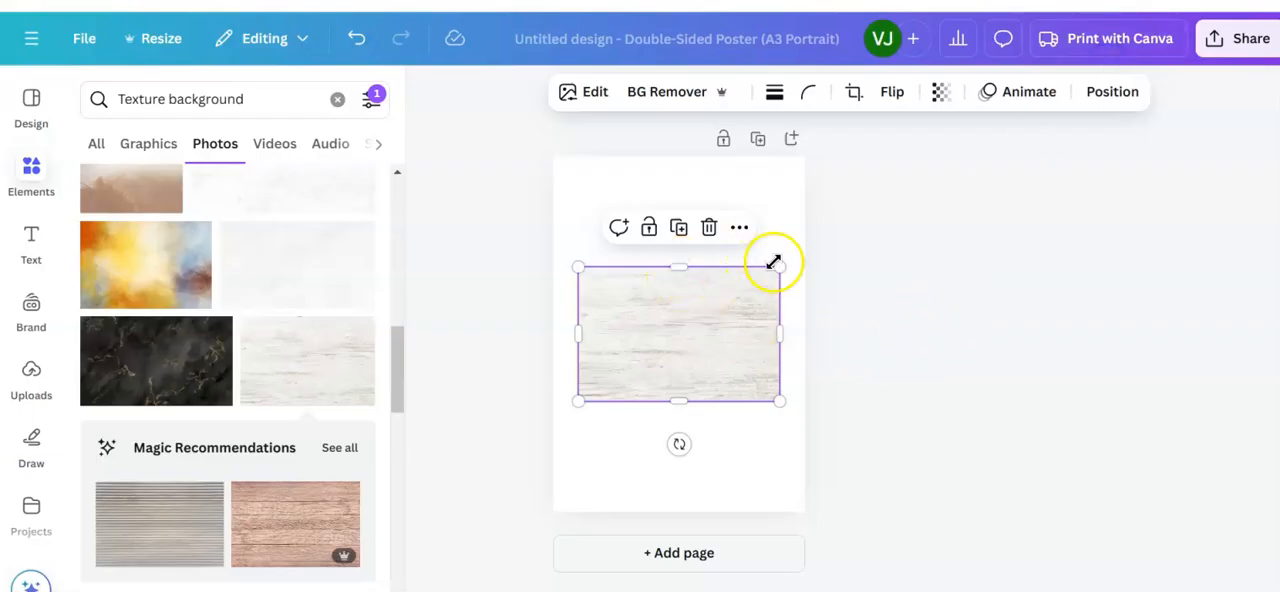
Step: Enlarge the white washed wood photo so that it covers the entire poster page
{"action": "left_click_drag", "start_coordinate": [783, 263], "coordinate": [804, 247]}
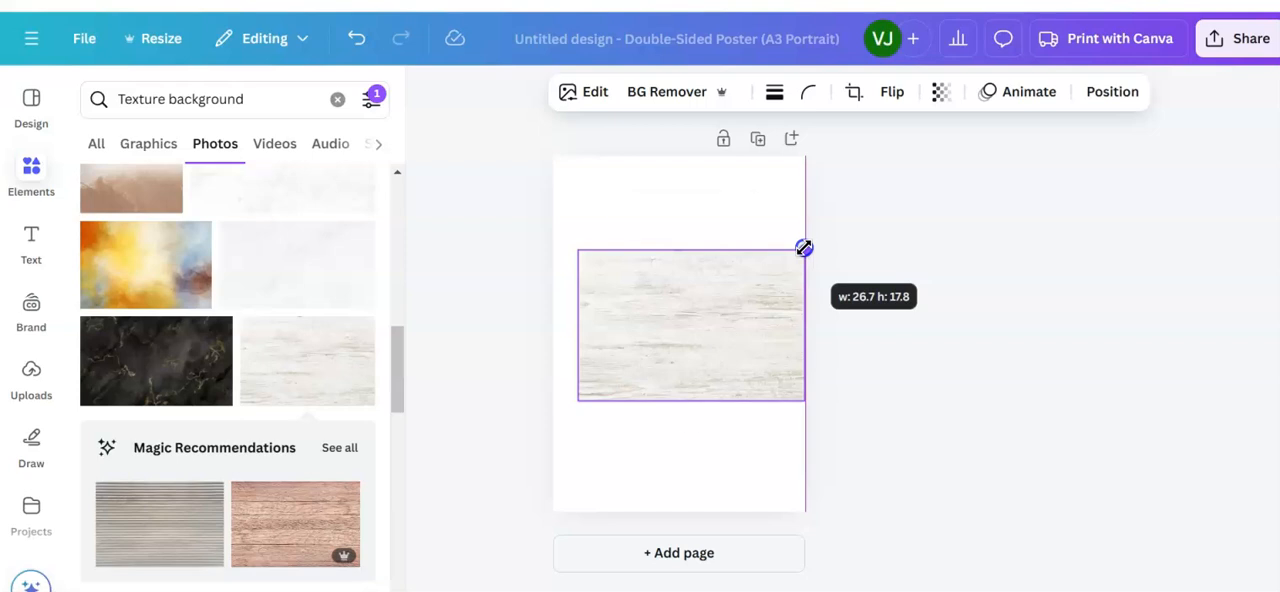
{"action": "left_click_drag", "start_coordinate": [579, 400], "coordinate": [563, 423]}
{"action": "left_click_drag", "start_coordinate": [683, 247], "coordinate": [686, 155]}
{"action": "left_click_drag", "start_coordinate": [683, 416], "coordinate": [686, 505]}
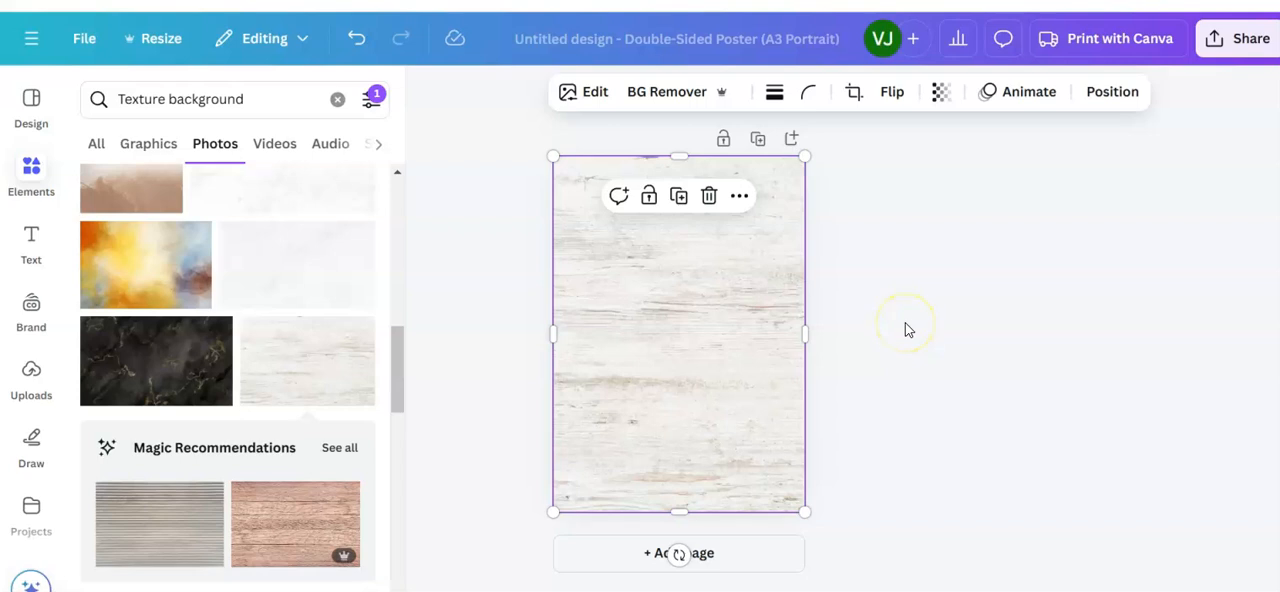
Step: Set the wood background photo's transparency to 67
{"action": "left_click", "coordinate": [942, 93]}
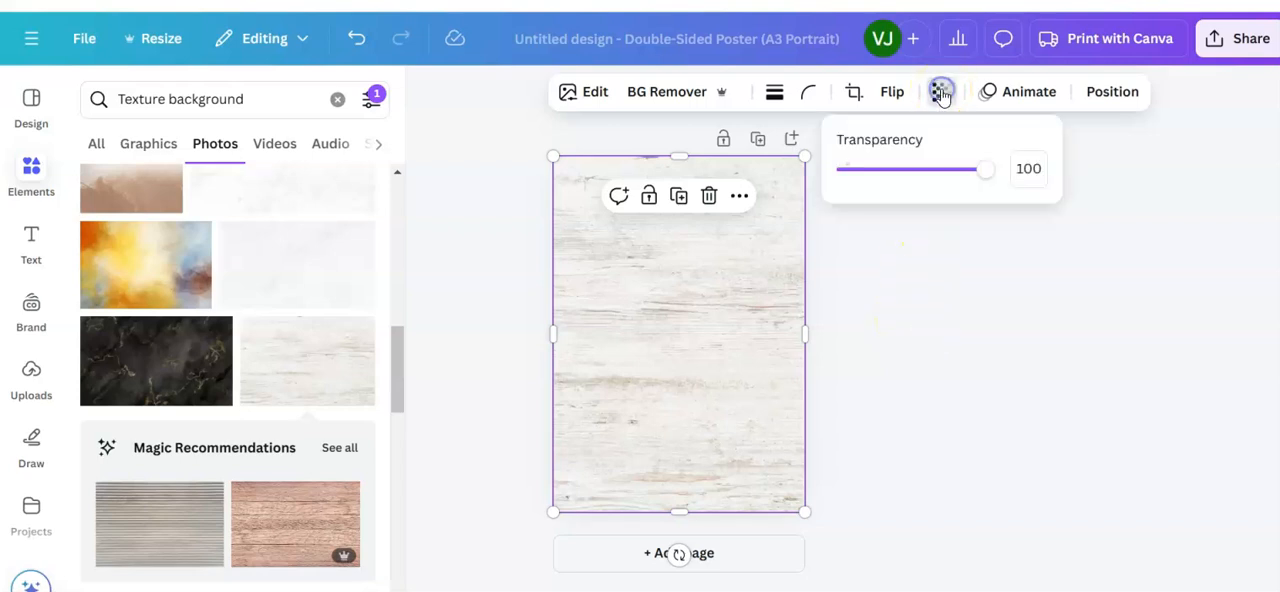
{"action": "left_click_drag", "start_coordinate": [977, 168], "coordinate": [942, 187]}
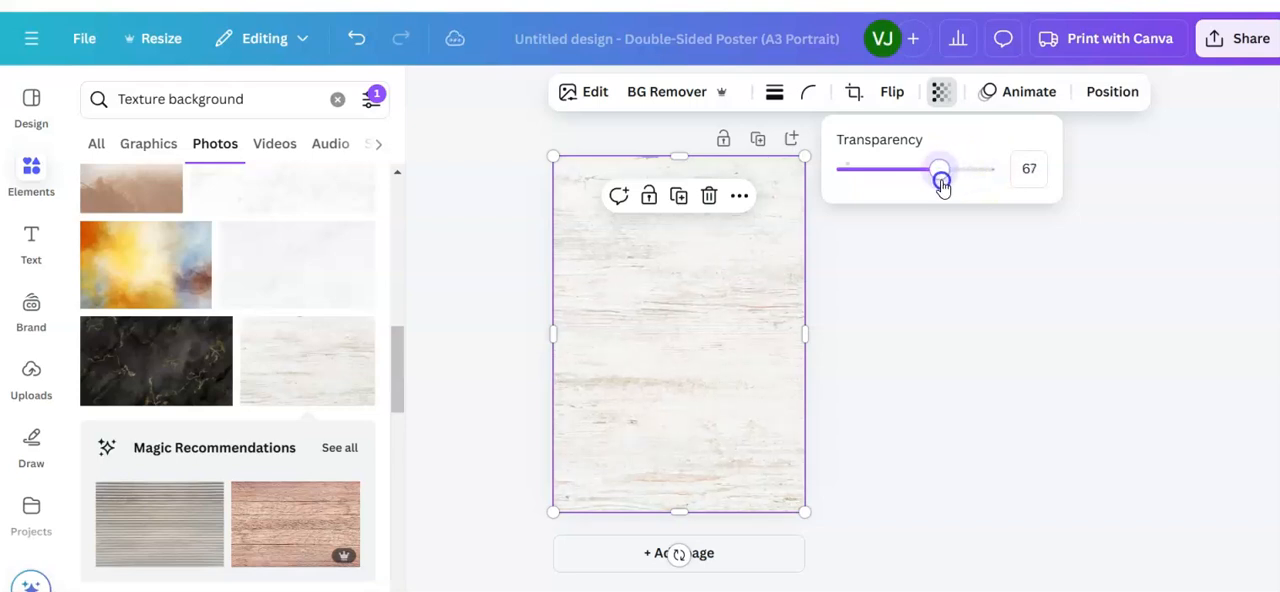
{"action": "left_click", "coordinate": [898, 313]}
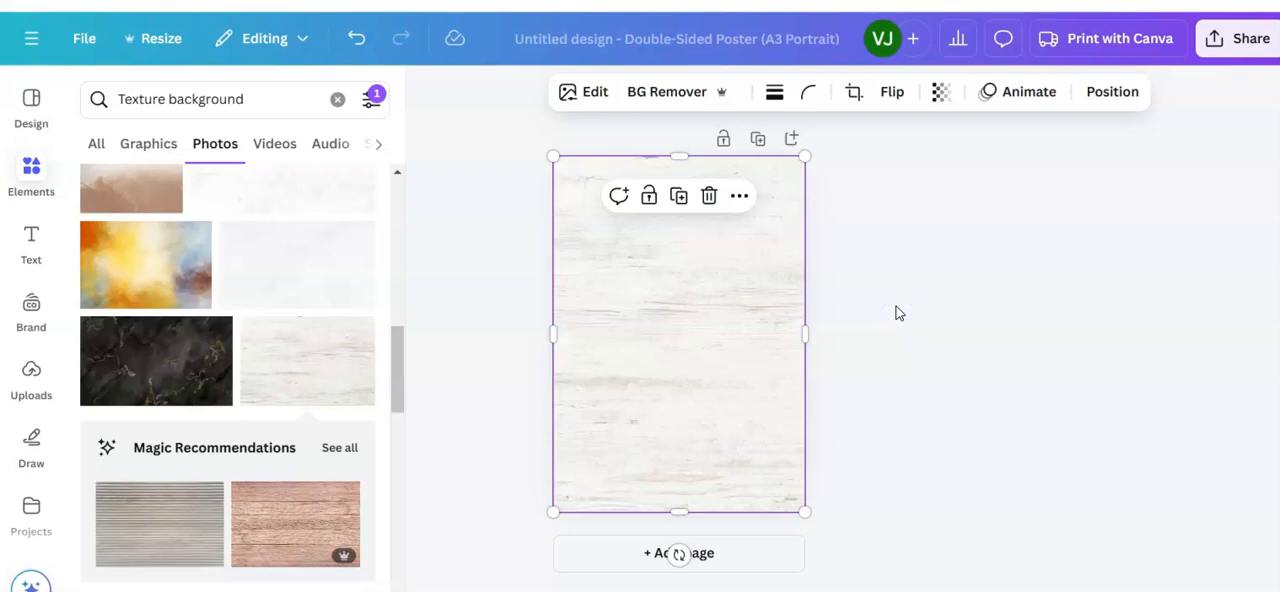
Step: Search the elements library for "bicycle" and limit the results to photos
{"action": "left_click", "coordinate": [31, 165]}
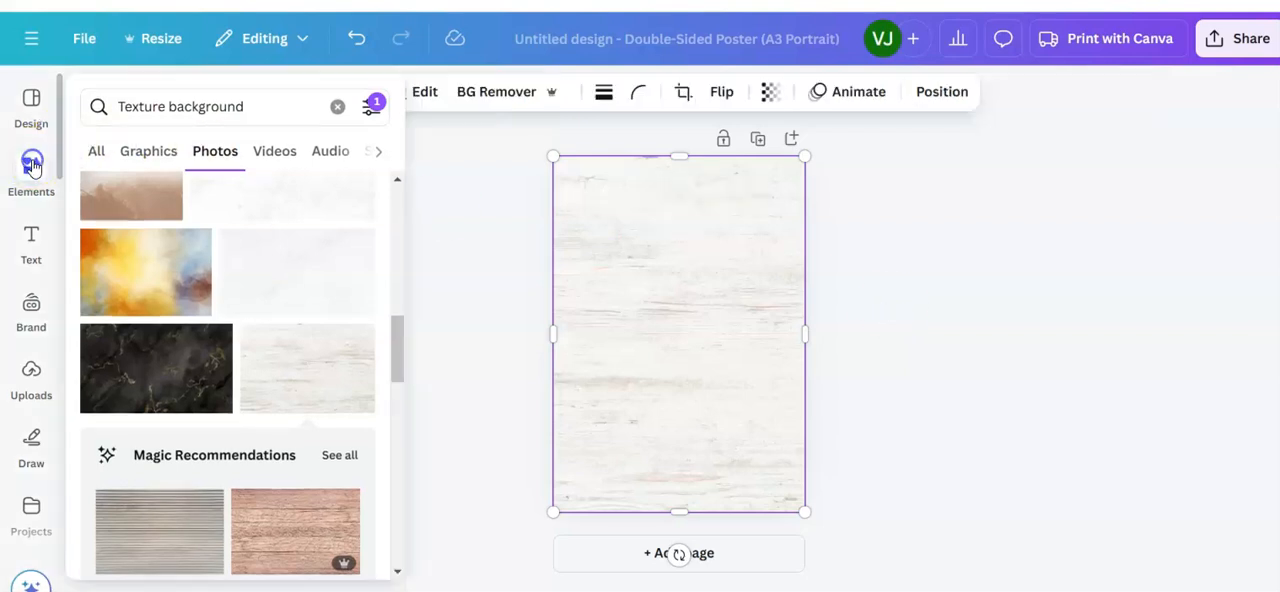
{"action": "left_click", "coordinate": [336, 108]}
{"action": "left_click", "coordinate": [143, 107]}
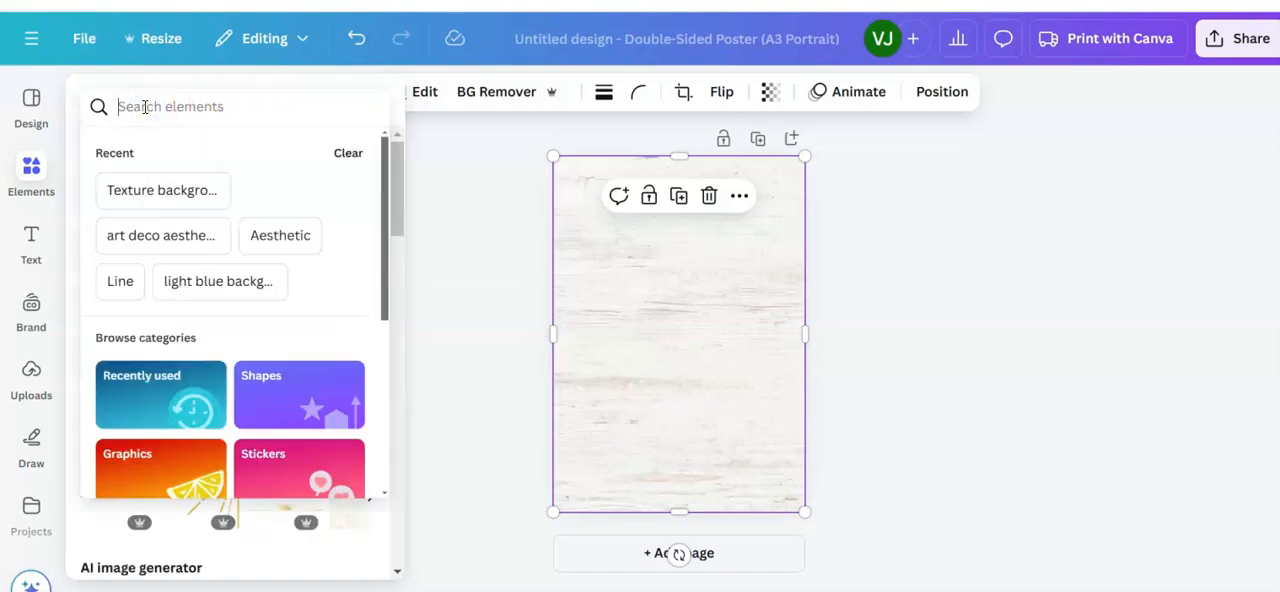
{"action": "type", "text": "bicycle"}
{"action": "key", "text": "Return"}
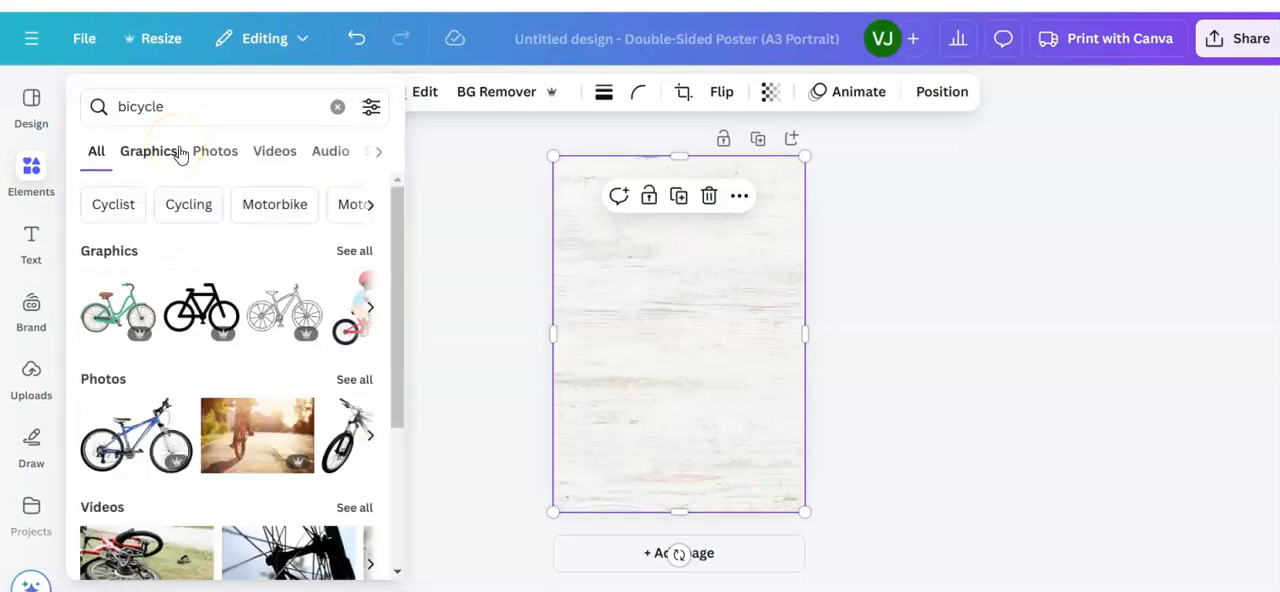
{"action": "left_click", "coordinate": [216, 152]}
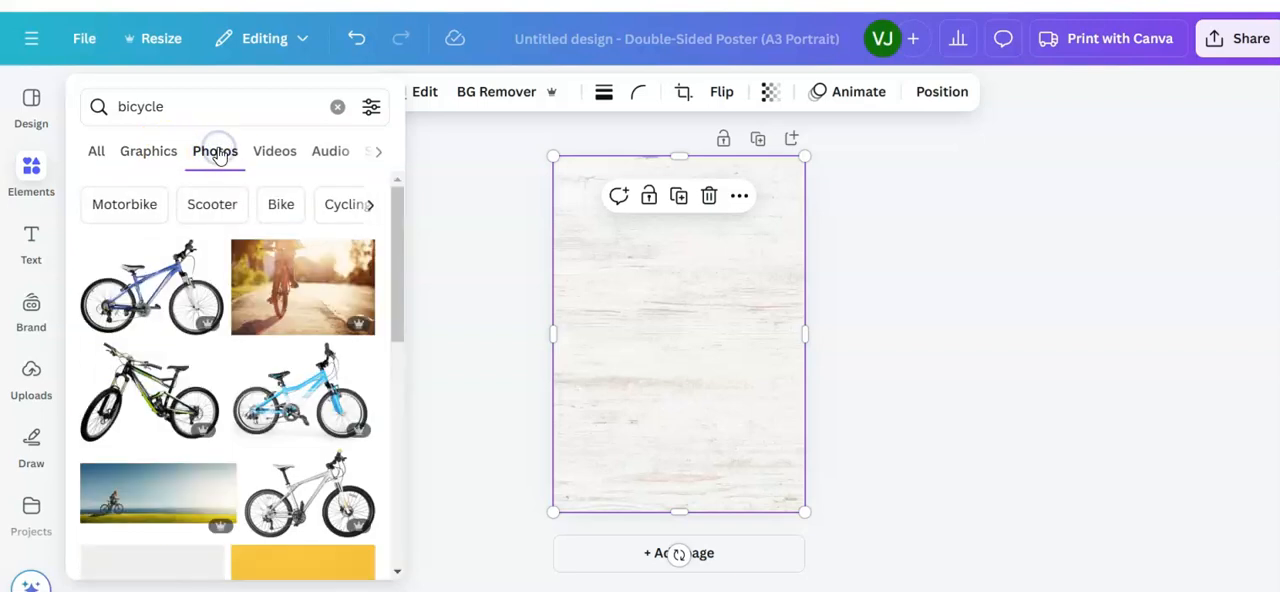
Step: Filter the bicycle photo results to free items only, keeping the poster free of any bicycle photo
{"action": "scroll", "coordinate": [205, 420], "scroll_direction": "down", "scroll_amount": 3}
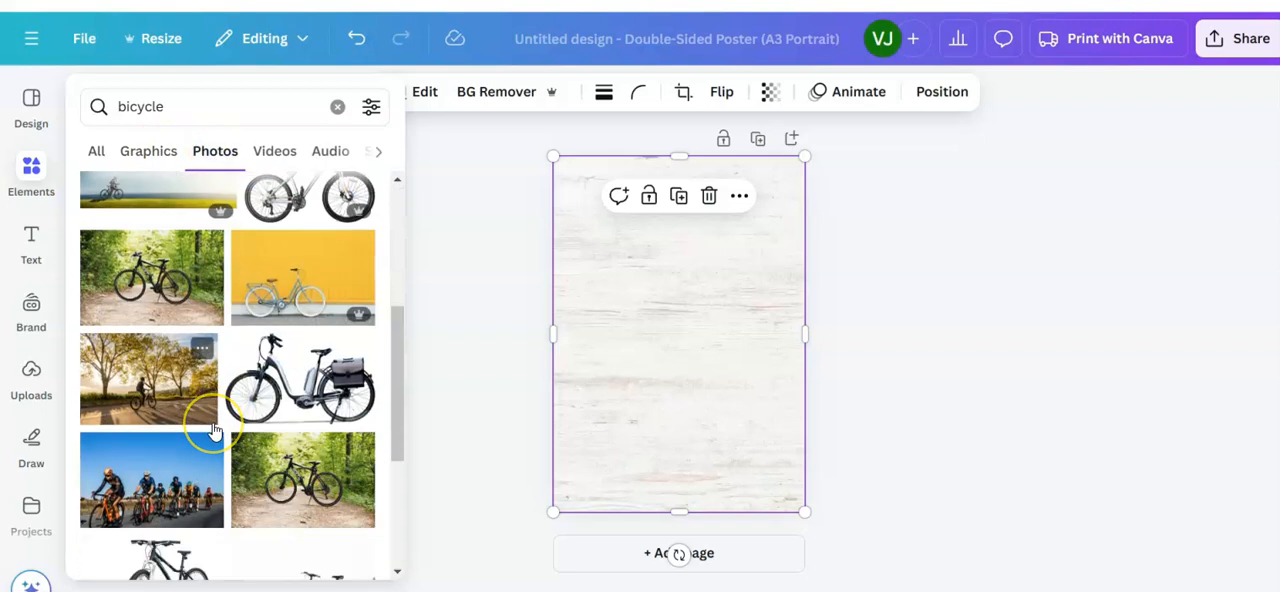
{"action": "scroll", "coordinate": [213, 430], "scroll_direction": "down", "scroll_amount": 2}
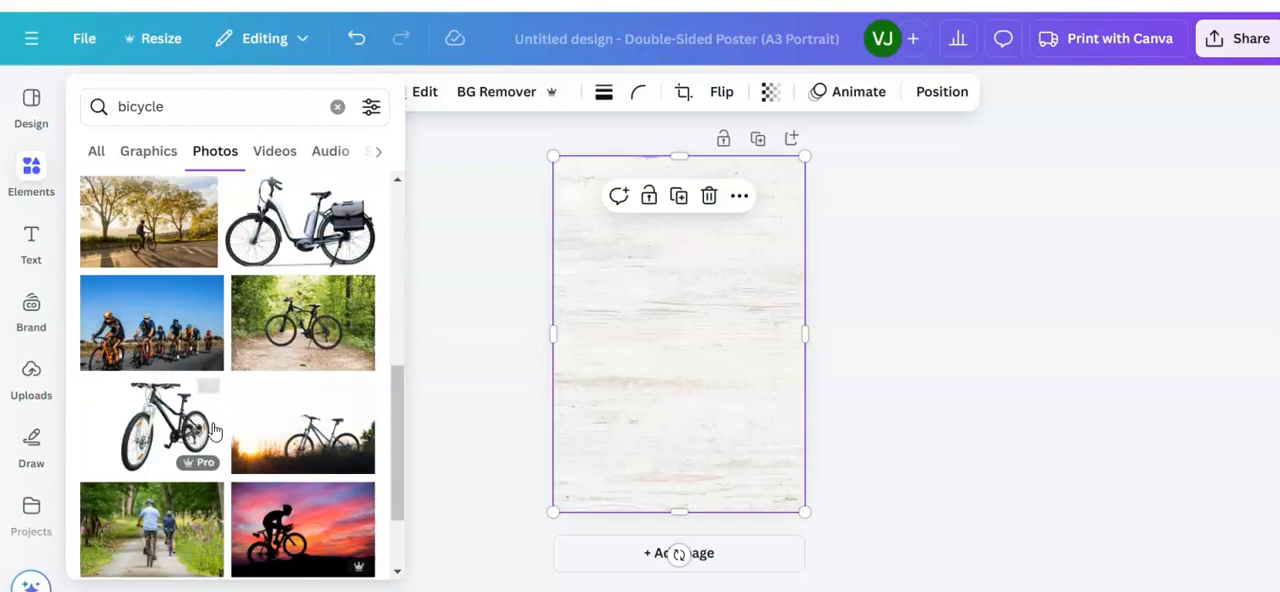
{"action": "scroll", "coordinate": [212, 430], "scroll_direction": "down", "scroll_amount": 3}
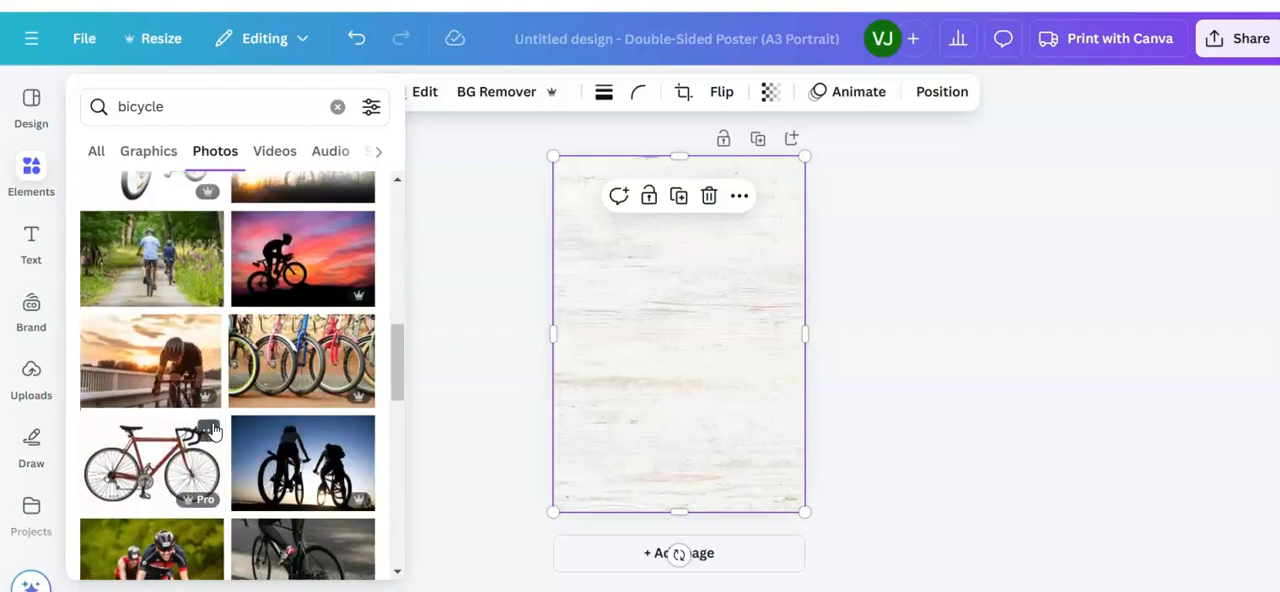
{"action": "left_click", "coordinate": [371, 107]}
{"action": "scroll", "coordinate": [249, 346], "scroll_direction": "down", "scroll_amount": 3}
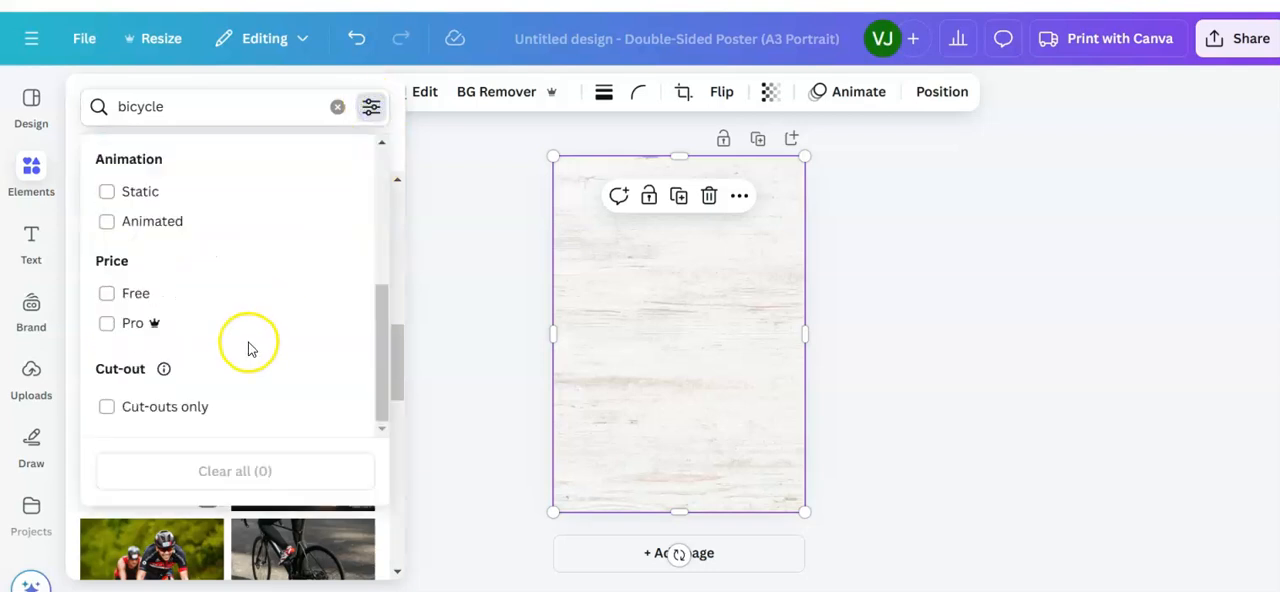
{"action": "left_click", "coordinate": [115, 300]}
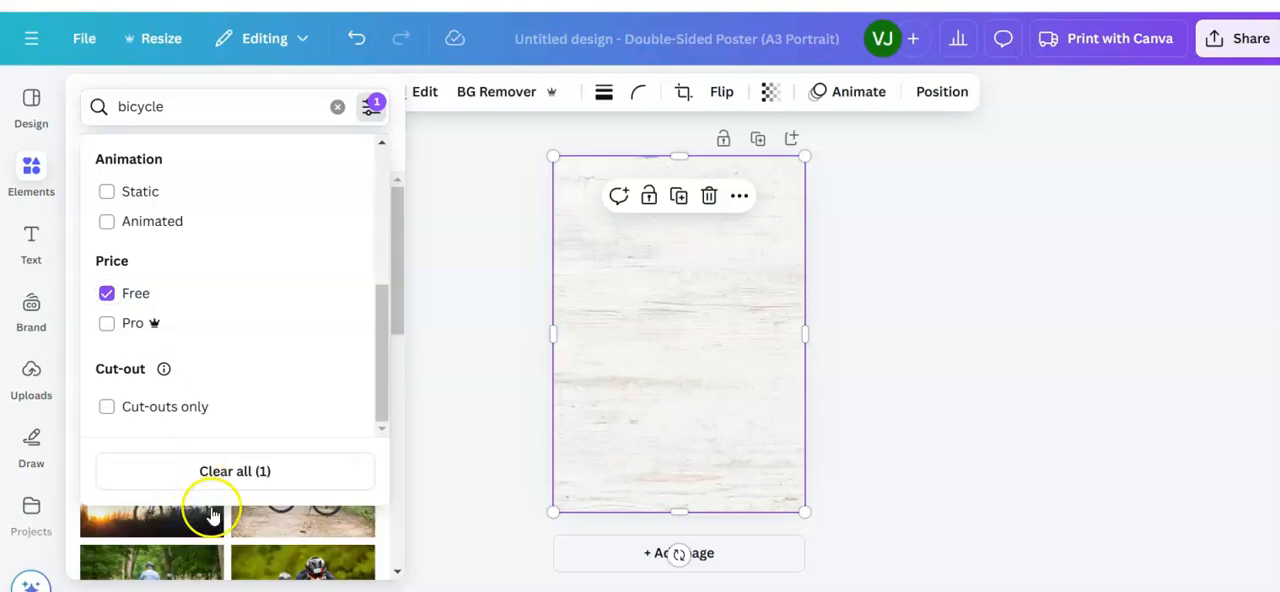
{"action": "left_click", "coordinate": [263, 537]}
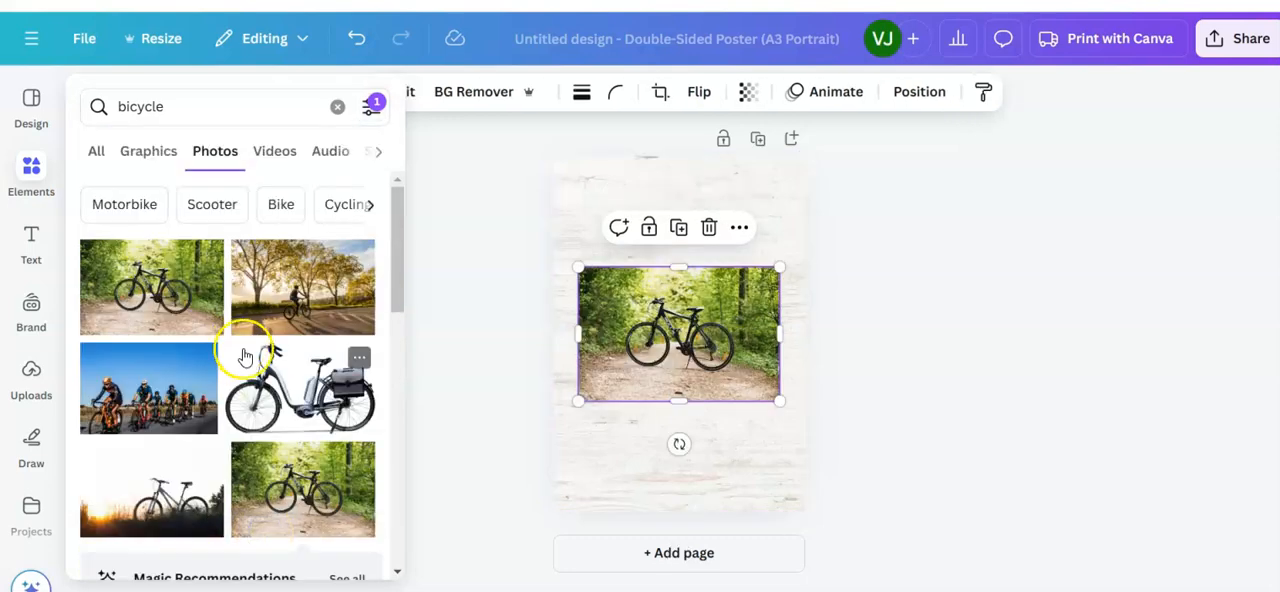
{"action": "key", "text": "Delete"}
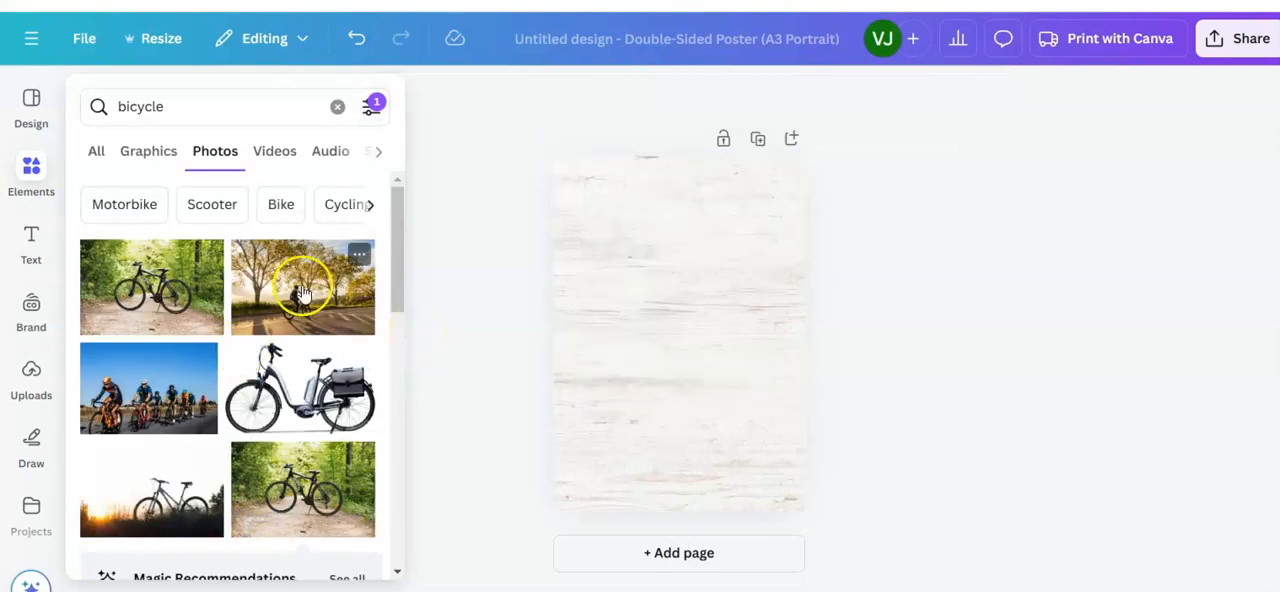
Step: Try the free black-and-white photo of parked bicycle wheels on the poster, and delete it again
{"action": "scroll", "coordinate": [228, 340], "scroll_direction": "down", "scroll_amount": 3}
{"action": "scroll", "coordinate": [228, 340], "scroll_direction": "down", "scroll_amount": 5}
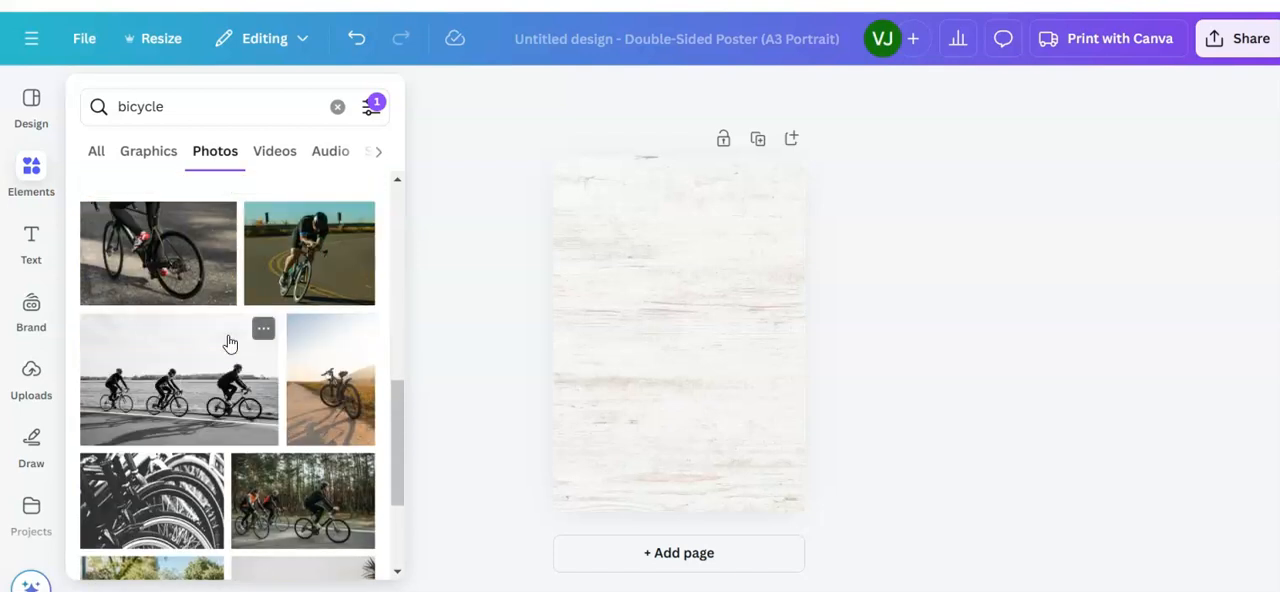
{"action": "scroll", "coordinate": [229, 343], "scroll_direction": "down", "scroll_amount": 3}
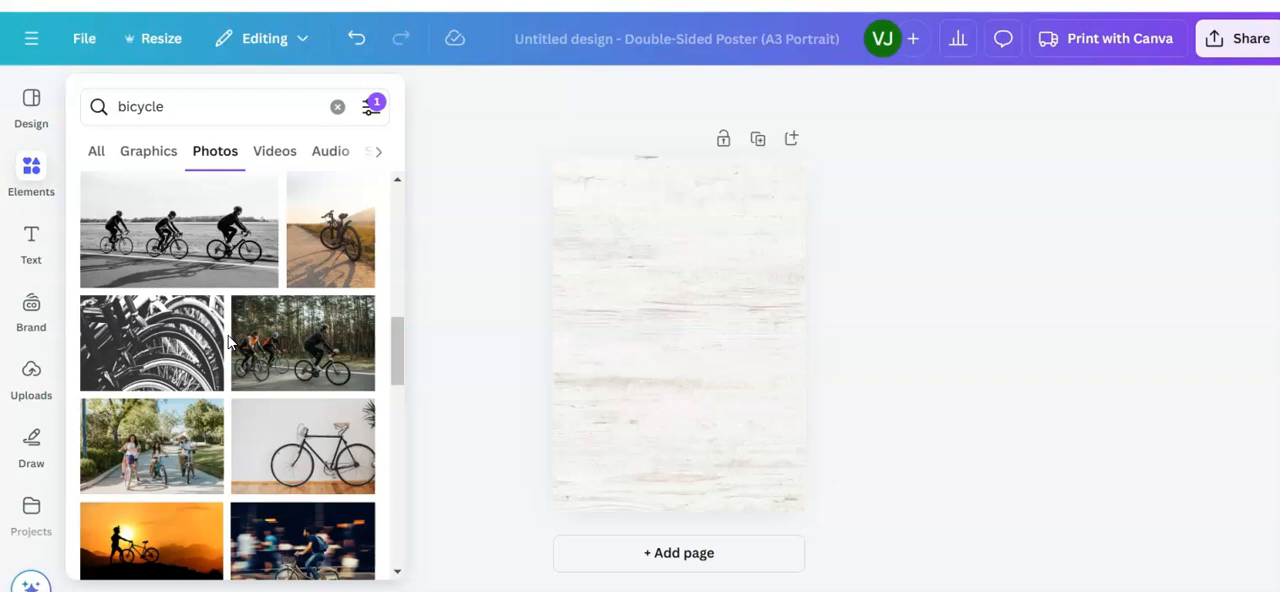
{"action": "left_click", "coordinate": [145, 348]}
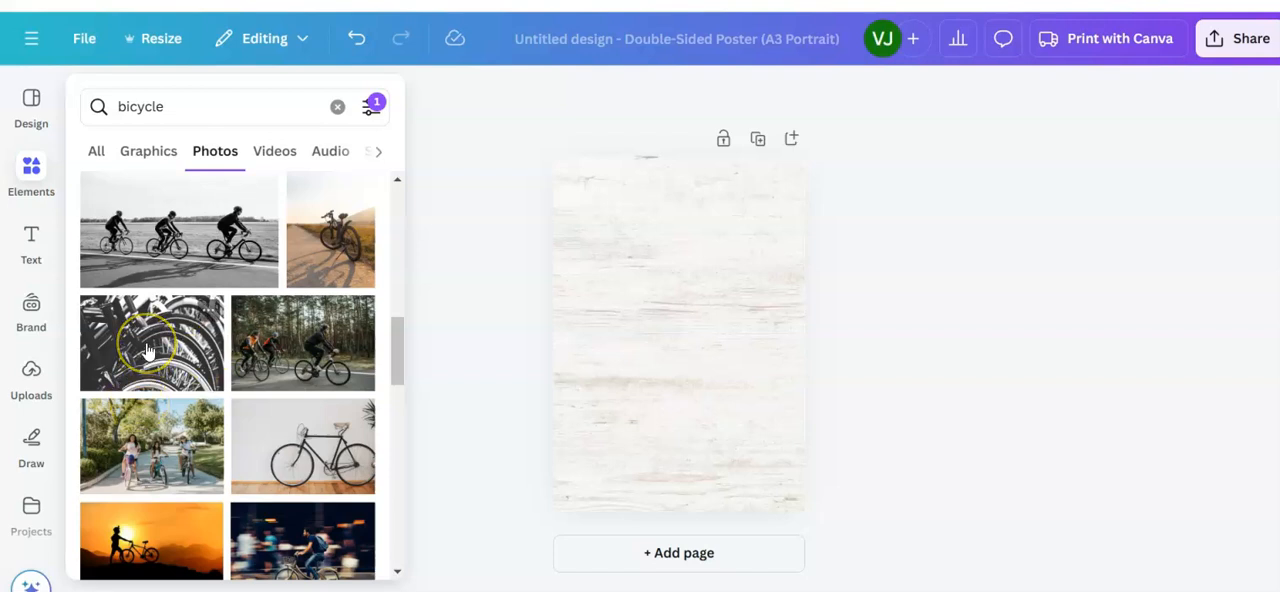
{"action": "left_click", "coordinate": [148, 348]}
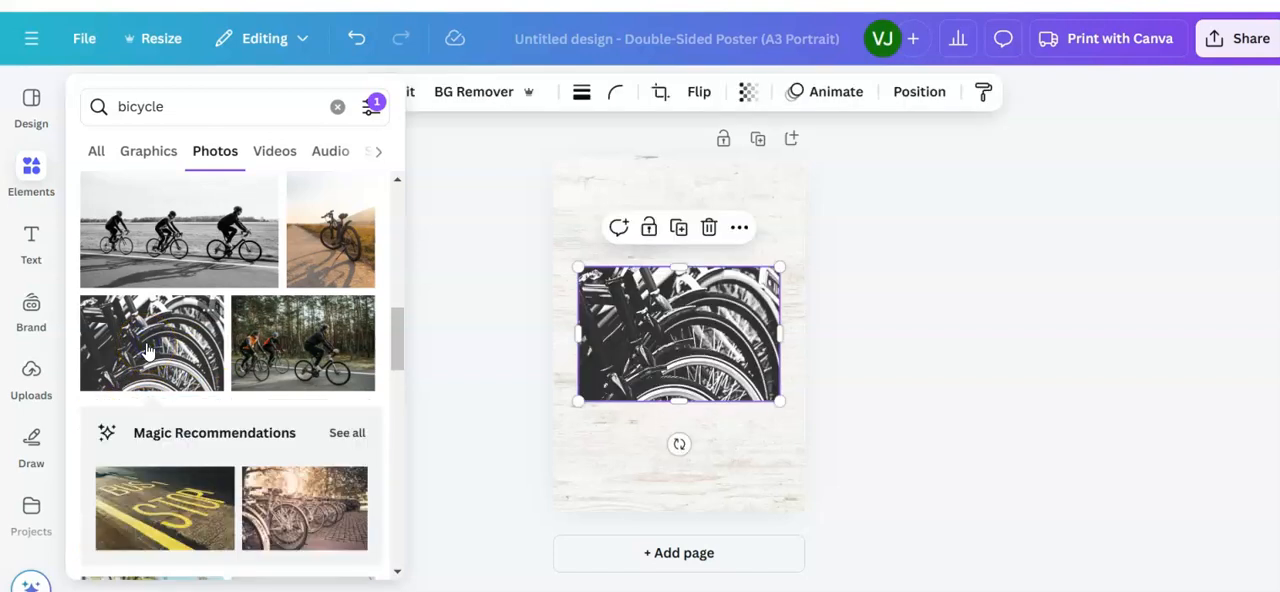
{"action": "left_click", "coordinate": [680, 341]}
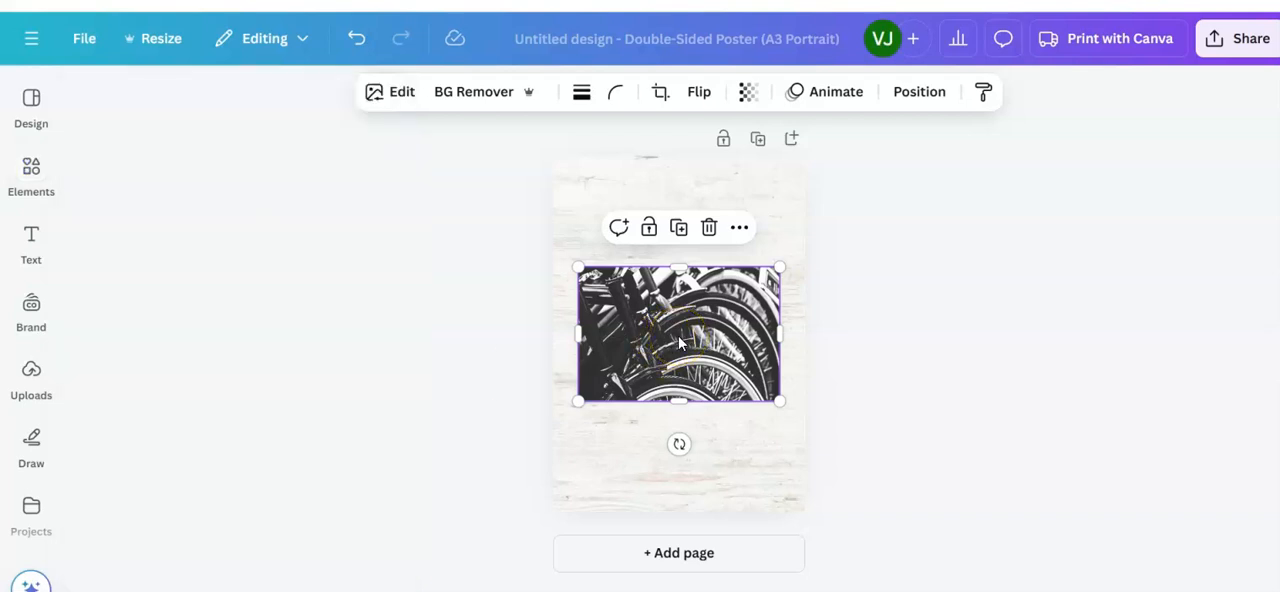
{"action": "key", "text": "Delete"}
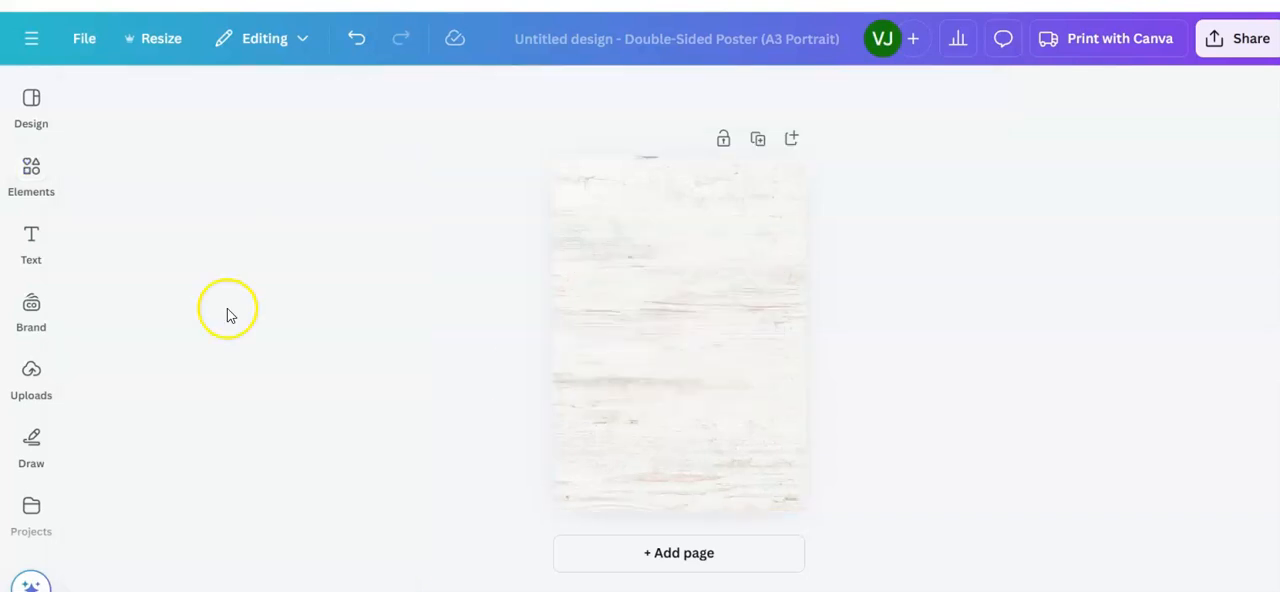
Step: Add the free photo of two cyclists on an autumn tree-lined path and place it in the lower part of the poster
{"action": "left_click", "coordinate": [31, 170]}
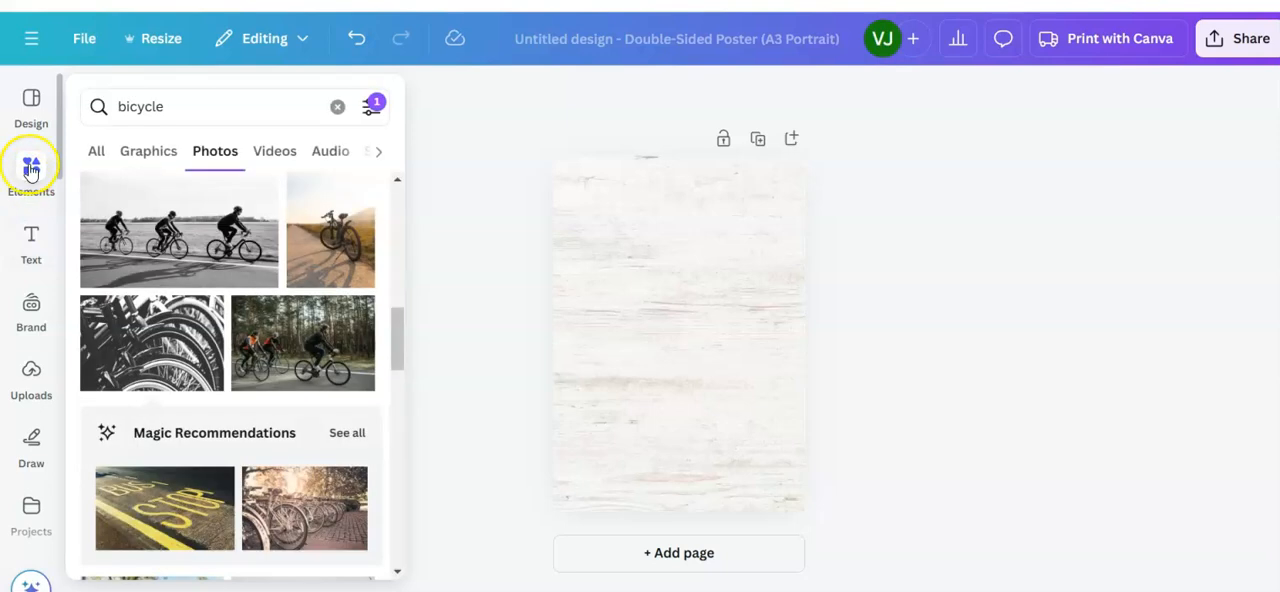
{"action": "scroll", "coordinate": [194, 368], "scroll_direction": "down", "scroll_amount": 10}
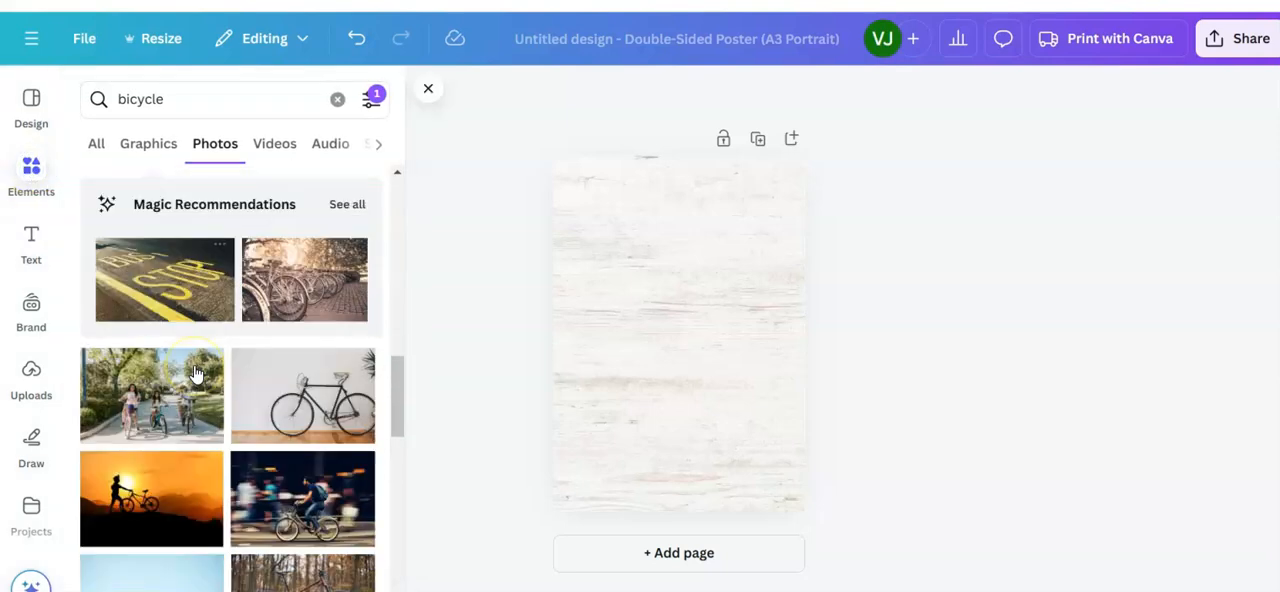
{"action": "scroll", "coordinate": [194, 372], "scroll_direction": "down", "scroll_amount": 1}
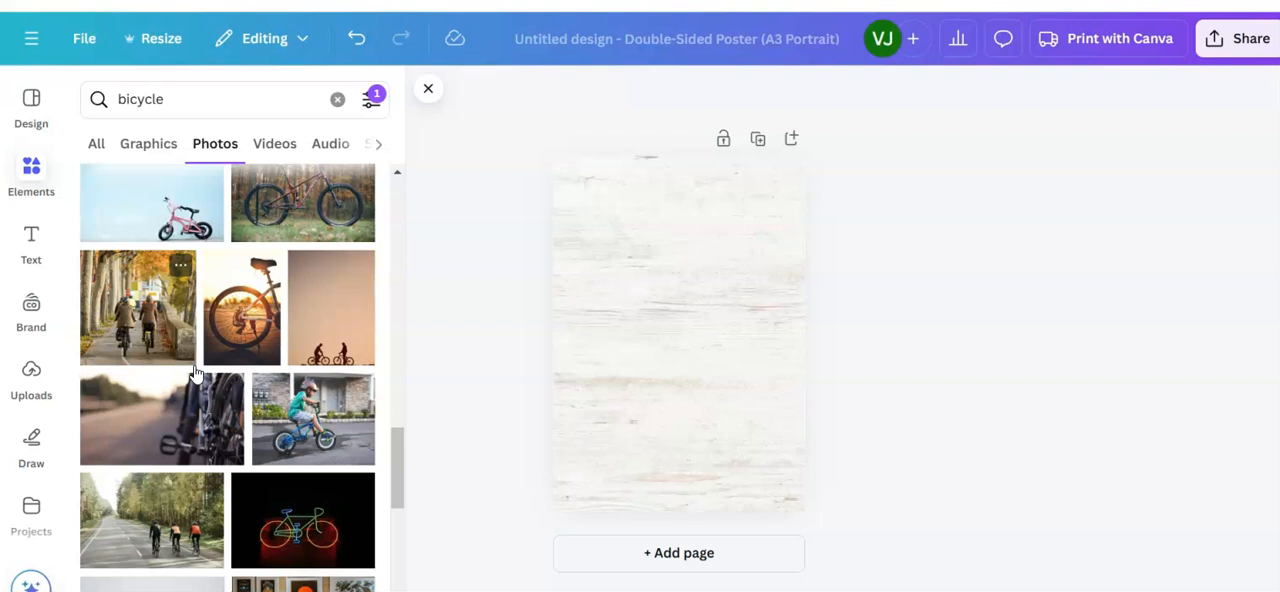
{"action": "left_click", "coordinate": [147, 314]}
{"action": "left_click", "coordinate": [674, 388]}
{"action": "left_click_drag", "start_coordinate": [677, 393], "coordinate": [678, 437]}
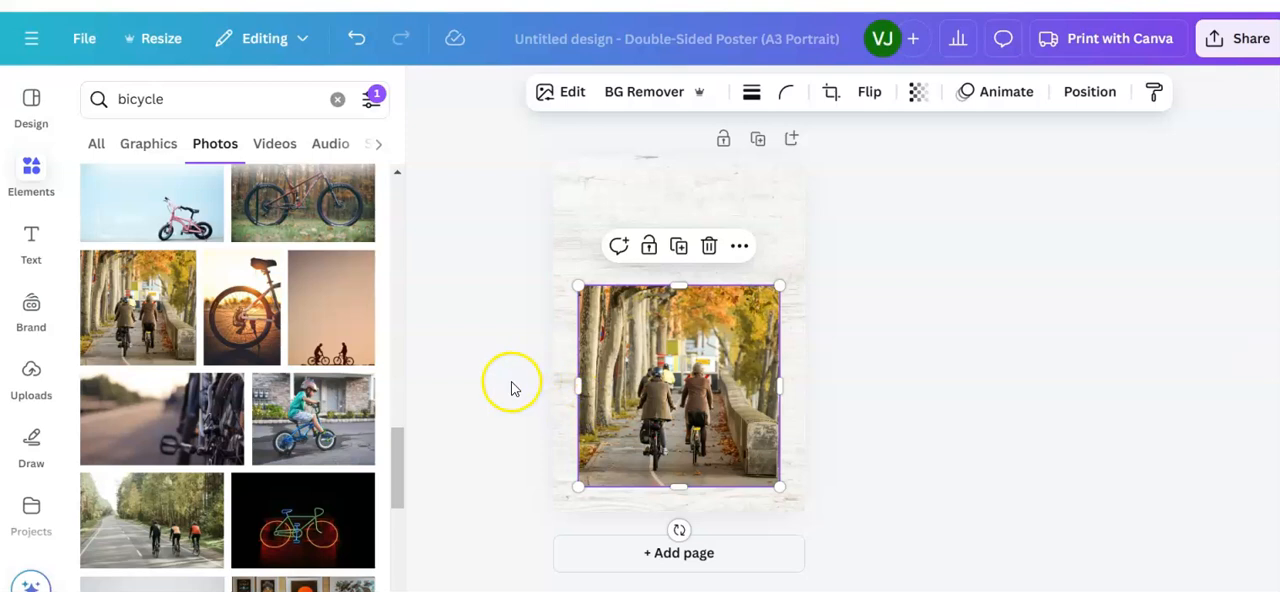
Step: Add the pink "You're Invited!" font combination to the poster and move it above the cyclists photo
{"action": "left_click", "coordinate": [31, 238]}
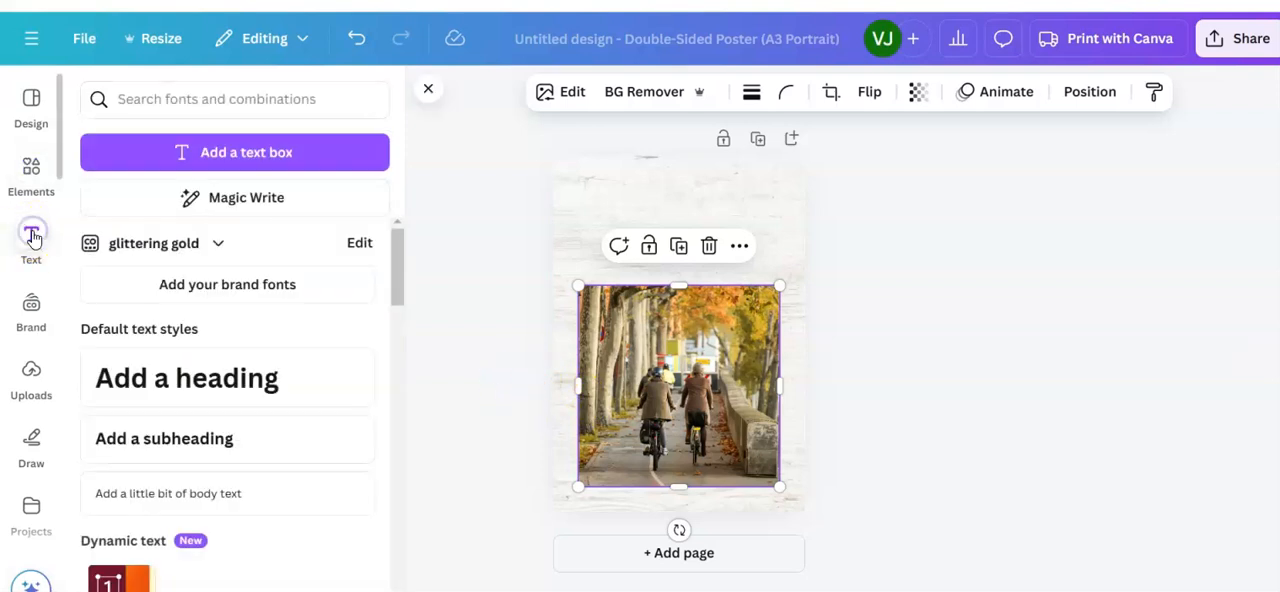
{"action": "scroll", "coordinate": [254, 362], "scroll_direction": "down", "scroll_amount": 3}
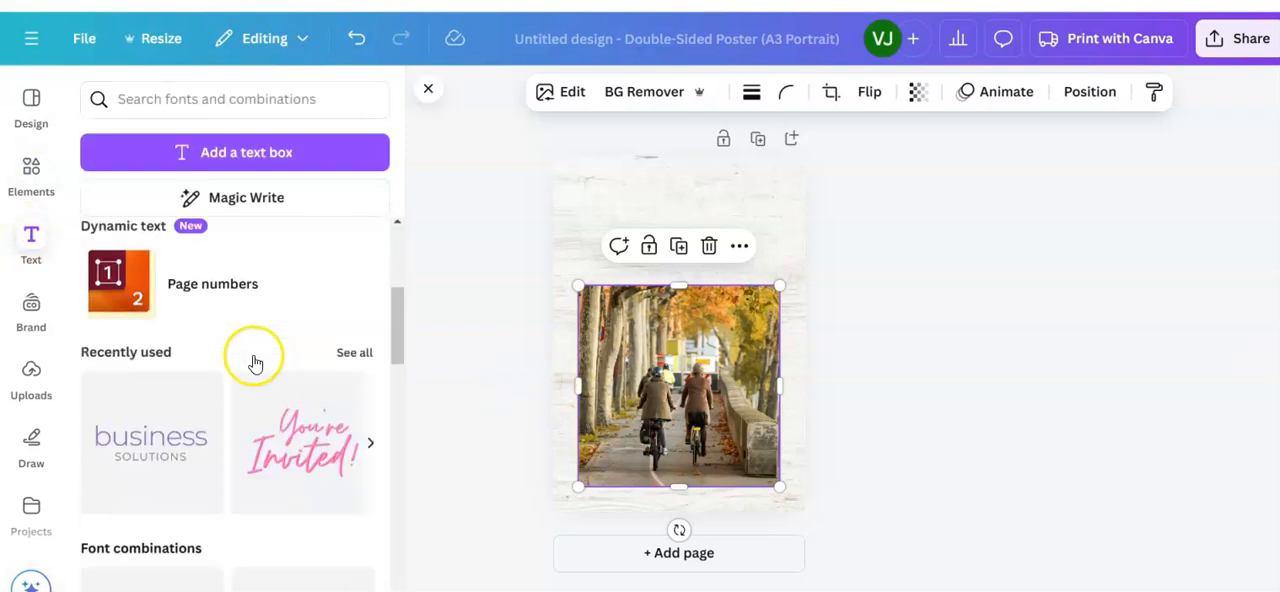
{"action": "scroll", "coordinate": [254, 362], "scroll_direction": "down", "scroll_amount": 2}
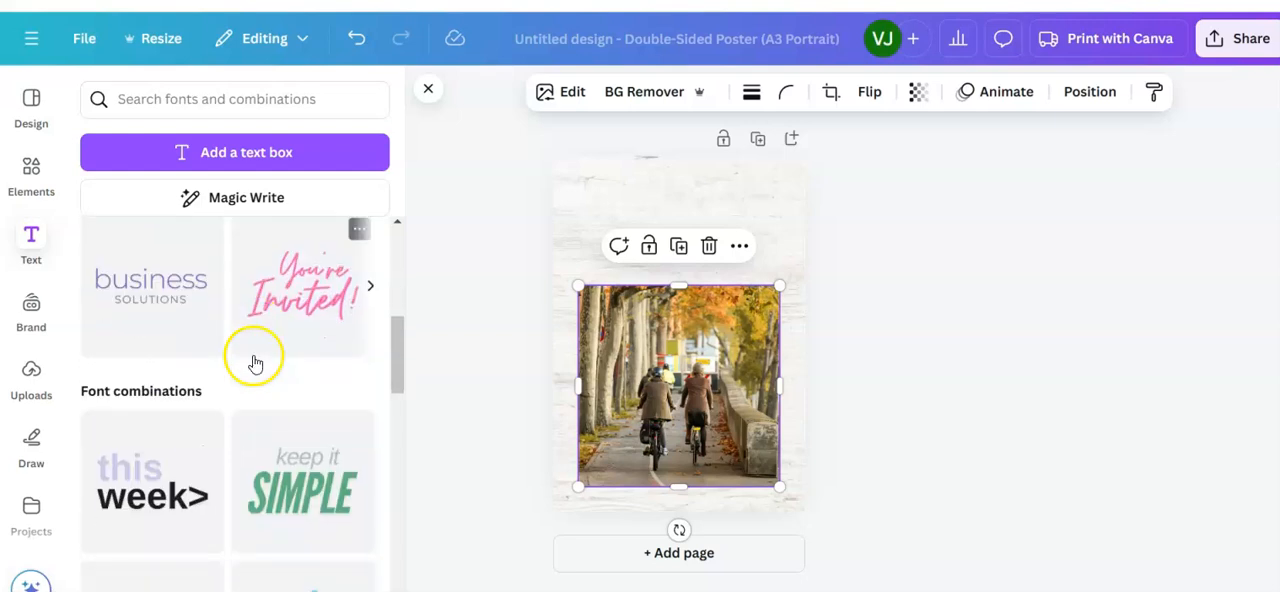
{"action": "left_click", "coordinate": [309, 296]}
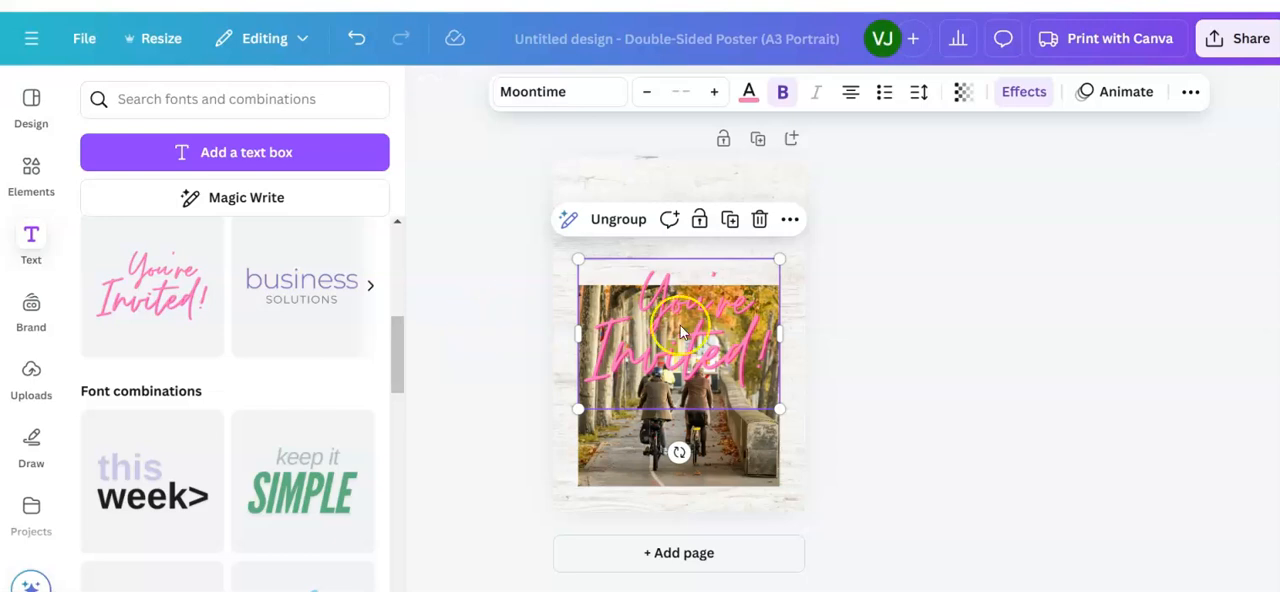
{"action": "left_click", "coordinate": [934, 374]}
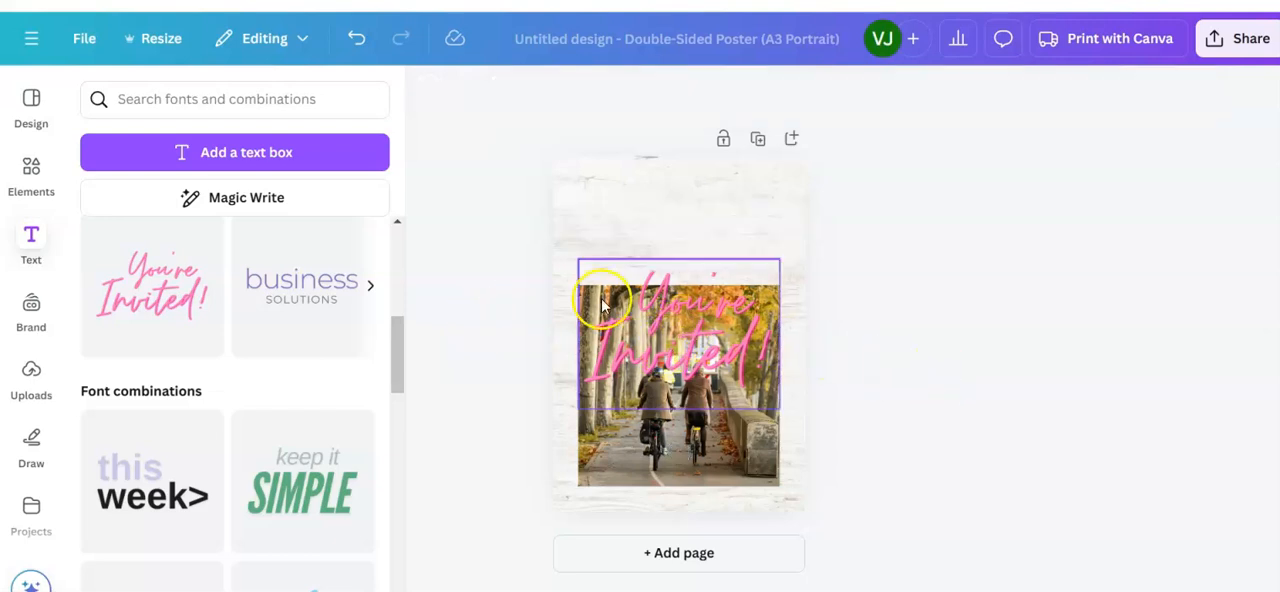
{"action": "left_click_drag", "start_coordinate": [668, 352], "coordinate": [696, 247]}
{"action": "left_click", "coordinate": [974, 421]}
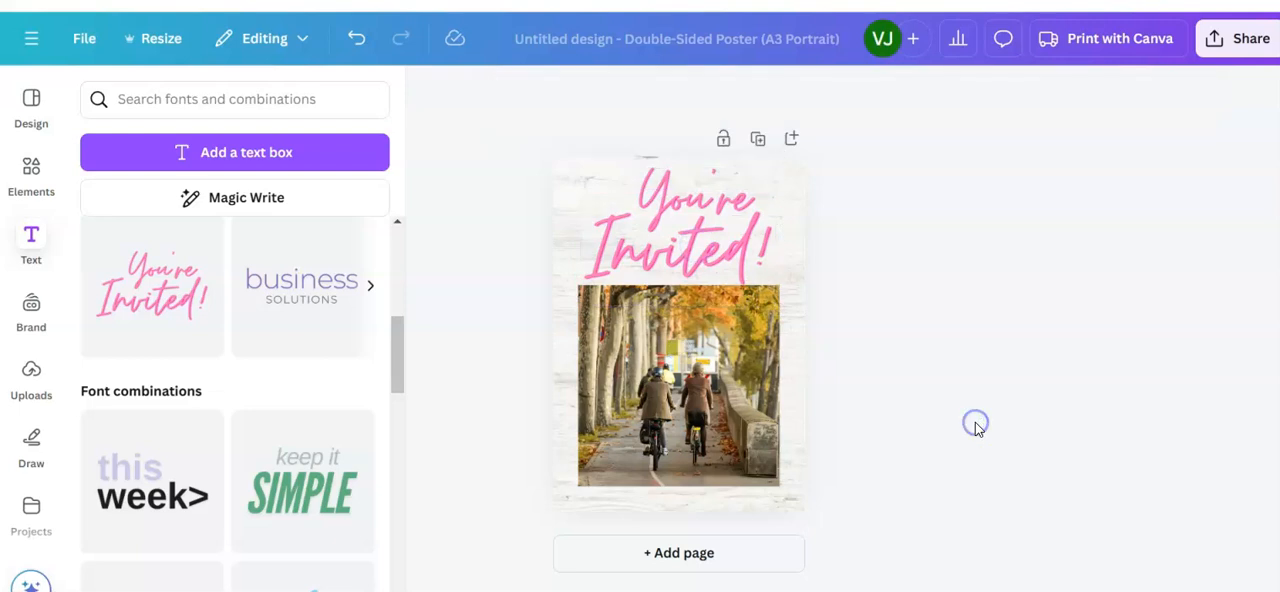
Step: Replace the word "Invited!" in the pink heading with "cycling"
{"action": "left_click", "coordinate": [717, 262]}
{"action": "left_click", "coordinate": [770, 258]}
{"action": "left_click_drag", "start_coordinate": [770, 258], "coordinate": [597, 240]}
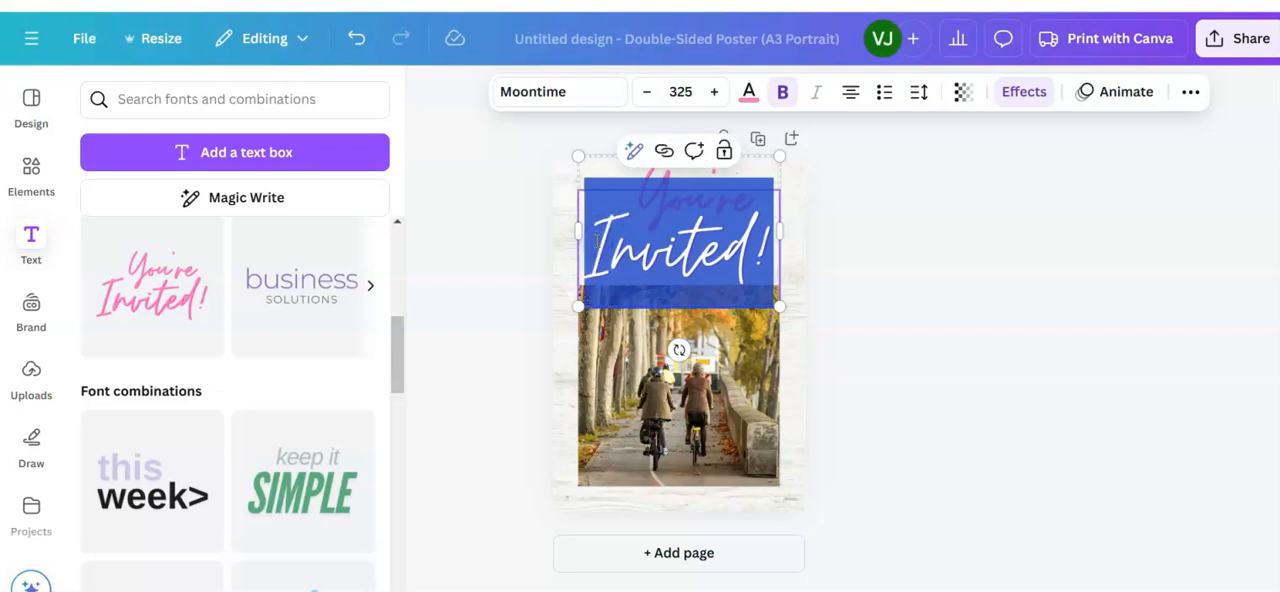
{"action": "type", "text": "c"}
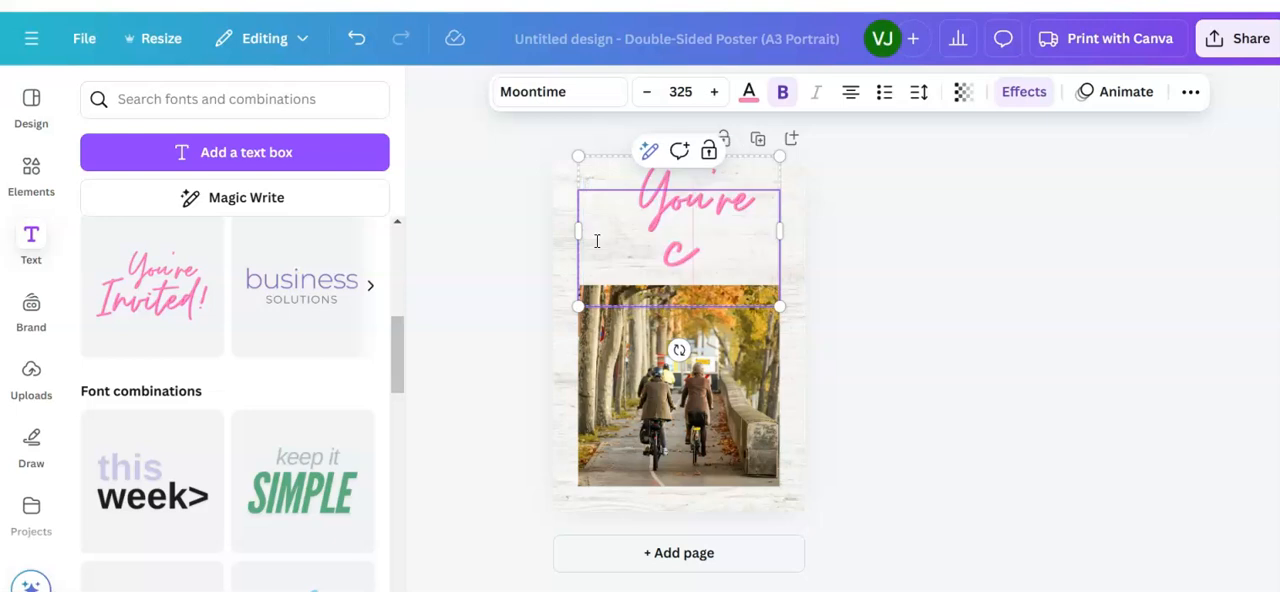
{"action": "type", "text": "ycling"}
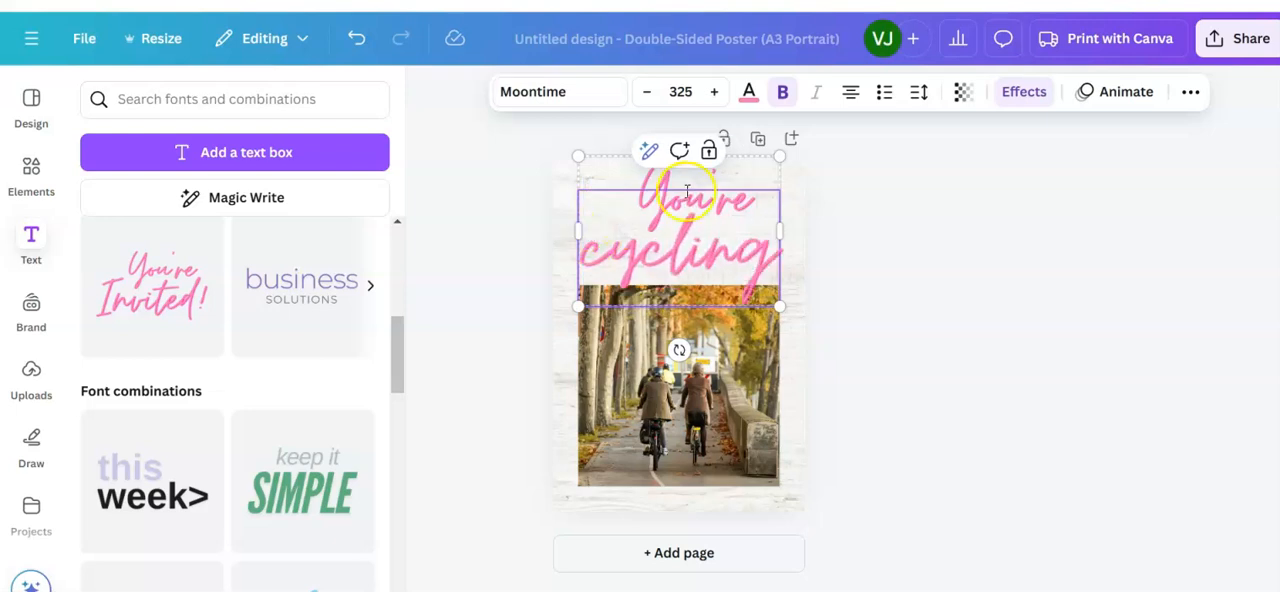
Step: Delete the separate word "You're" above "cycling" in the pink heading
{"action": "left_click", "coordinate": [652, 181]}
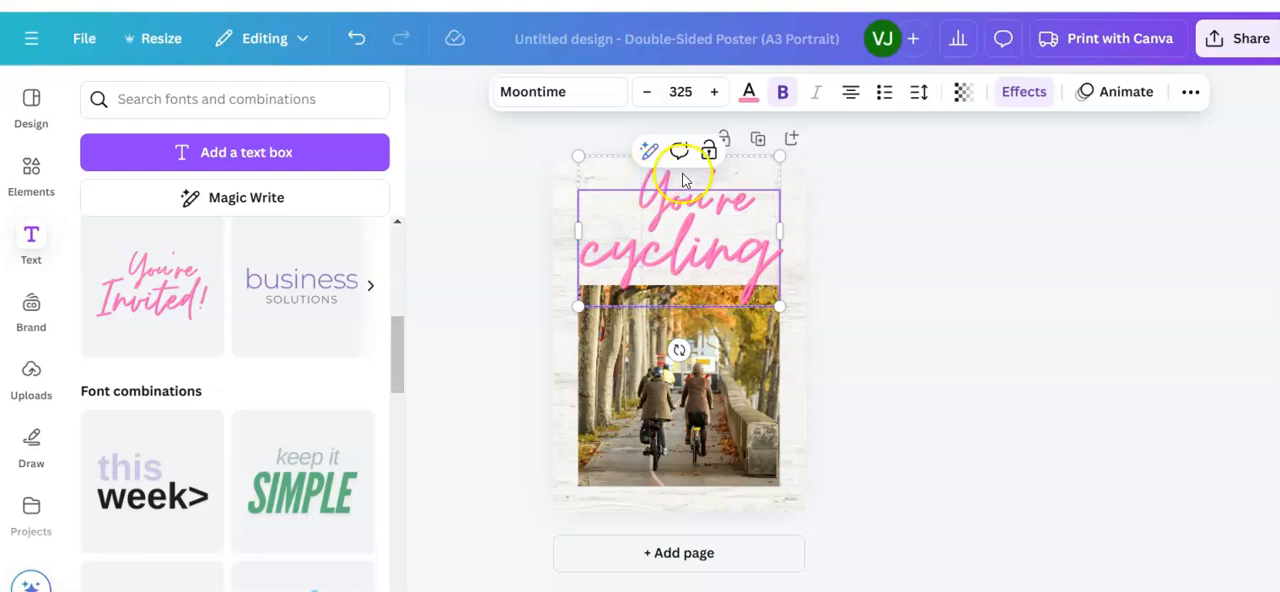
{"action": "left_click", "coordinate": [686, 178]}
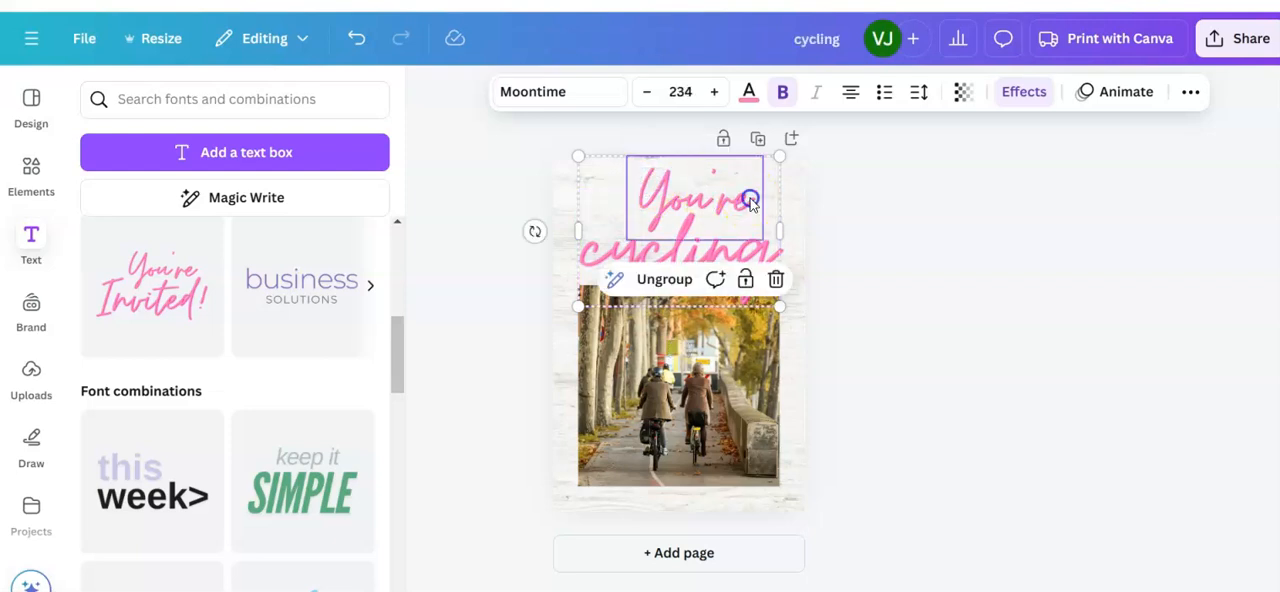
{"action": "left_click", "coordinate": [748, 198]}
{"action": "left_click", "coordinate": [703, 175]}
{"action": "mouse_move", "coordinate": [737, 197]}
{"action": "left_mouse_down"}
{"action": "mouse_move", "coordinate": [717, 197]}
{"action": "mouse_move", "coordinate": [747, 201]}
{"action": "mouse_move", "coordinate": [737, 194]}
{"action": "left_mouse_up"}
{"action": "left_click", "coordinate": [714, 203]}
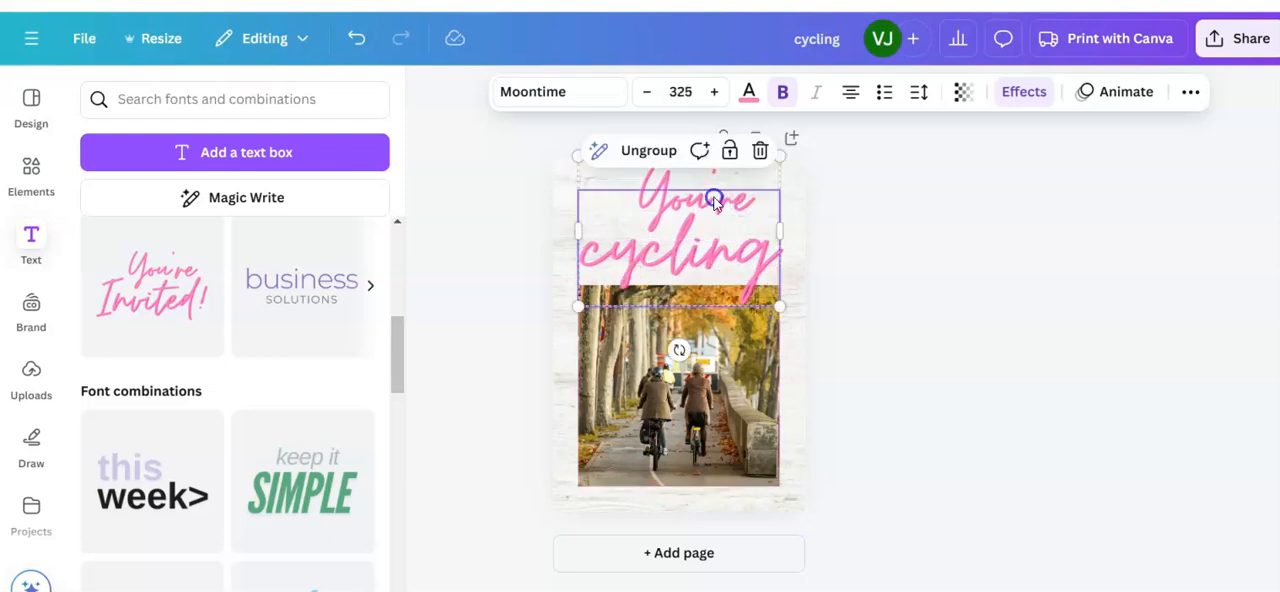
{"action": "left_click", "coordinate": [714, 202]}
{"action": "left_click", "coordinate": [756, 198]}
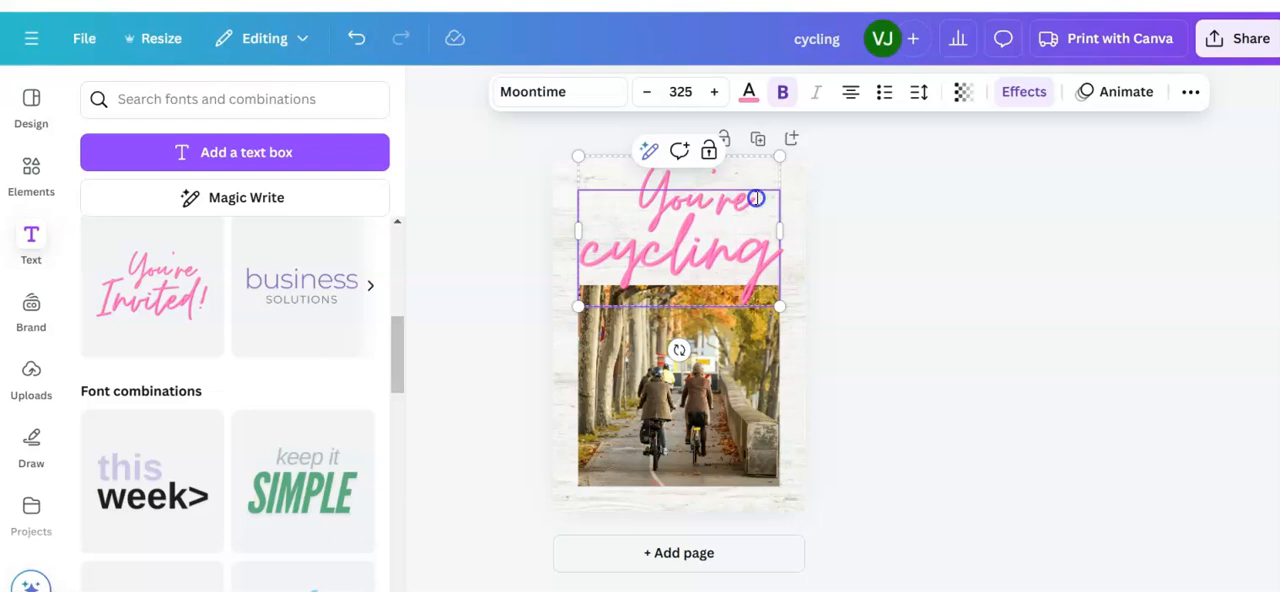
{"action": "left_click", "coordinate": [755, 178]}
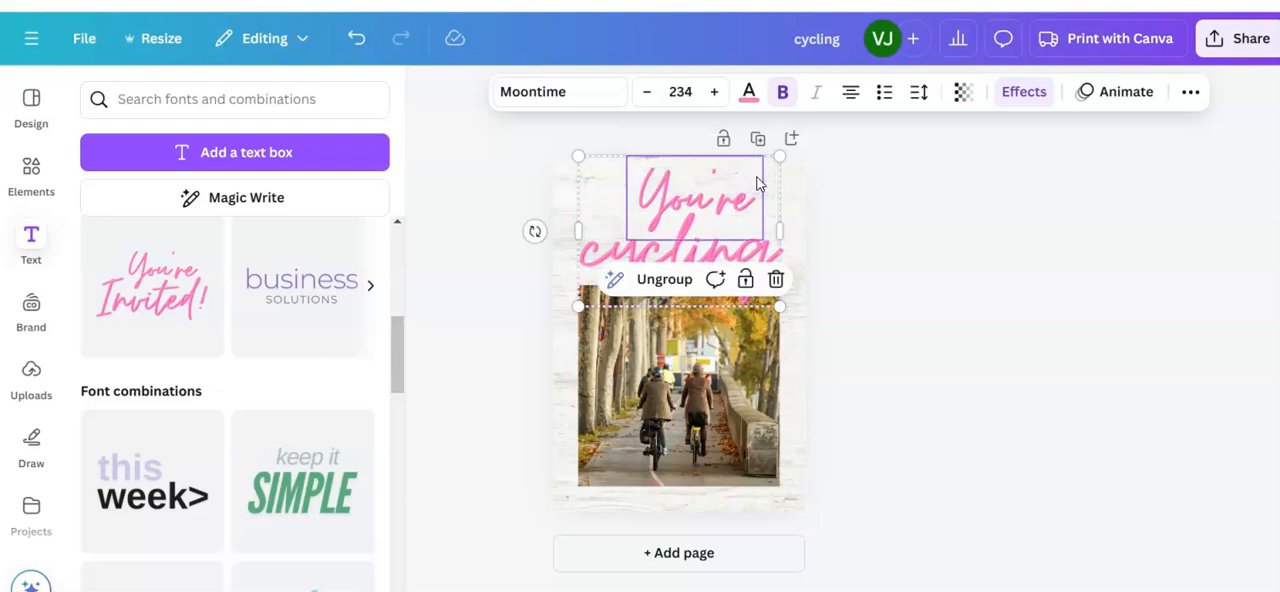
{"action": "key", "text": "Delete"}
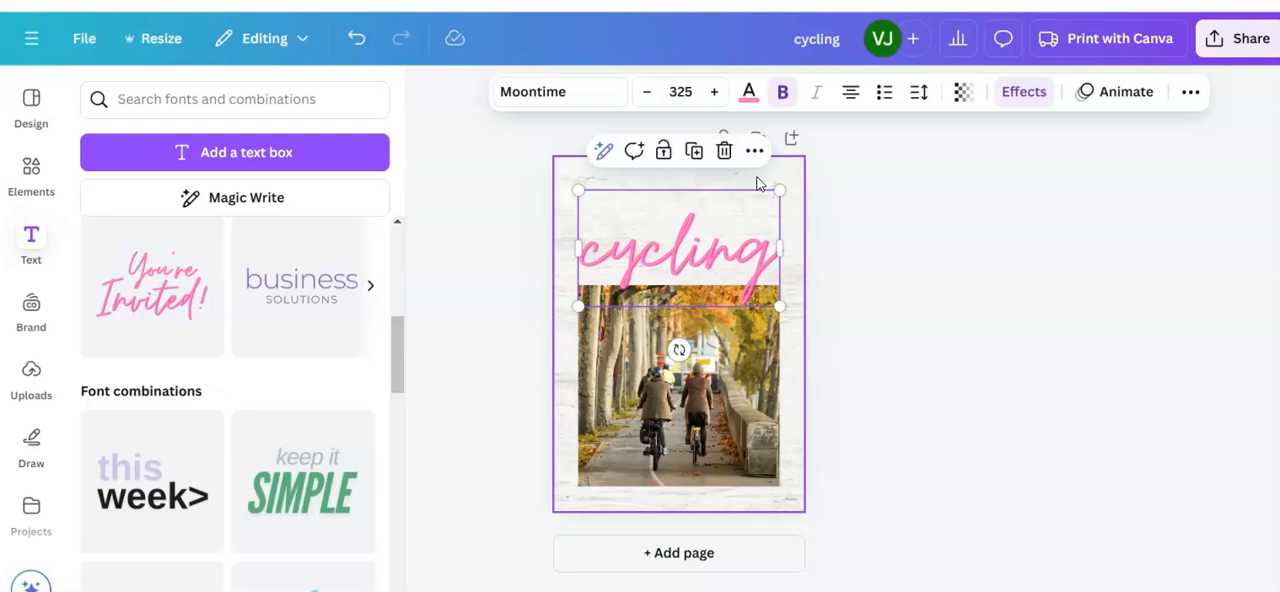
Step: Add a fresh pink "You're Invited!" font combination in place of the old "cycling" text and move it above the cyclists photo
{"action": "left_click", "coordinate": [674, 195]}
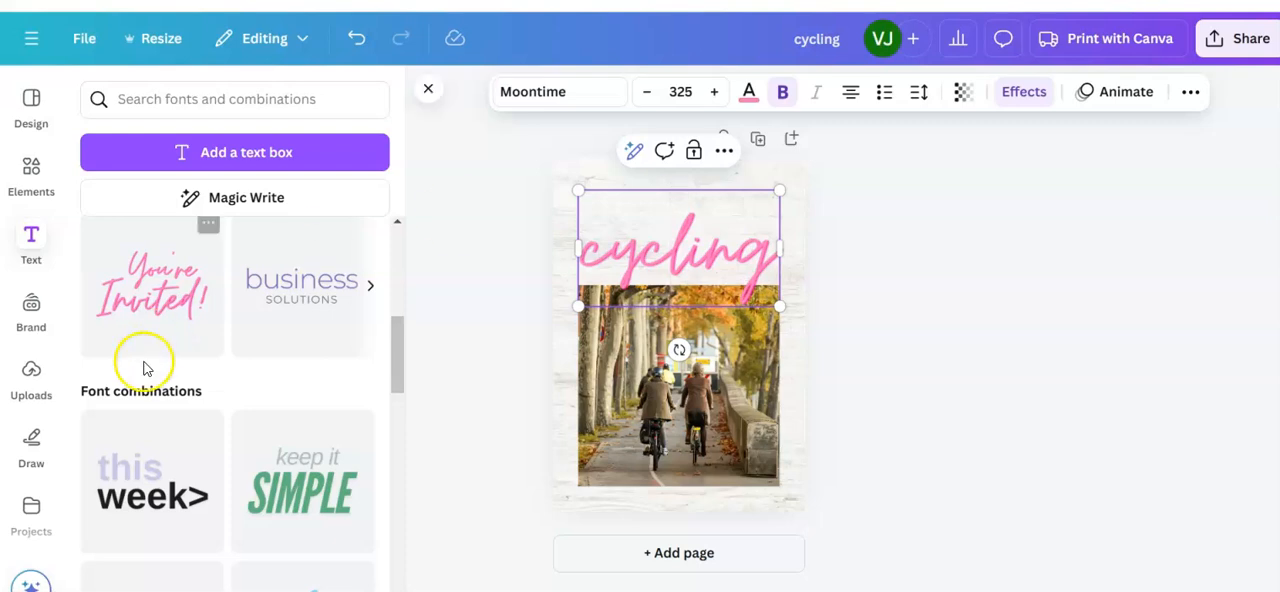
{"action": "left_click", "coordinate": [145, 292]}
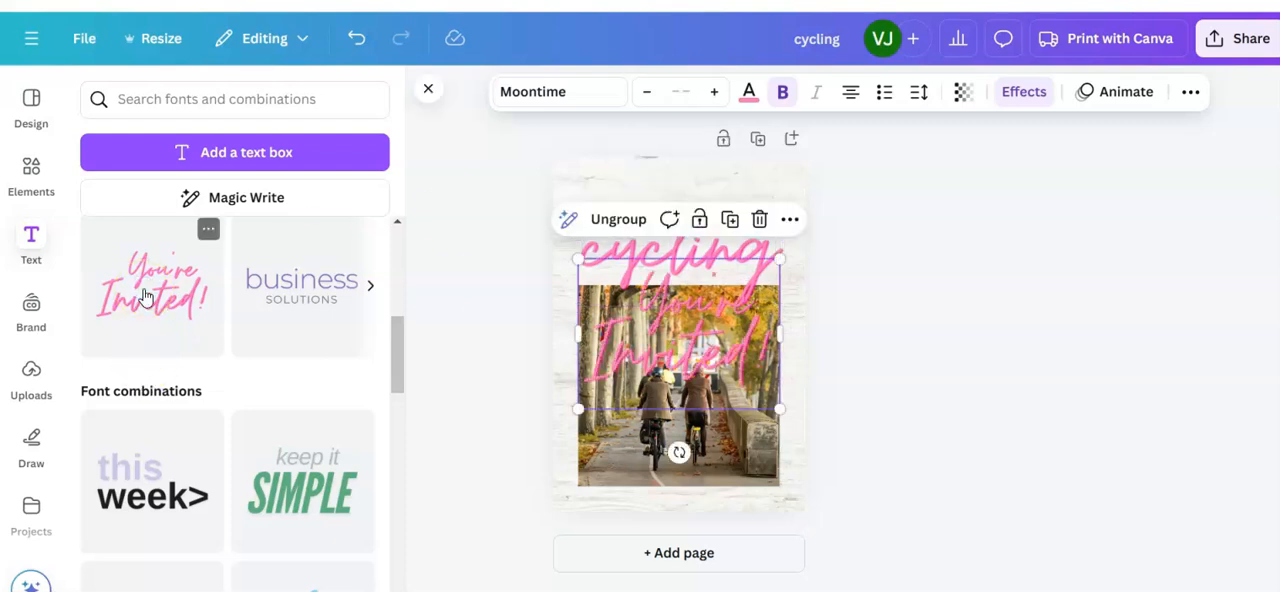
{"action": "left_click", "coordinate": [720, 245]}
{"action": "key", "text": "Delete"}
{"action": "left_click", "coordinate": [727, 352]}
{"action": "left_click_drag", "start_coordinate": [727, 352], "coordinate": [727, 261]}
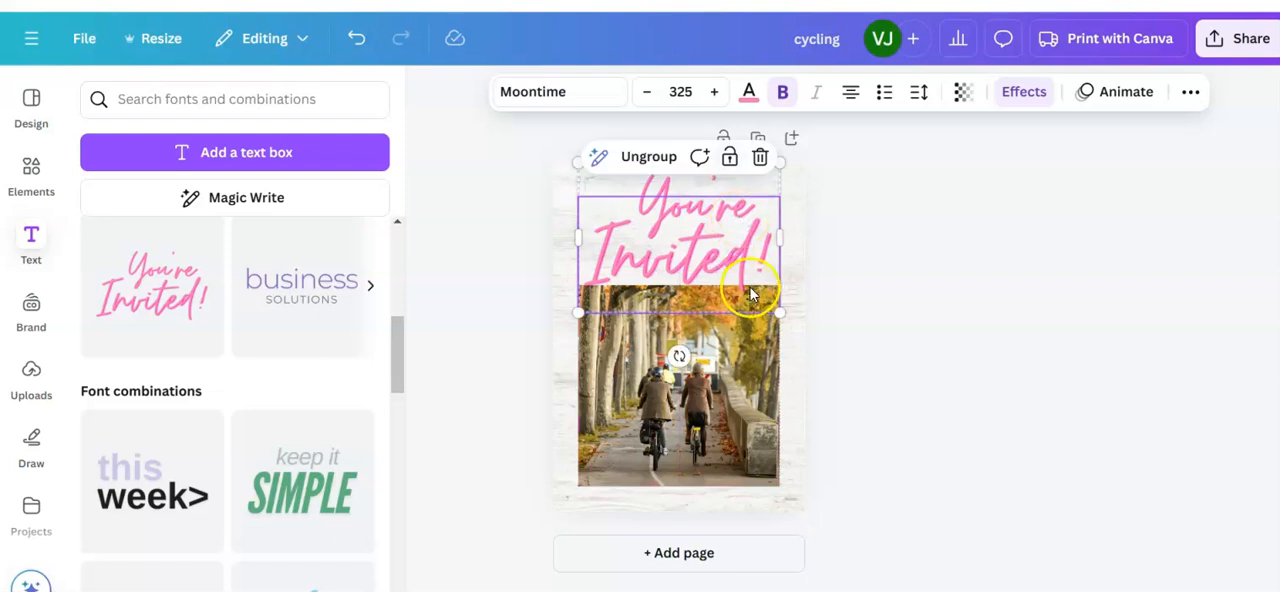
Step: Replace "Invited!" in the pink heading with "Let's go cycling" on two lines, and delete the word "You're"
{"action": "left_click", "coordinate": [767, 264]}
{"action": "left_click_drag", "start_coordinate": [767, 264], "coordinate": [596, 231]}
{"action": "type", "text": "Let"}
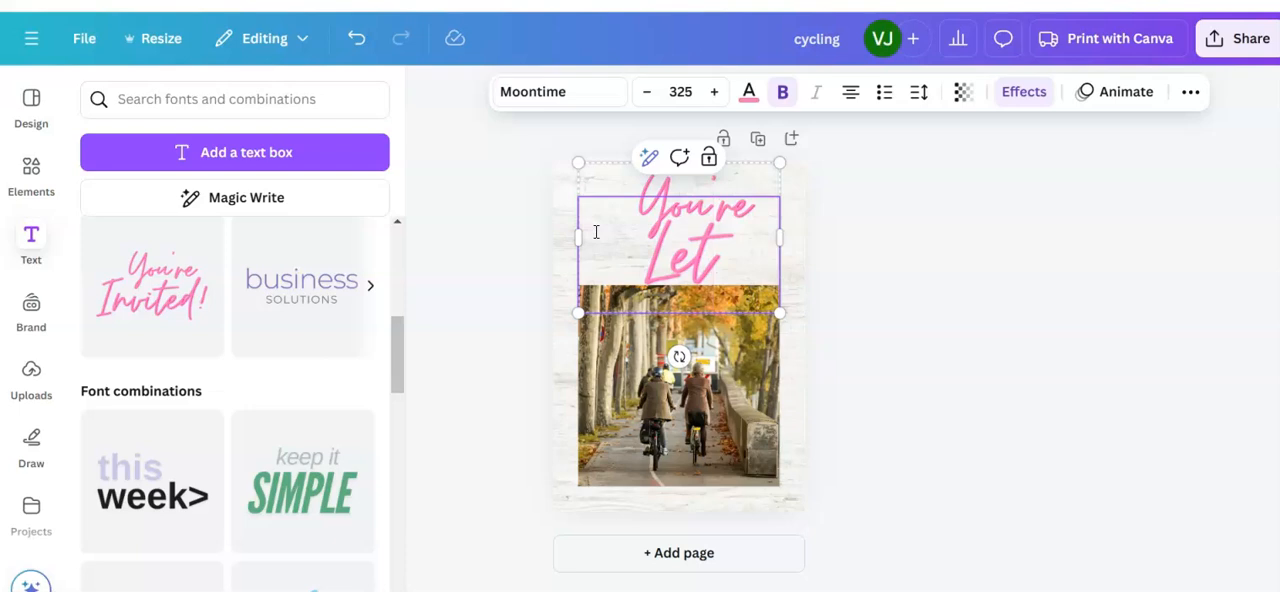
{"action": "type", "text": "'s go"}
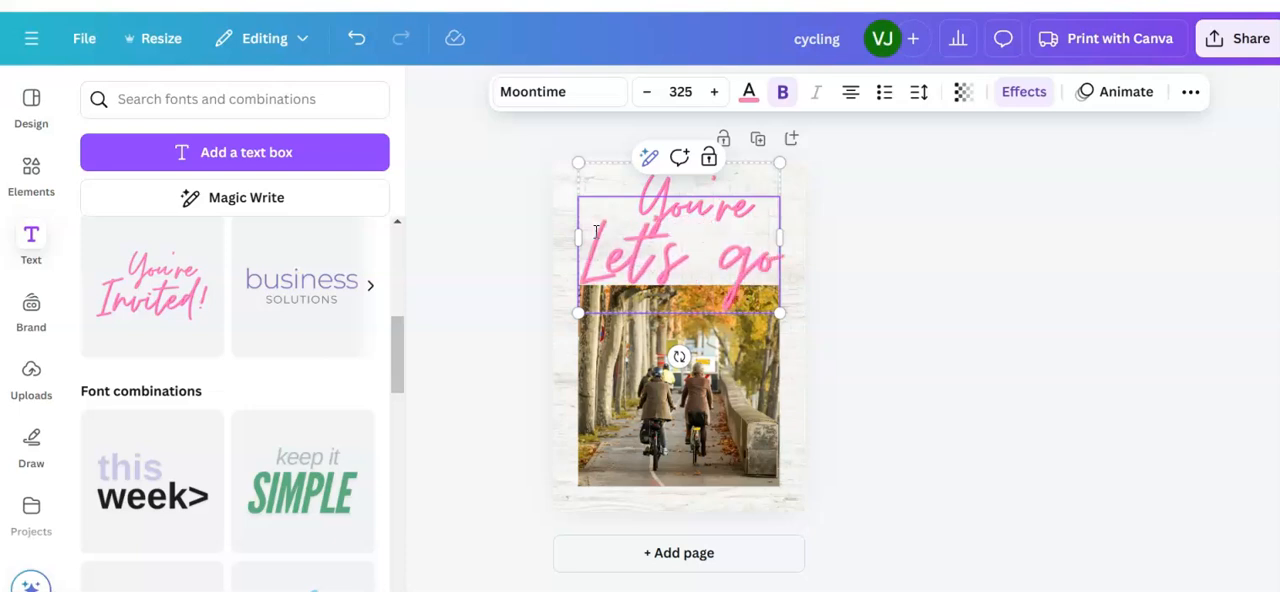
{"action": "key", "text": "Return"}
{"action": "type", "text": "cycling"}
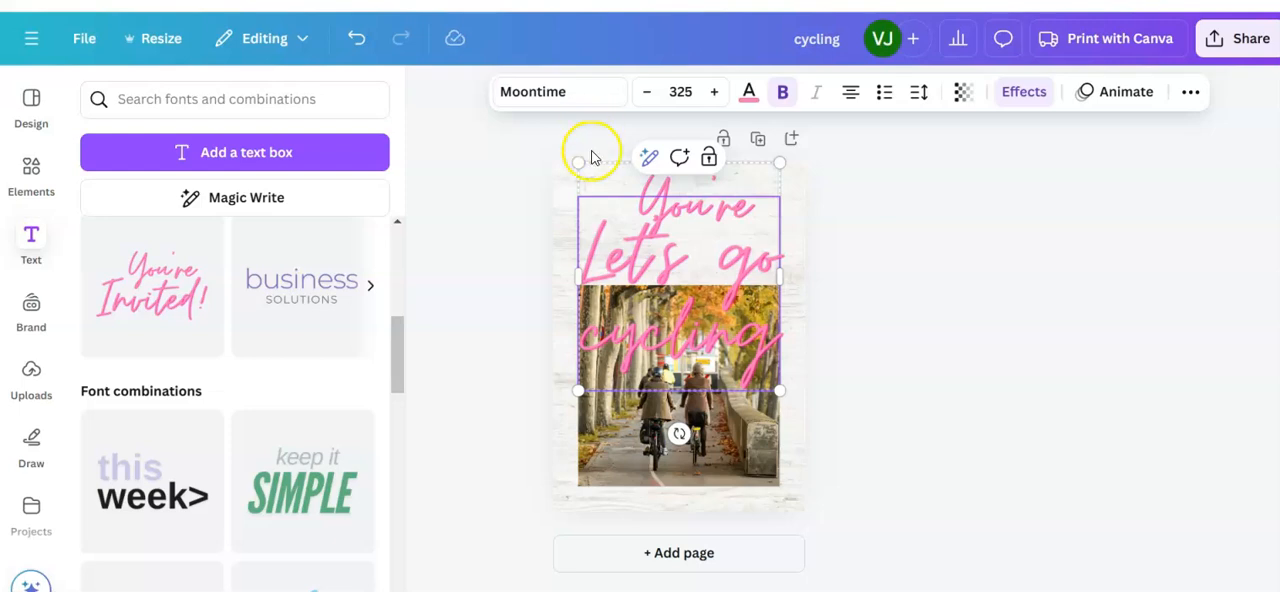
{"action": "left_click", "coordinate": [667, 182]}
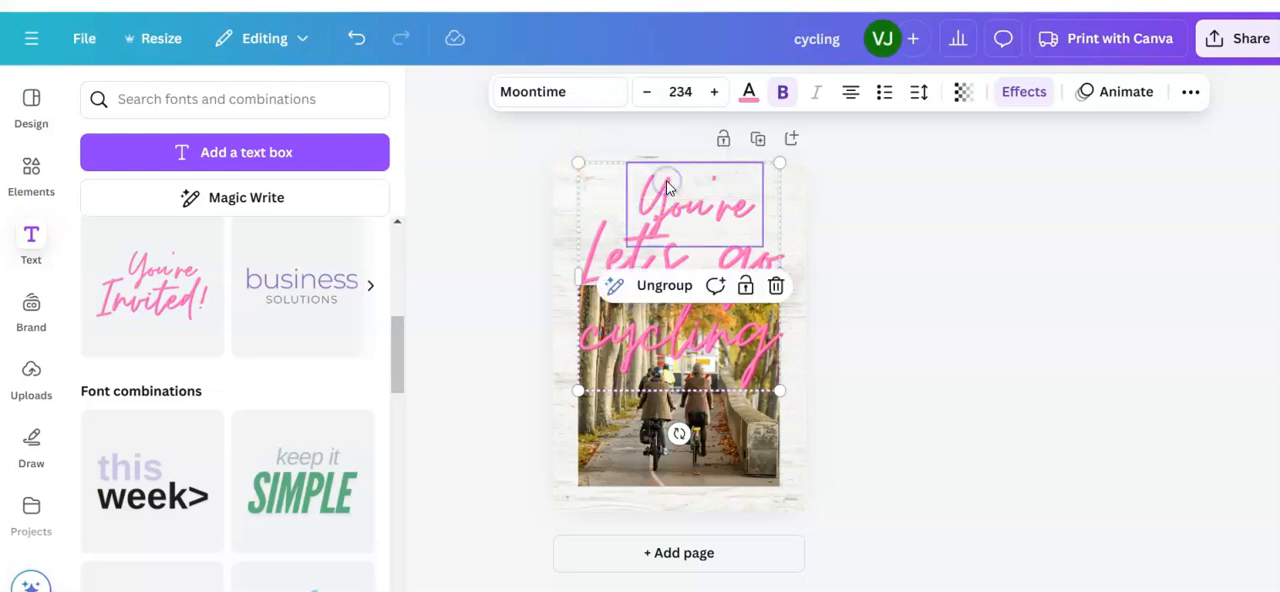
{"action": "key", "text": "Delete"}
Step: Shrink the "Let's go cycling" heading to about font size 162 and place it above the photo, aligned with the photo's left edge
{"action": "left_click_drag", "start_coordinate": [779, 389], "coordinate": [729, 264]}
{"action": "left_click", "coordinate": [635, 258]}
{"action": "left_click_drag", "start_coordinate": [635, 258], "coordinate": [636, 237]}
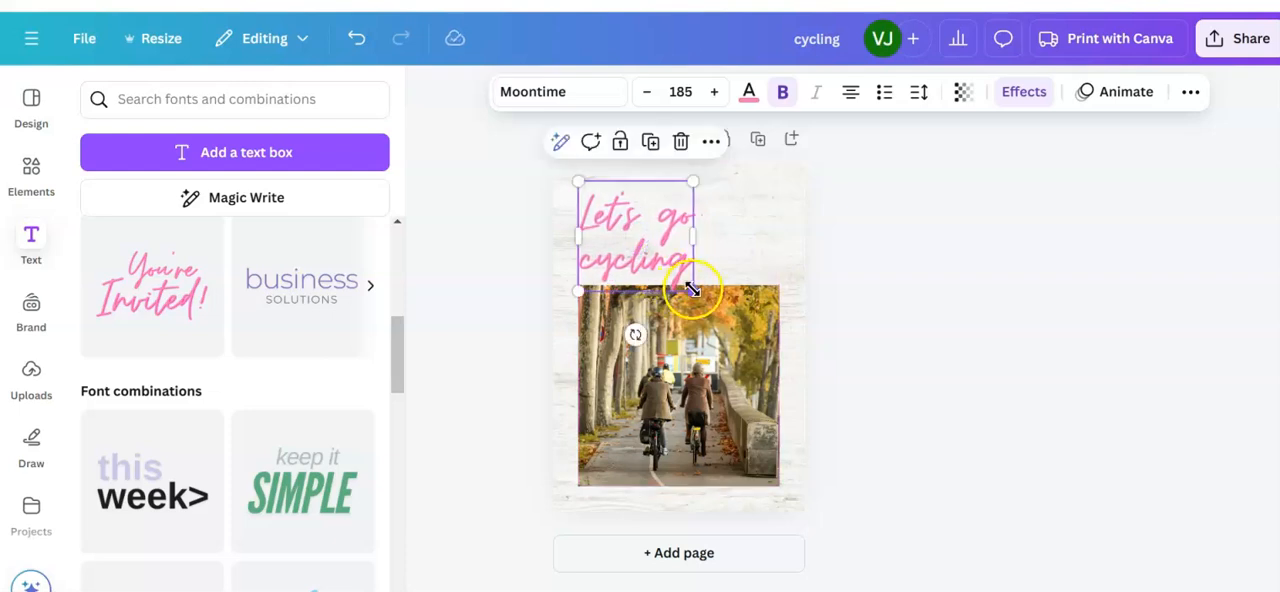
{"action": "left_click_drag", "start_coordinate": [690, 287], "coordinate": [686, 278]}
{"action": "left_click_drag", "start_coordinate": [684, 274], "coordinate": [684, 274]}
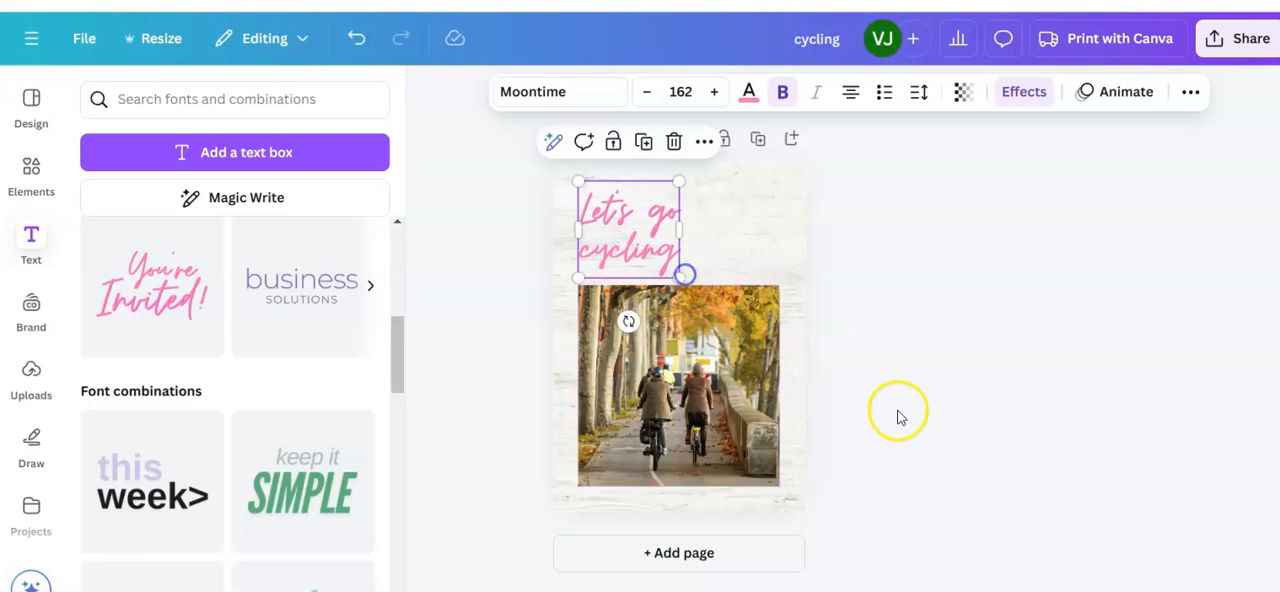
Step: Preview the cycling poster in full screen and return to the editor
{"action": "left_click", "coordinate": [895, 414]}
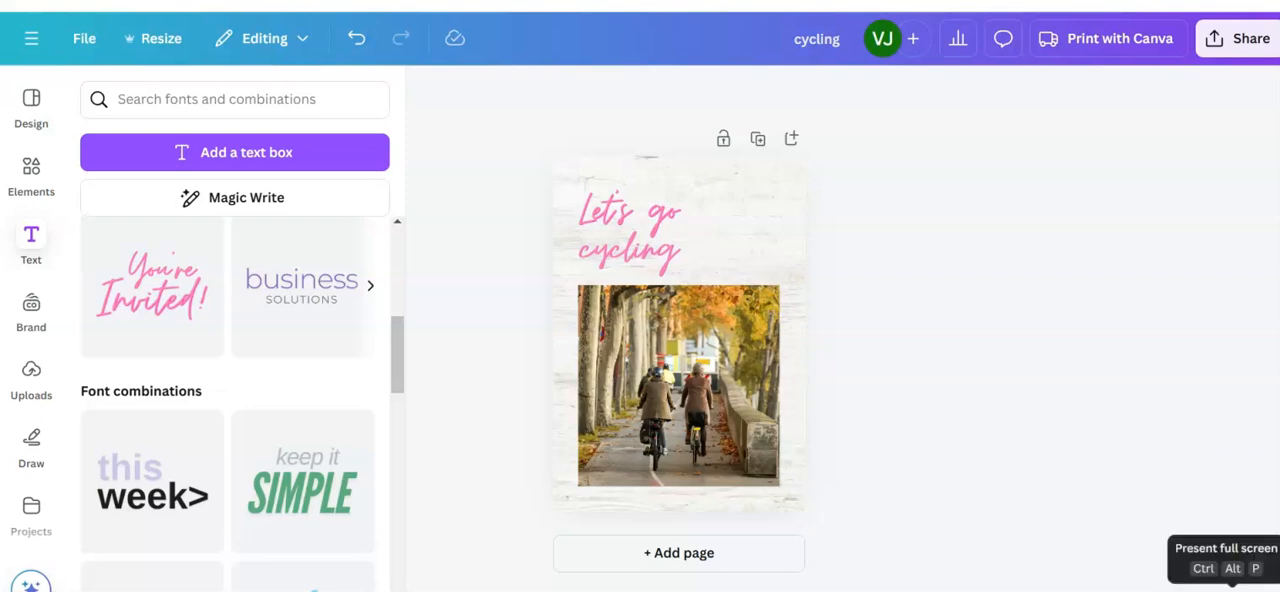
{"action": "left_click", "coordinate": [1232, 590]}
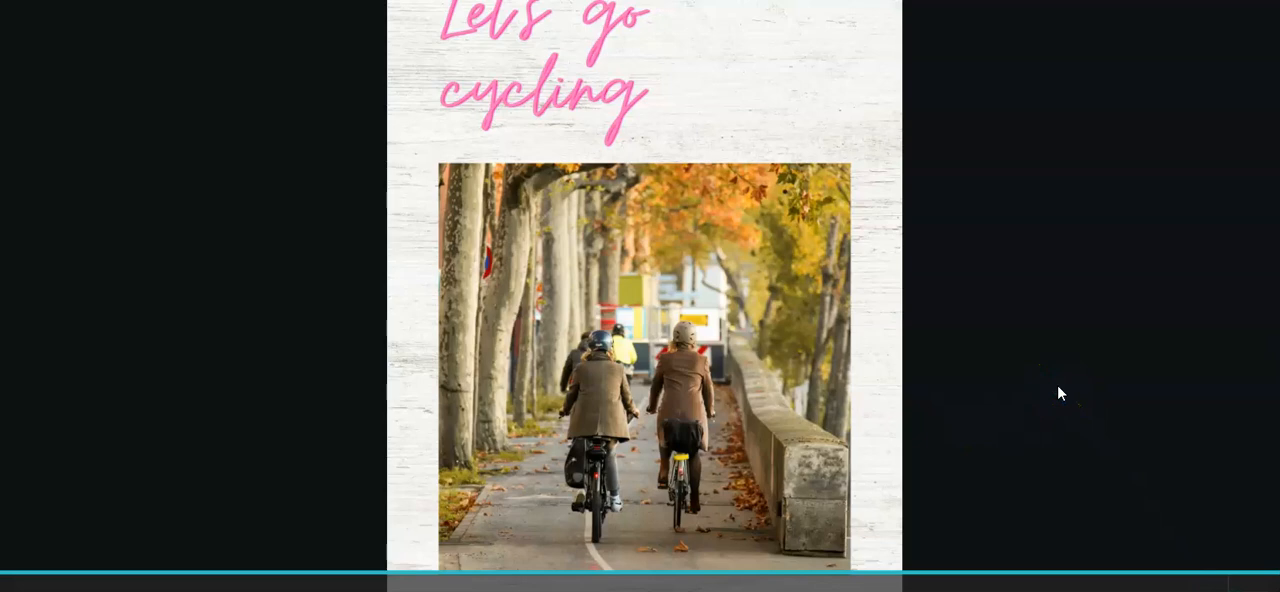
{"action": "key", "text": "Escape"}
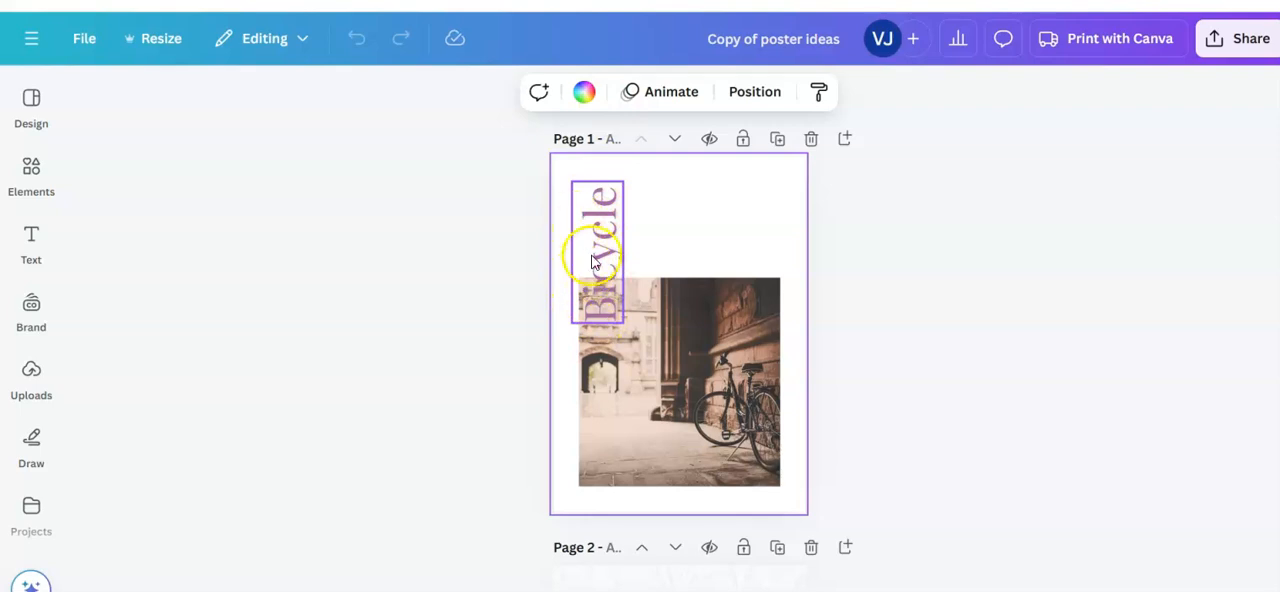
Step: Examine the sample posters in the "Copy of poster ideas" design, starting with the vertical "Bicycle" text on page 1
{"action": "left_click", "coordinate": [594, 262]}
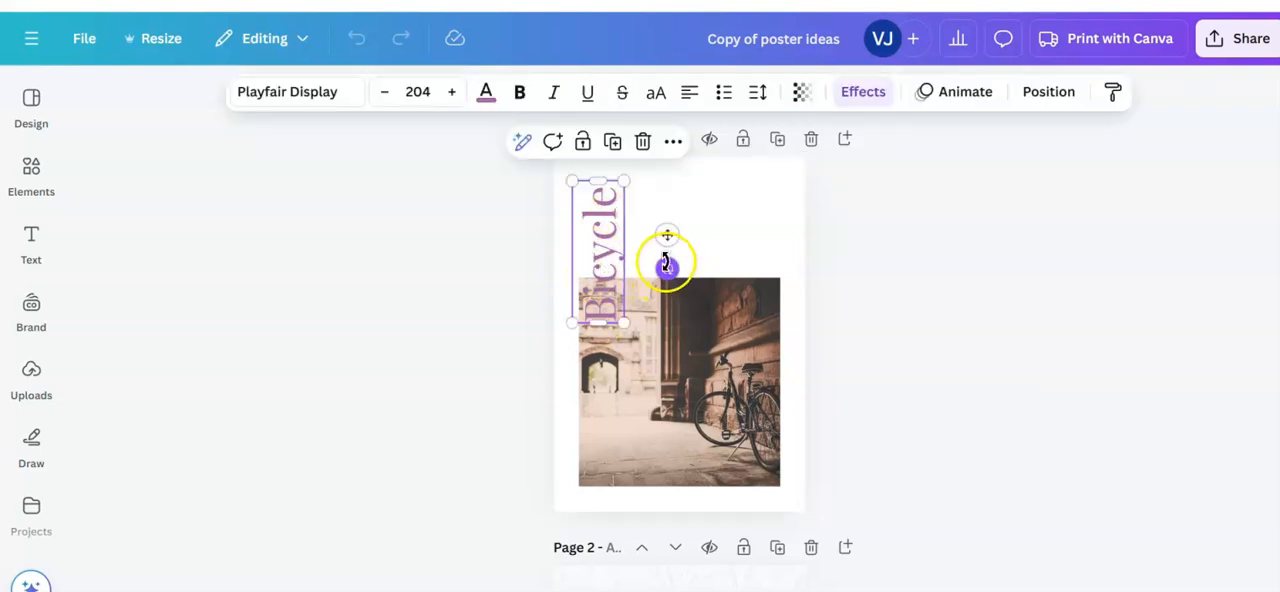
{"action": "left_click", "coordinate": [342, 245]}
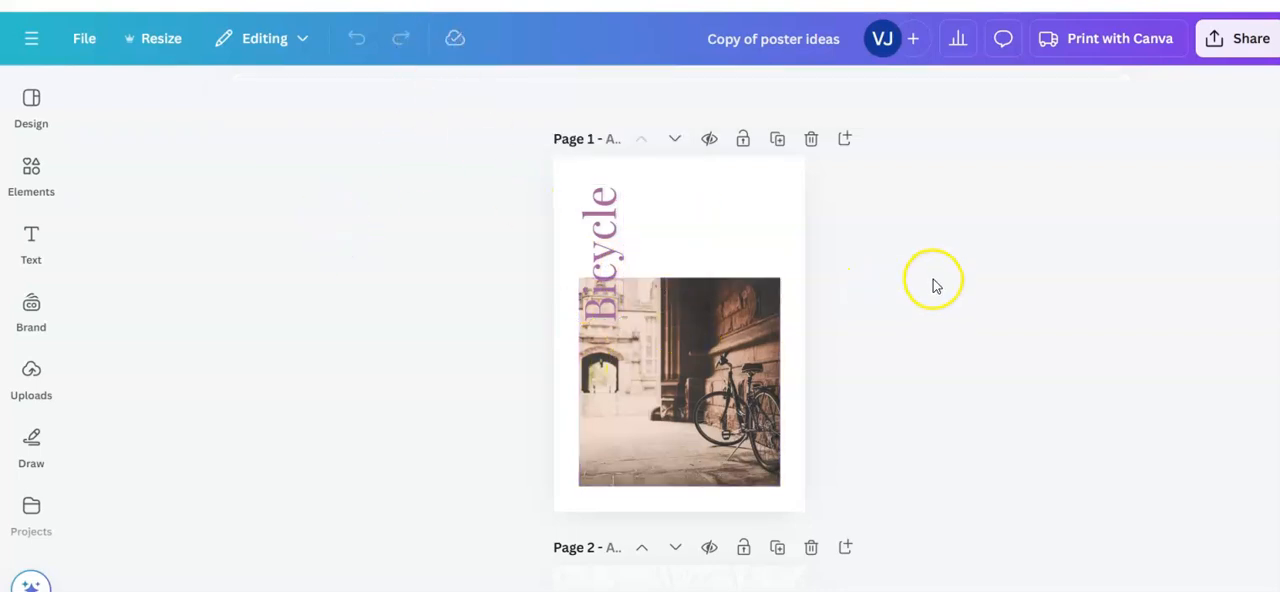
{"action": "scroll", "coordinate": [934, 286], "scroll_direction": "down", "scroll_amount": 3}
{"action": "scroll", "coordinate": [925, 289], "scroll_direction": "down", "scroll_amount": 2}
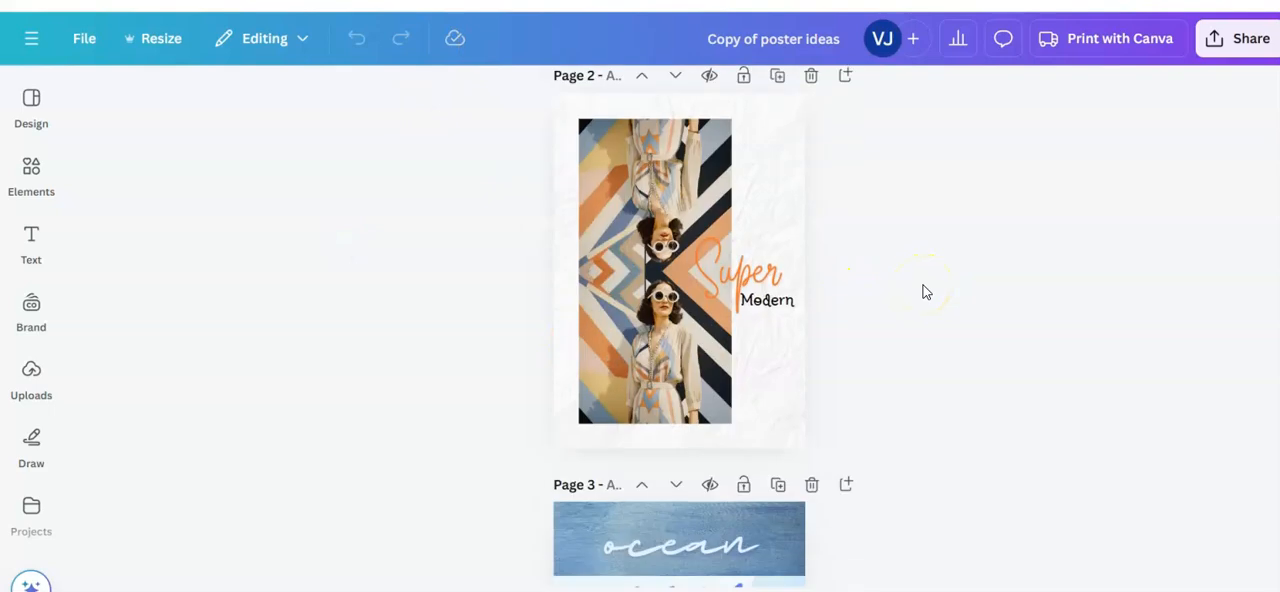
{"action": "left_click", "coordinate": [680, 185]}
{"action": "left_click_drag", "start_coordinate": [680, 185], "coordinate": [670, 388]}
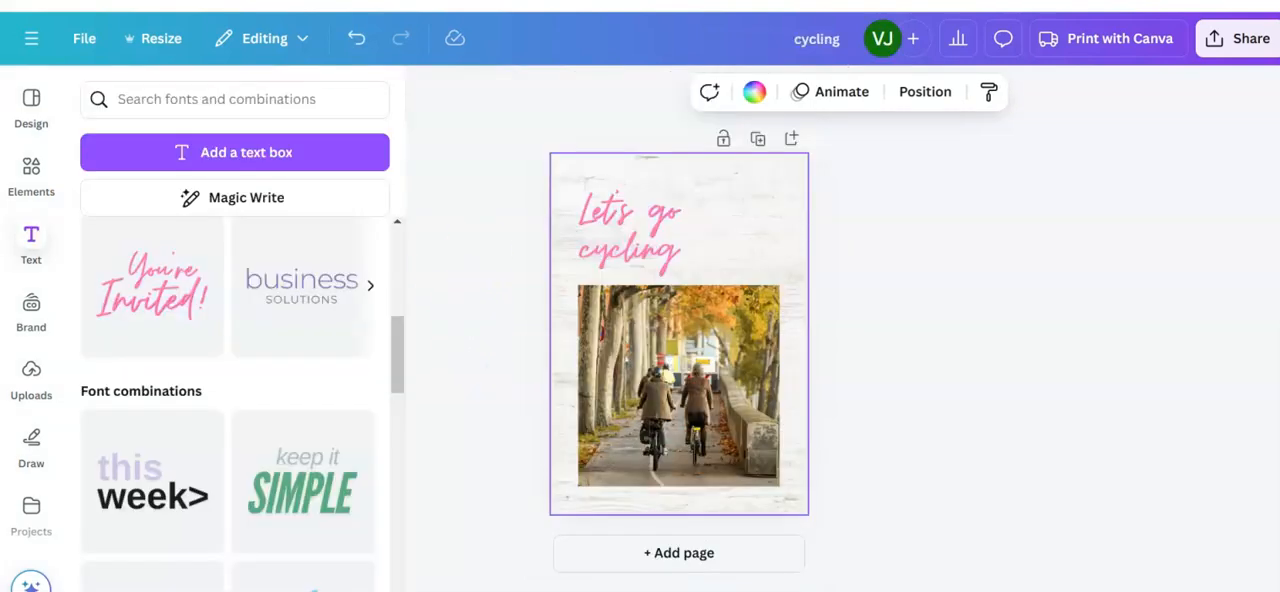
Step: Add a blank second page to the cycling design and search the photos for "art deco model"
{"action": "left_click", "coordinate": [792, 140]}
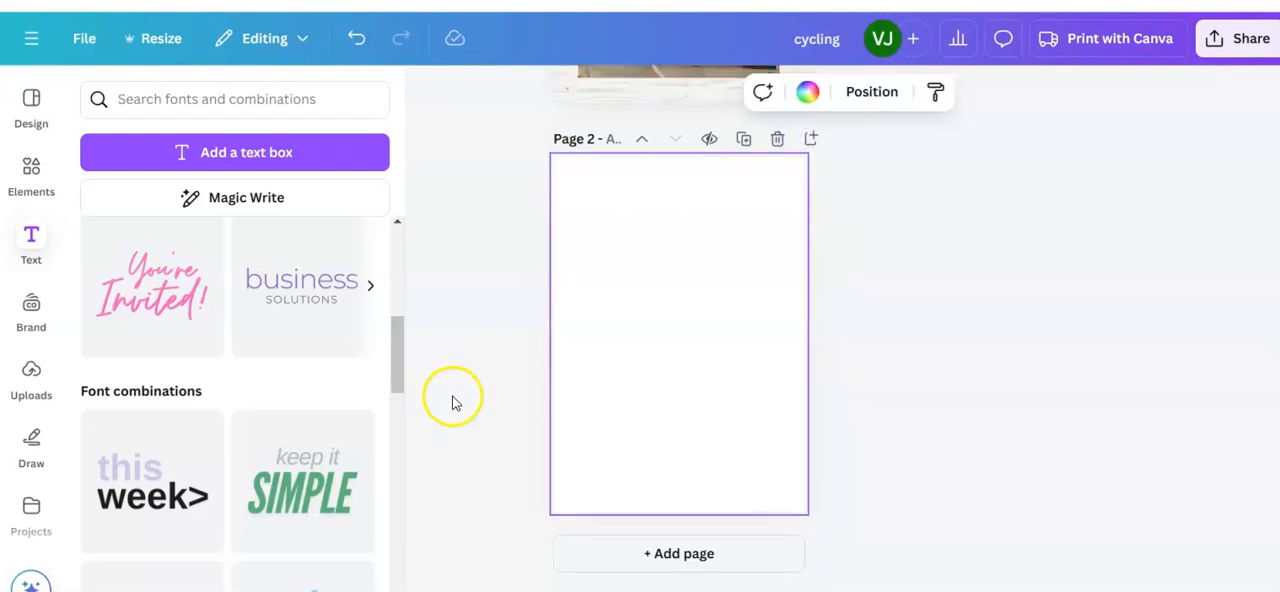
{"action": "left_click", "coordinate": [26, 168]}
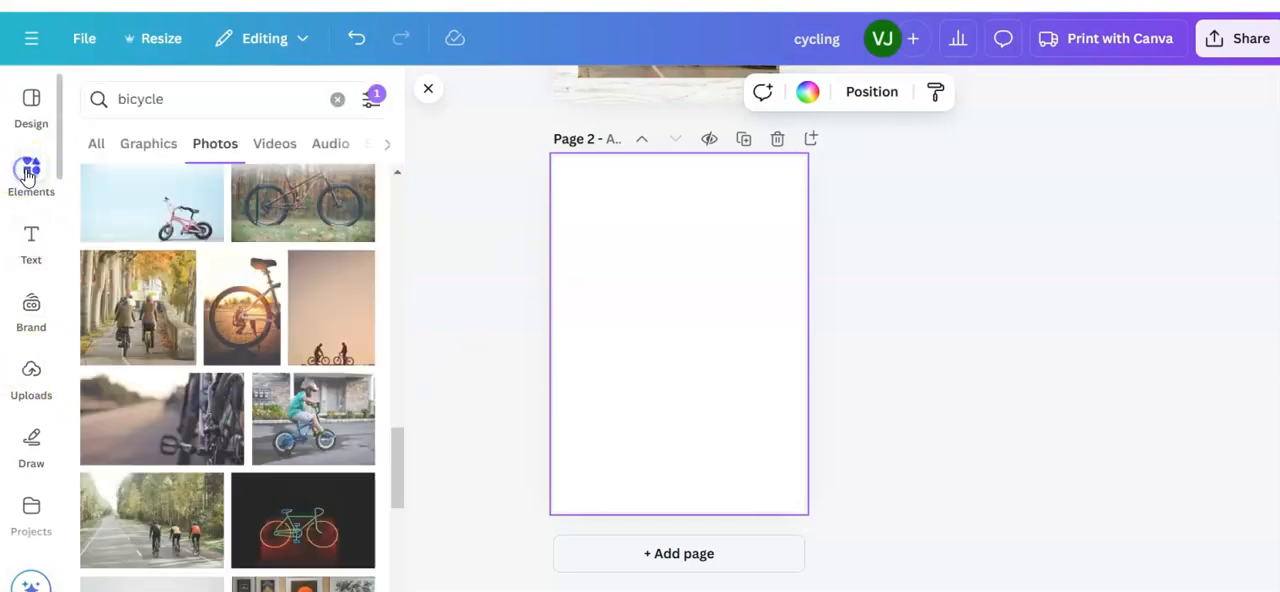
{"action": "left_click", "coordinate": [180, 97]}
{"action": "left_click_drag", "start_coordinate": [156, 98], "coordinate": [117, 101]}
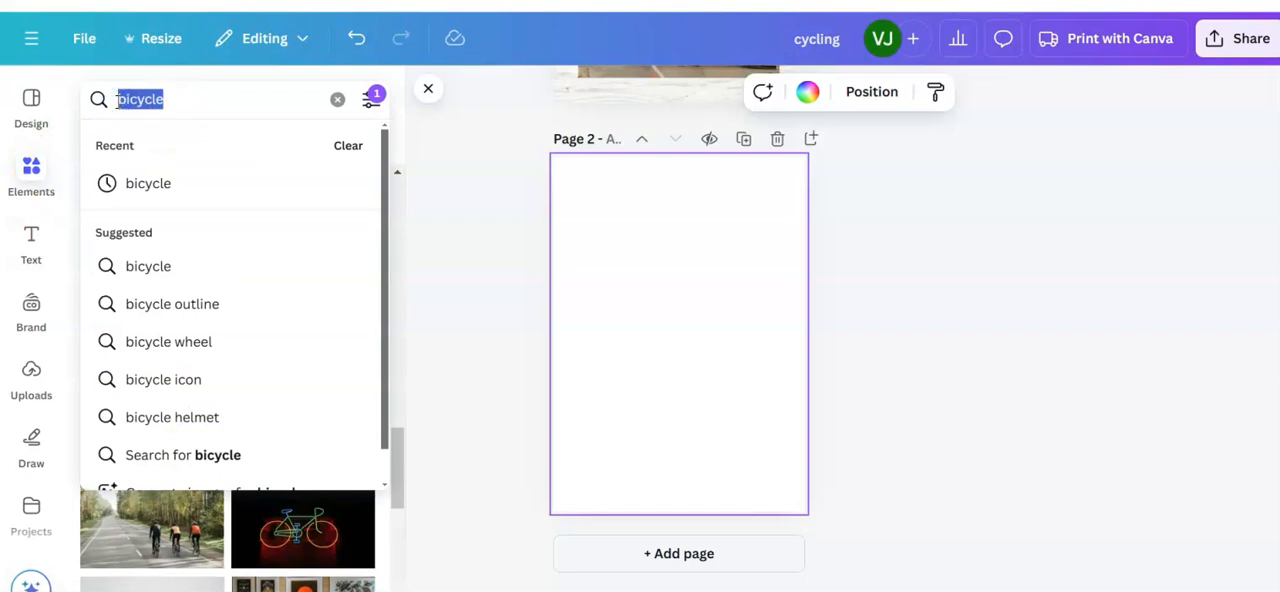
{"action": "type", "text": "art deco"}
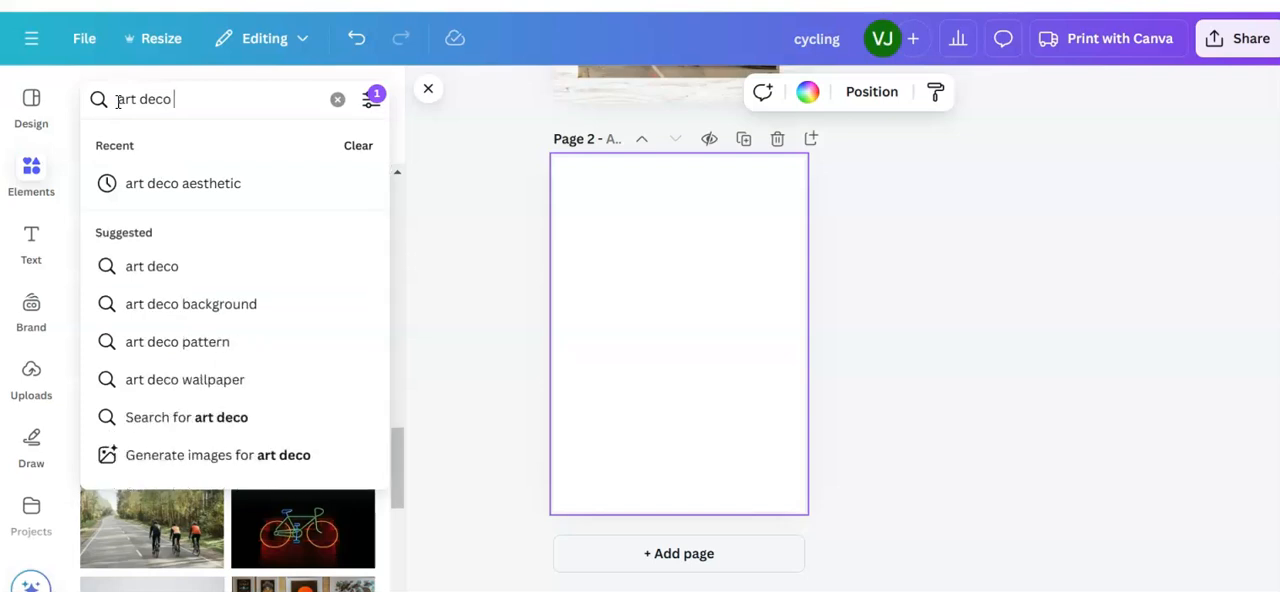
{"action": "type", "text": " model"}
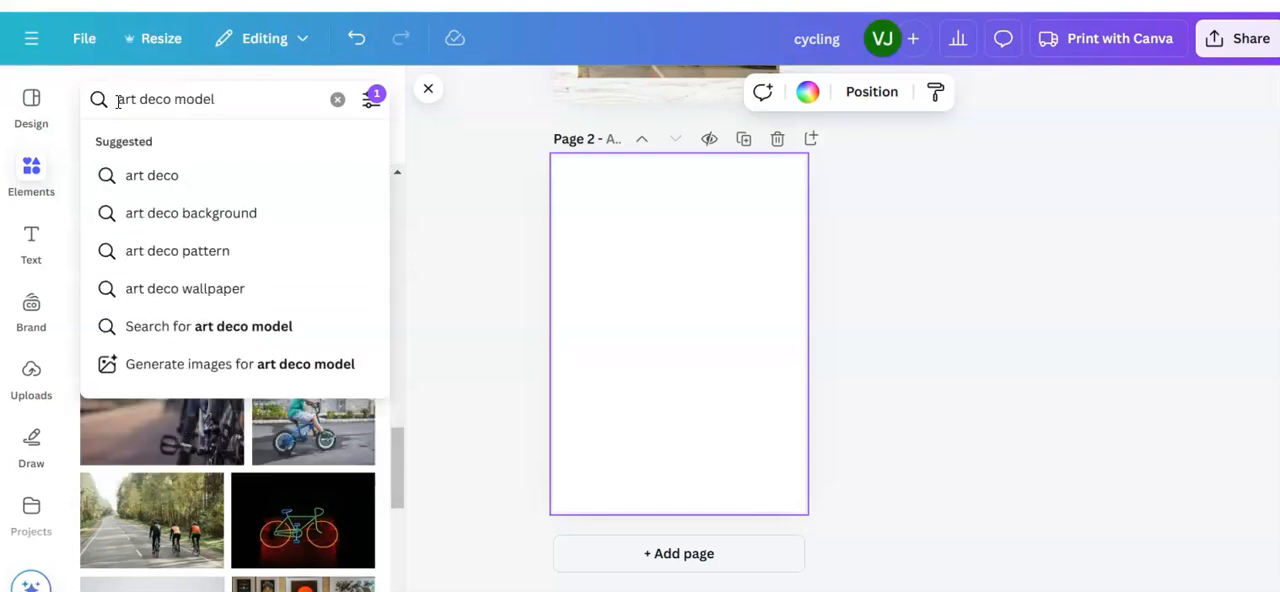
{"action": "key", "text": "Return"}
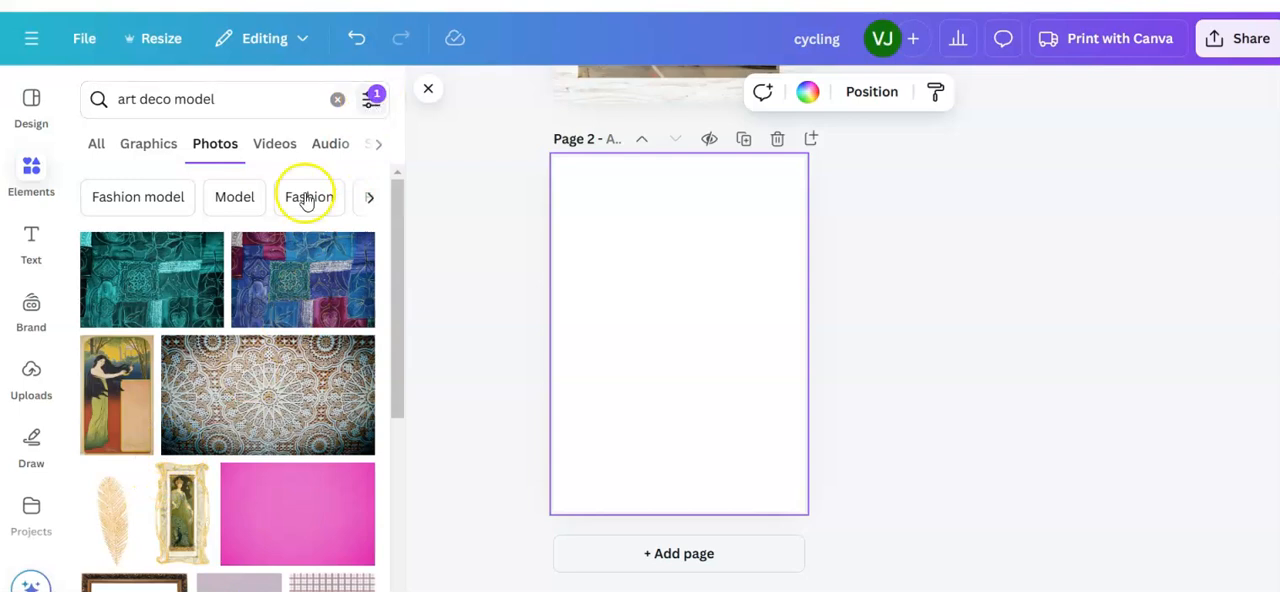
Step: Browse the "art deco model" photo results for a picture that suits page 2
{"action": "scroll", "coordinate": [229, 323], "scroll_direction": "down", "scroll_amount": 2}
{"action": "scroll", "coordinate": [231, 337], "scroll_direction": "down", "scroll_amount": 4}
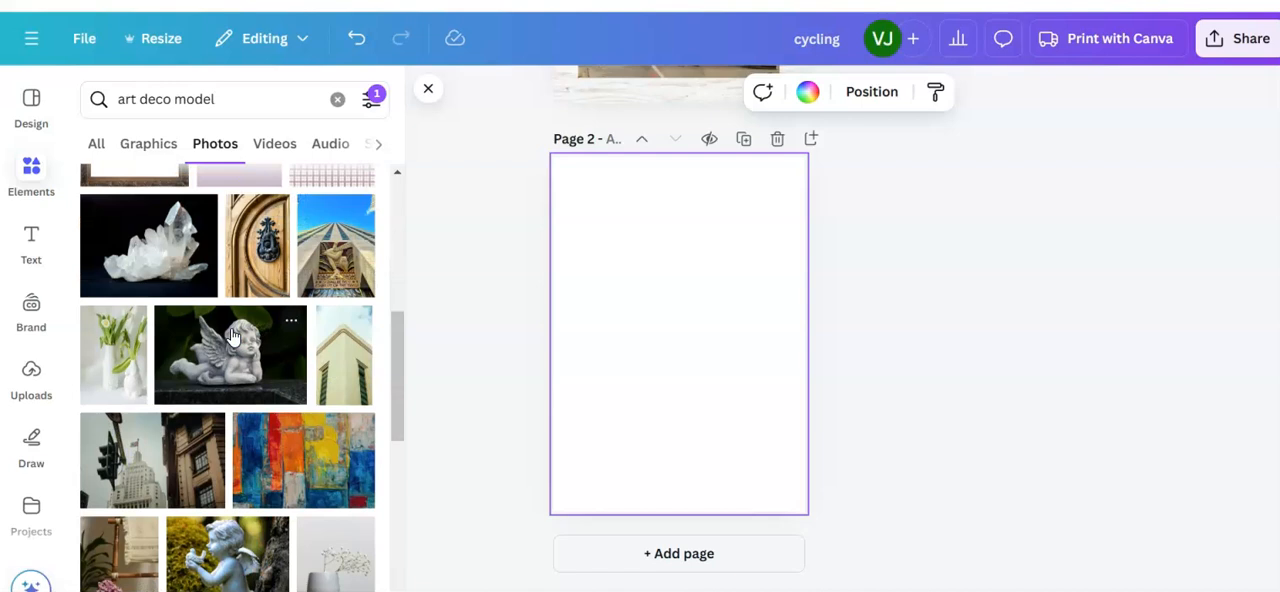
{"action": "scroll", "coordinate": [231, 337], "scroll_direction": "down", "scroll_amount": 8}
{"action": "scroll", "coordinate": [231, 337], "scroll_direction": "down", "scroll_amount": 4}
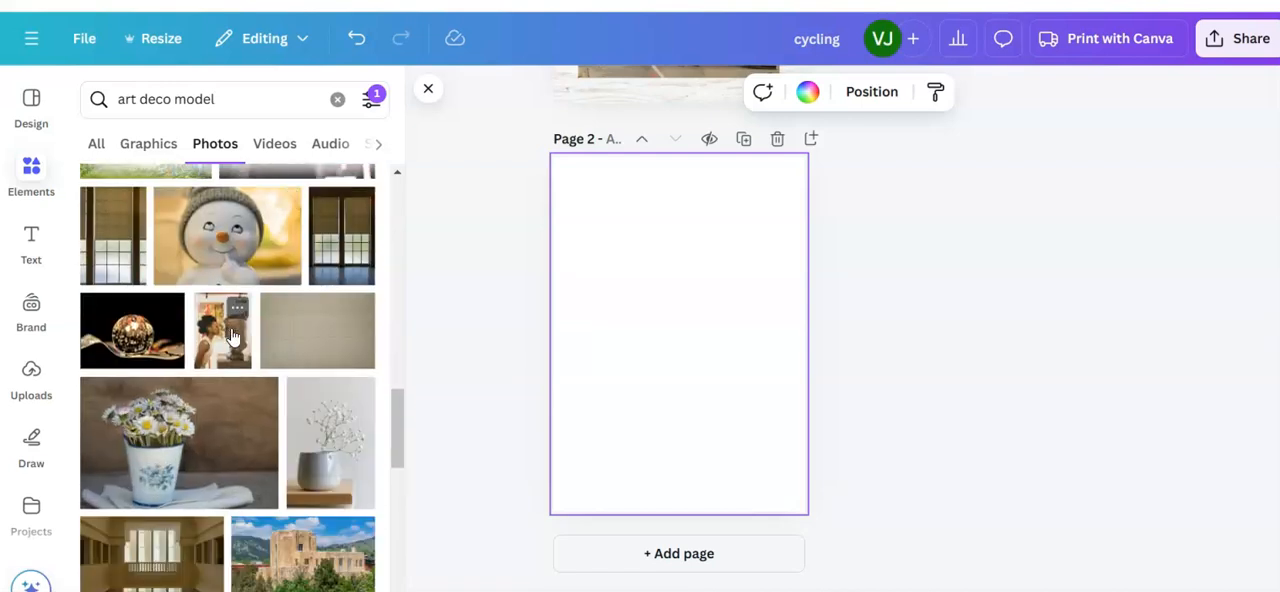
{"action": "scroll", "coordinate": [231, 337], "scroll_direction": "down", "scroll_amount": 4}
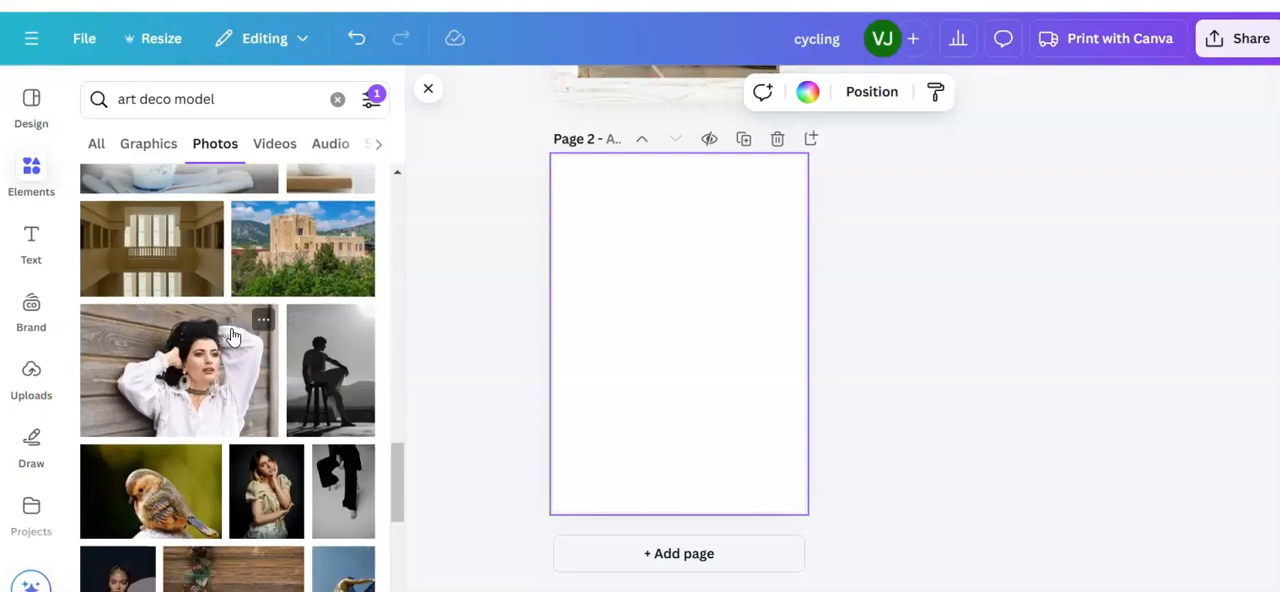
{"action": "scroll", "coordinate": [233, 337], "scroll_direction": "down", "scroll_amount": 2}
{"action": "scroll", "coordinate": [223, 370], "scroll_direction": "up", "scroll_amount": 4}
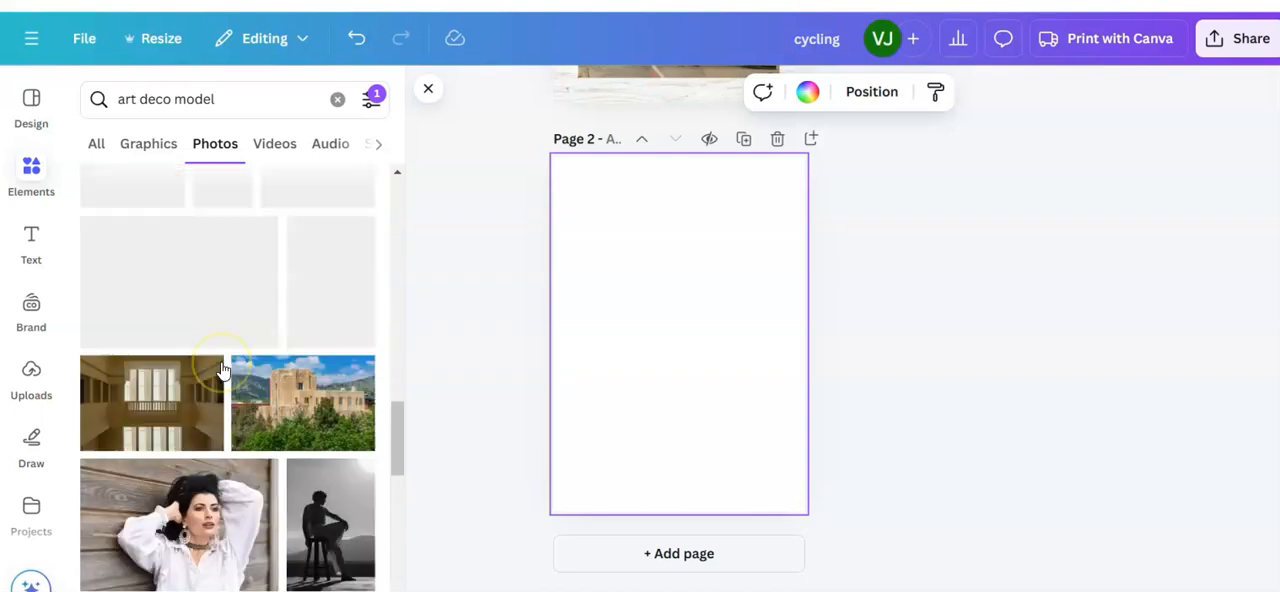
{"action": "scroll", "coordinate": [222, 365], "scroll_direction": "up", "scroll_amount": 3}
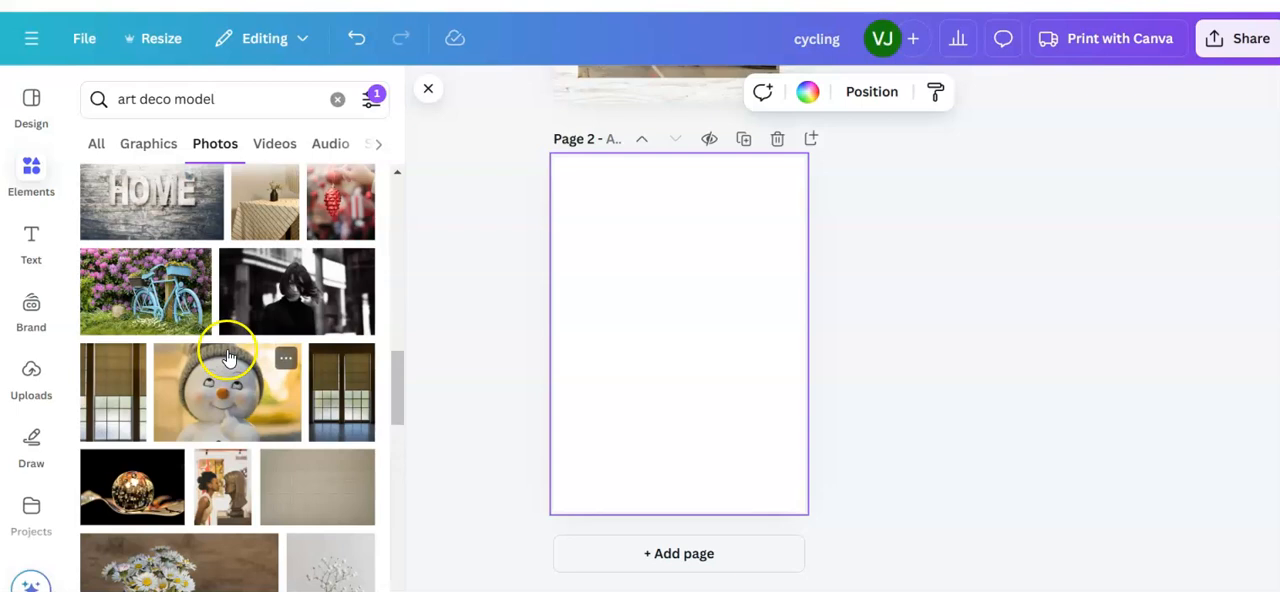
{"action": "scroll", "coordinate": [228, 357], "scroll_direction": "up", "scroll_amount": 2}
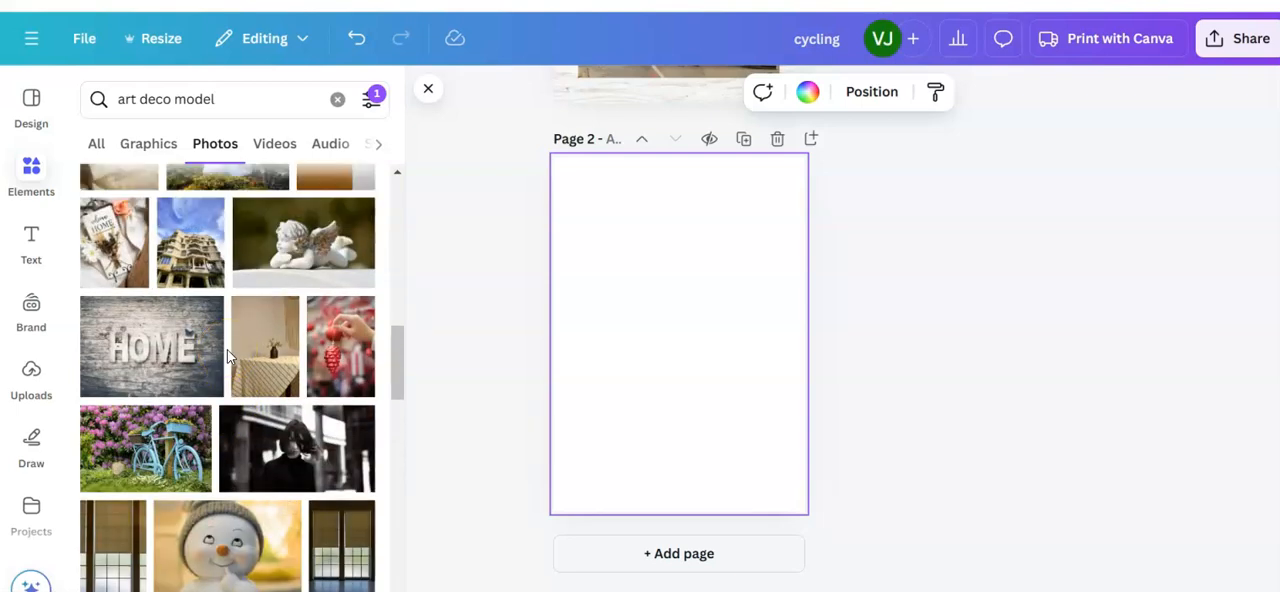
{"action": "left_click", "coordinate": [212, 387]}
{"action": "scroll", "coordinate": [205, 375], "scroll_direction": "up", "scroll_amount": 3}
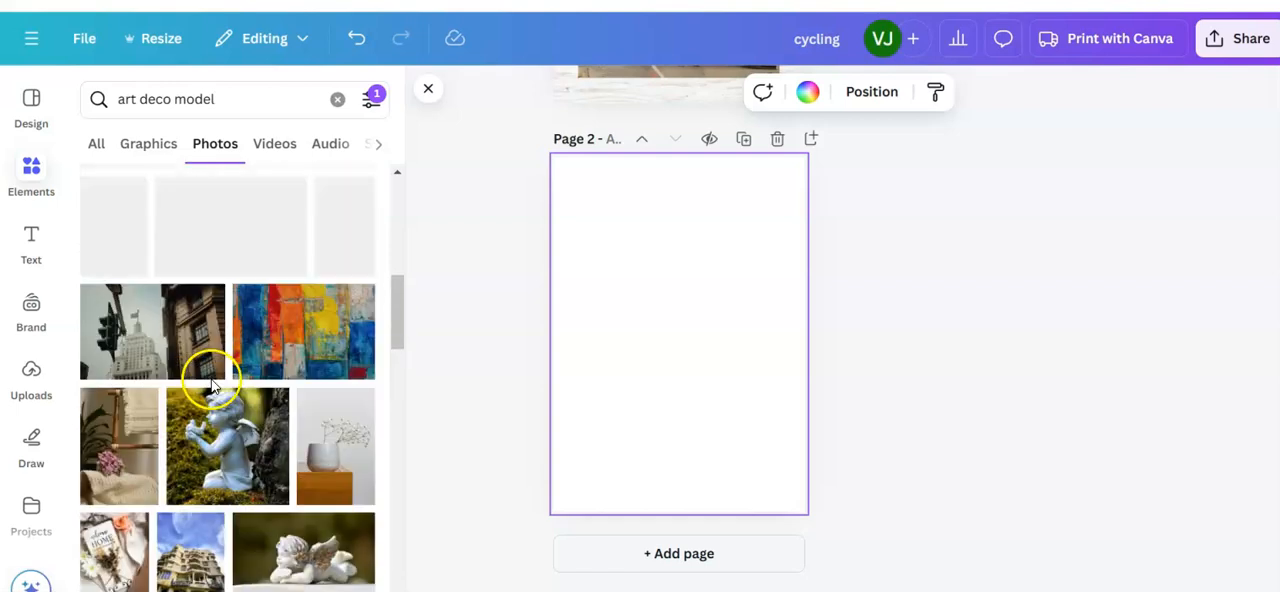
{"action": "scroll", "coordinate": [205, 378], "scroll_direction": "up", "scroll_amount": 2}
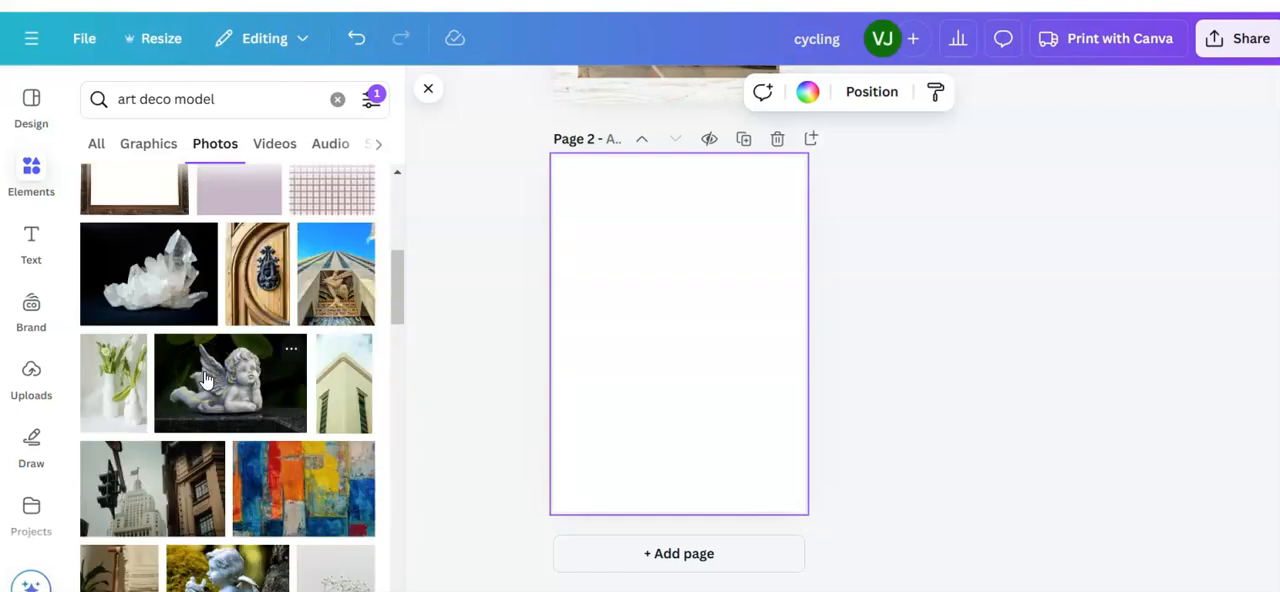
{"action": "scroll", "coordinate": [205, 378], "scroll_direction": "up", "scroll_amount": 4}
{"action": "scroll", "coordinate": [205, 378], "scroll_direction": "down", "scroll_amount": 2}
Step: Add the gold-framed picture of the woman with a peacock to page 2 and check its licence details
{"action": "left_click", "coordinate": [180, 266]}
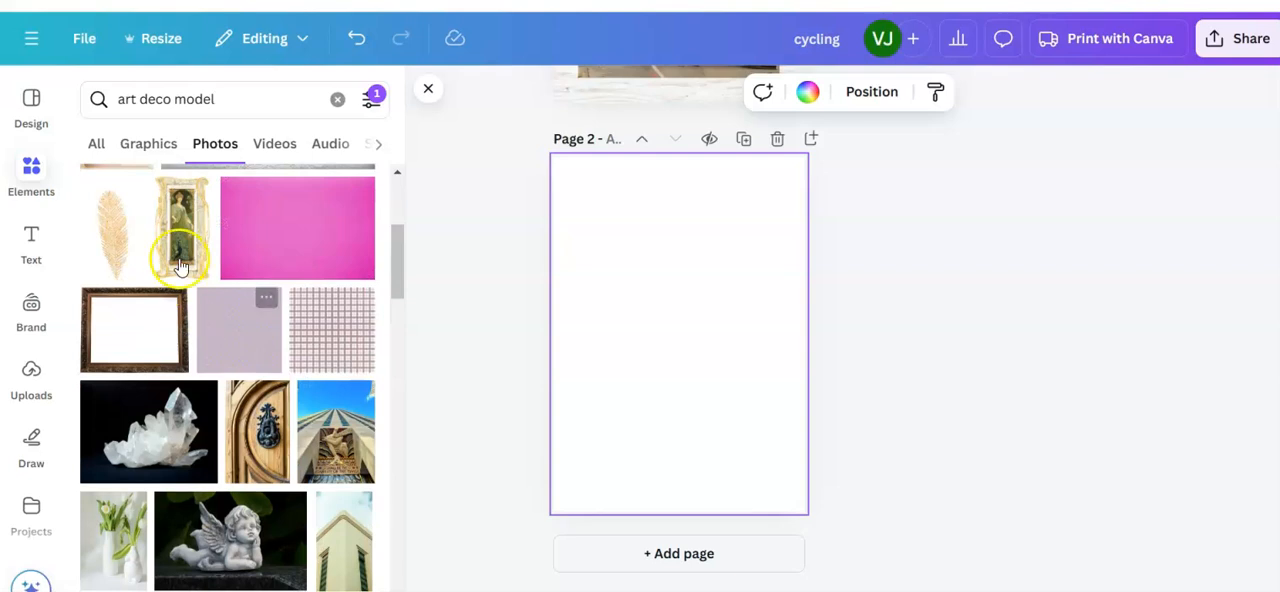
{"action": "left_click", "coordinate": [180, 220]}
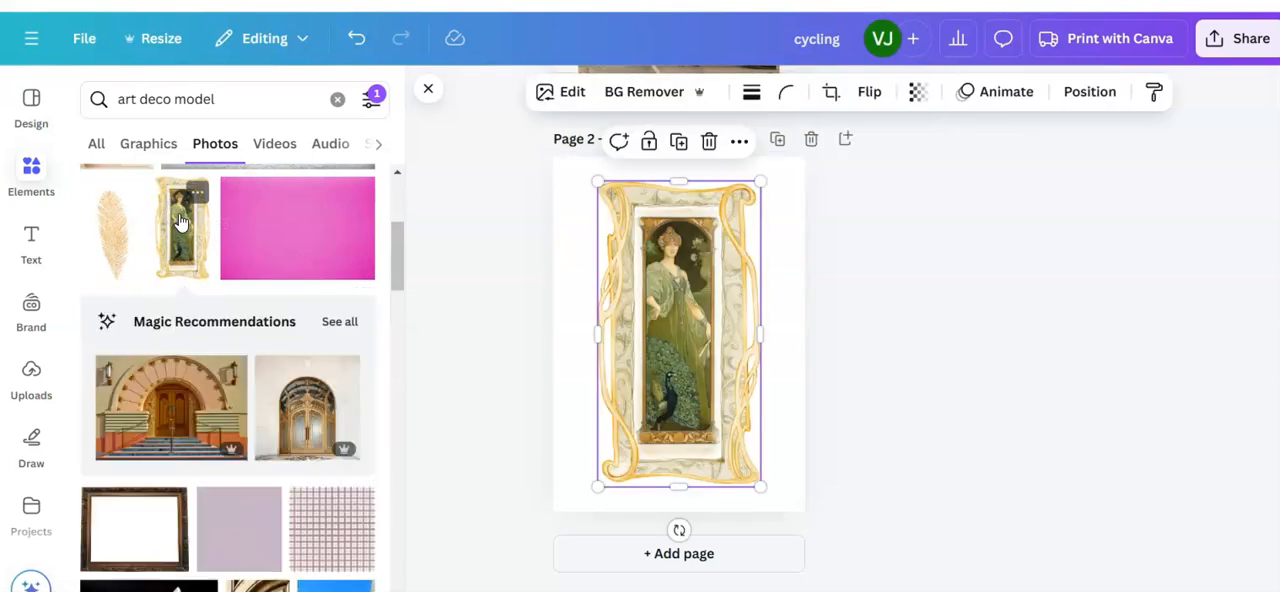
{"action": "left_click", "coordinate": [199, 192]}
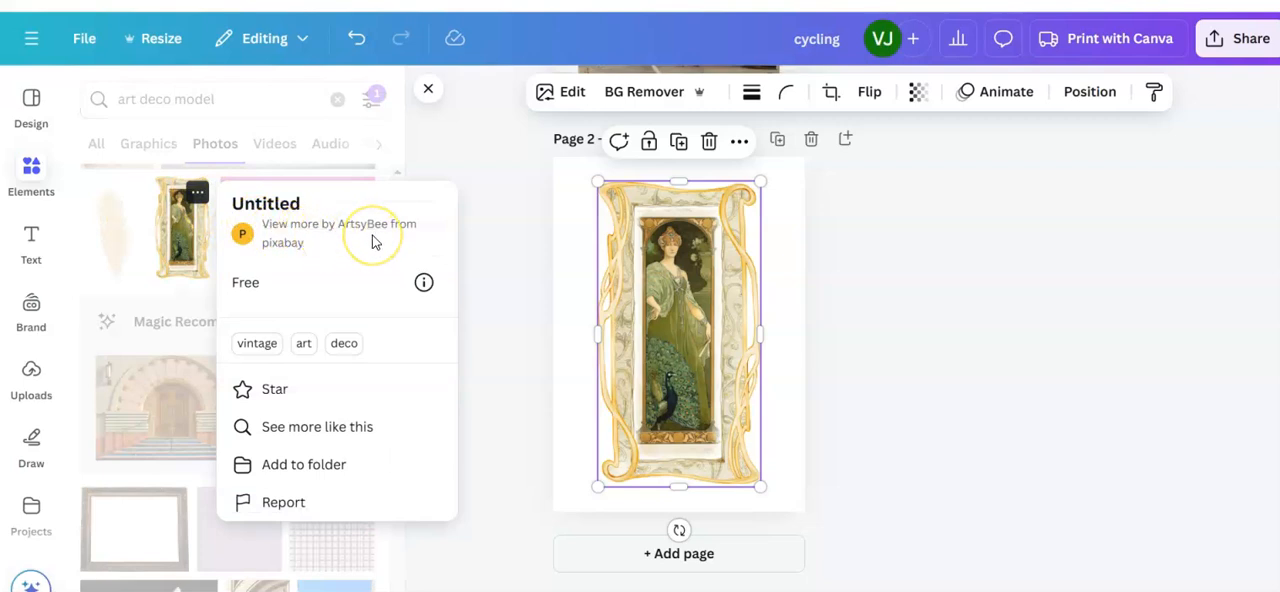
{"action": "left_click", "coordinate": [424, 282]}
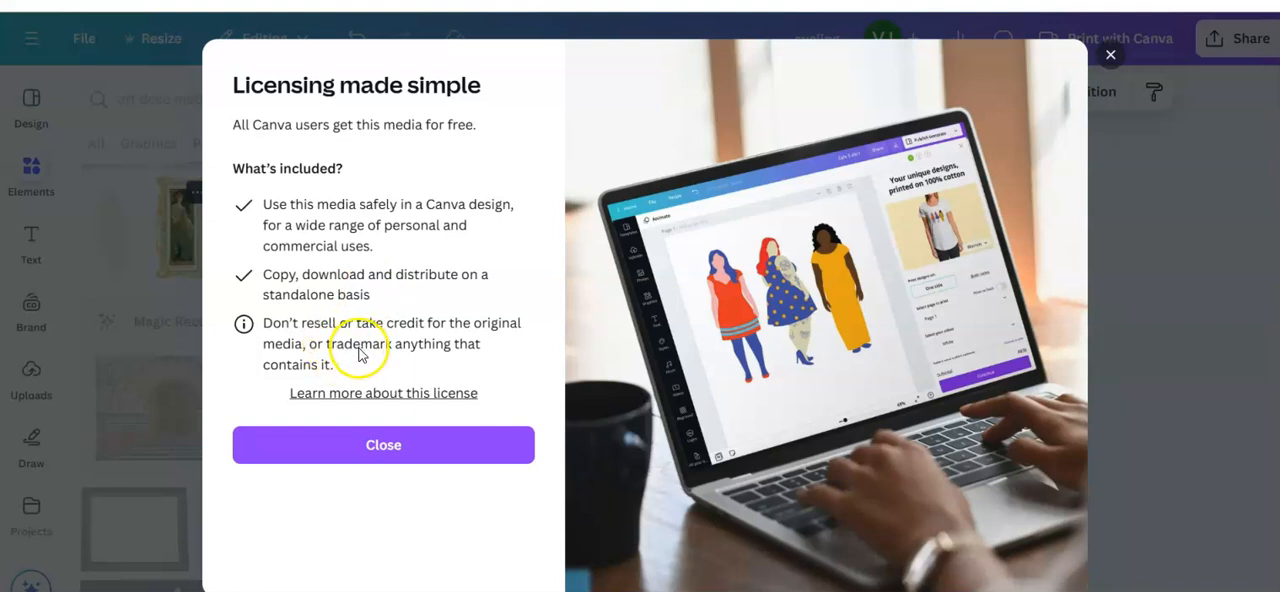
{"action": "left_click", "coordinate": [1109, 54]}
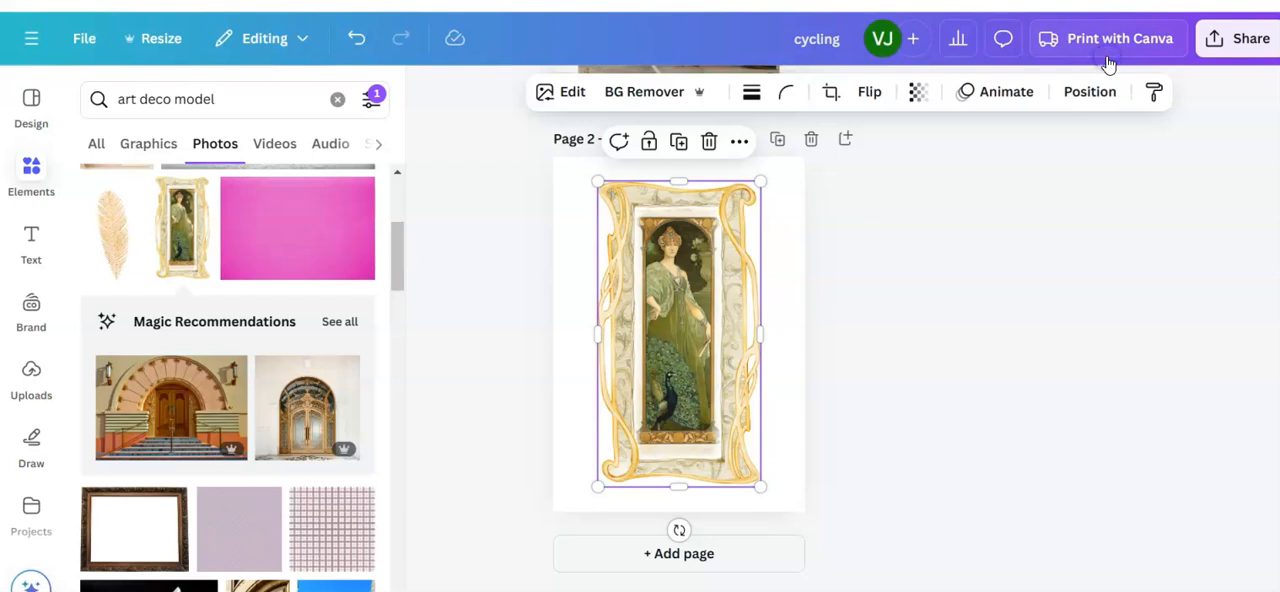
Step: Shrink the framed picture and place it in the lower-left part of page 2, against the page margins
{"action": "left_click_drag", "start_coordinate": [763, 181], "coordinate": [721, 271]}
{"action": "left_click_drag", "start_coordinate": [663, 405], "coordinate": [649, 395]}
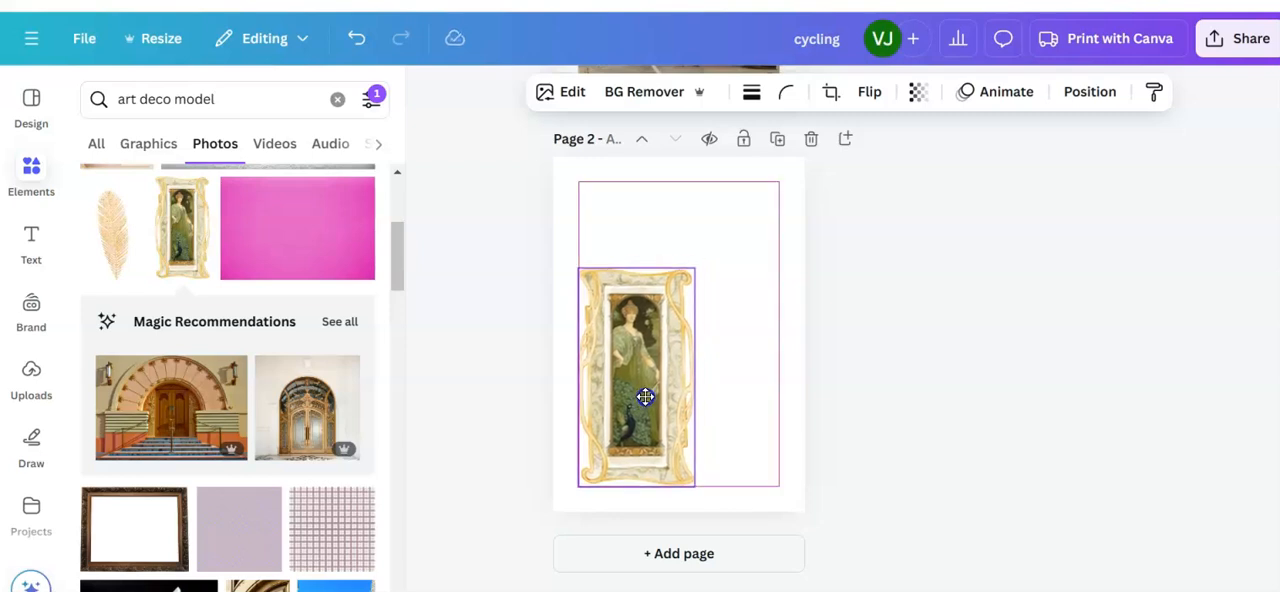
{"action": "left_click_drag", "start_coordinate": [645, 403], "coordinate": [645, 403]}
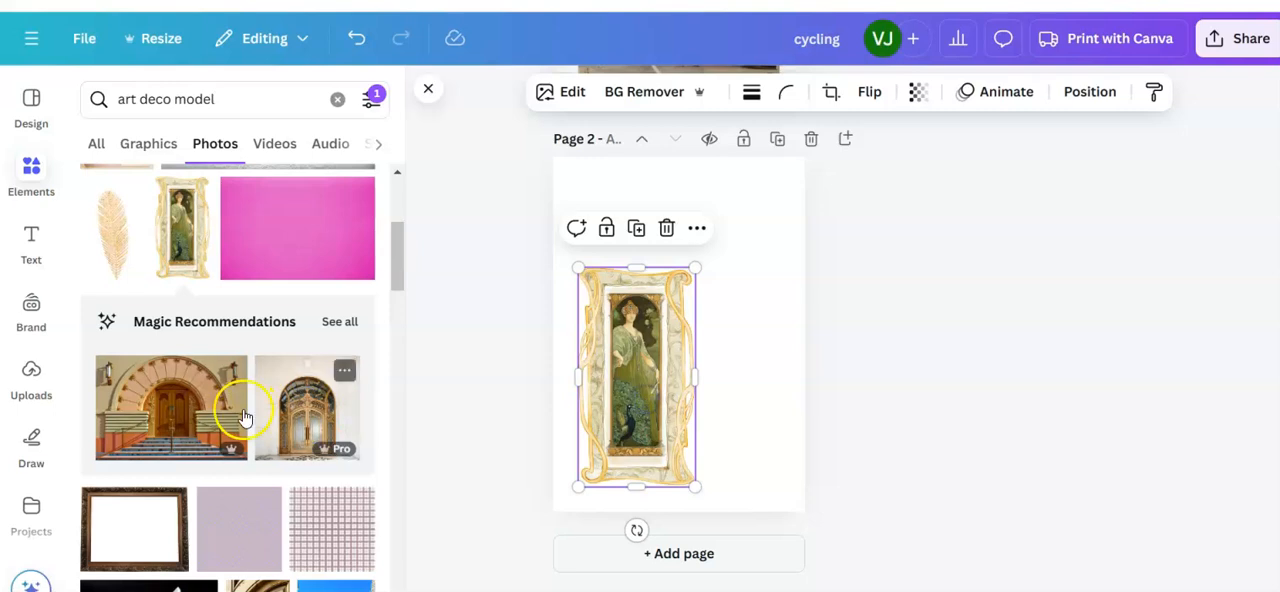
Step: Search the photos for "art deco aesthetic"
{"action": "scroll", "coordinate": [214, 386], "scroll_direction": "down", "scroll_amount": 3}
{"action": "scroll", "coordinate": [225, 400], "scroll_direction": "up", "scroll_amount": 6}
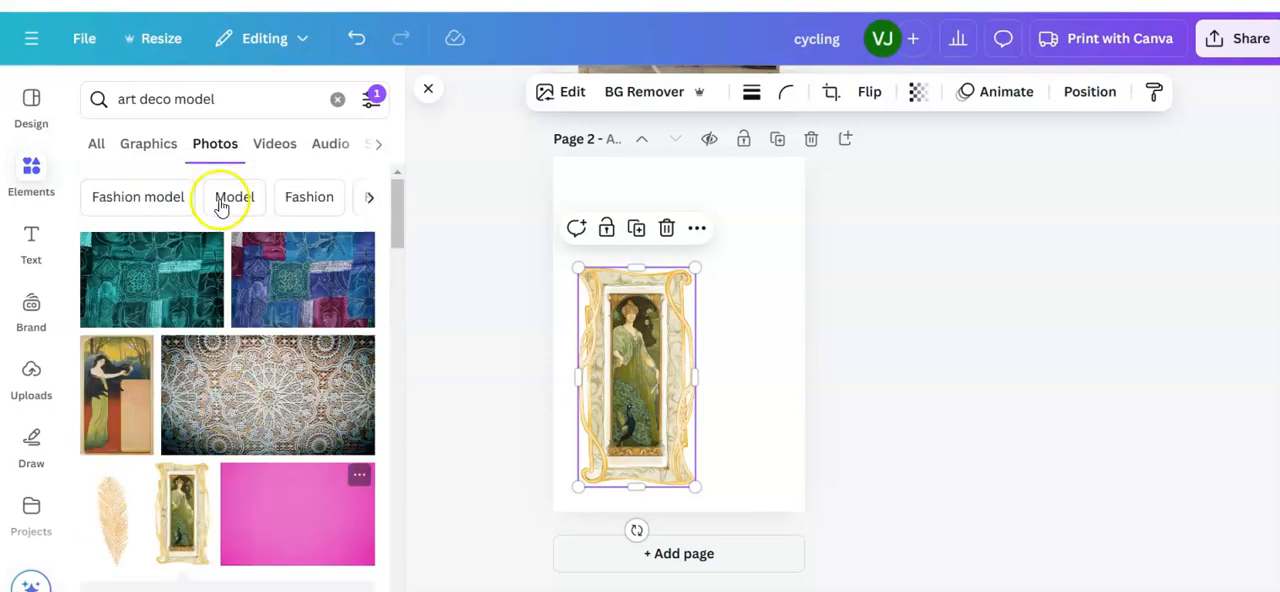
{"action": "left_click", "coordinate": [229, 99]}
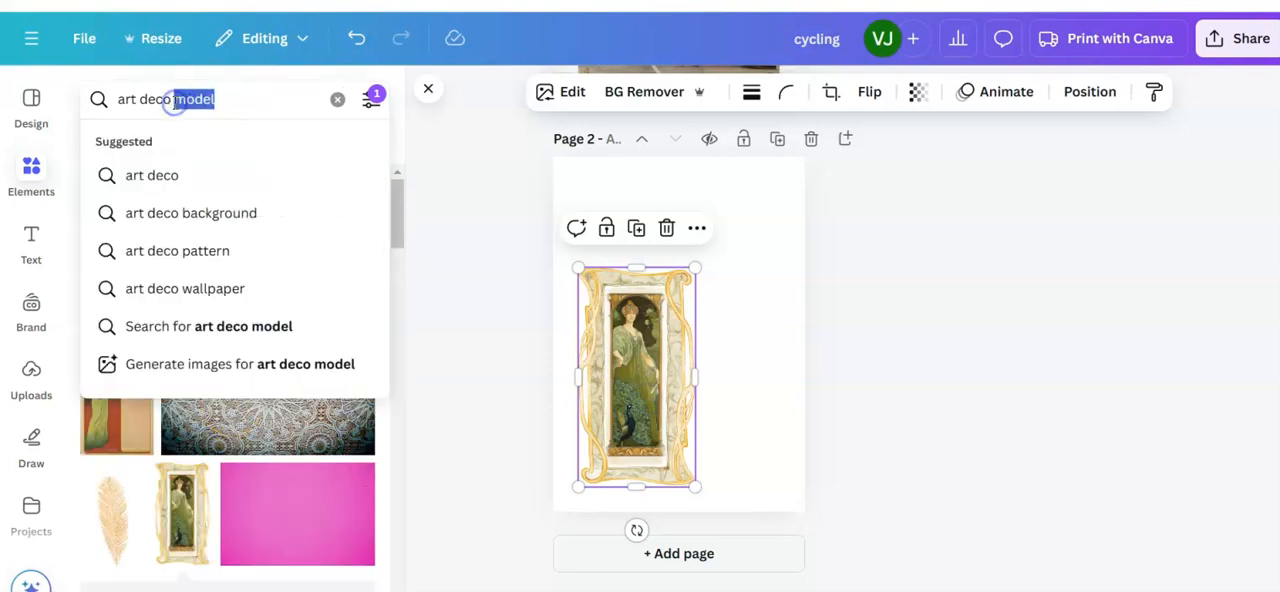
{"action": "type", "text": "aes"}
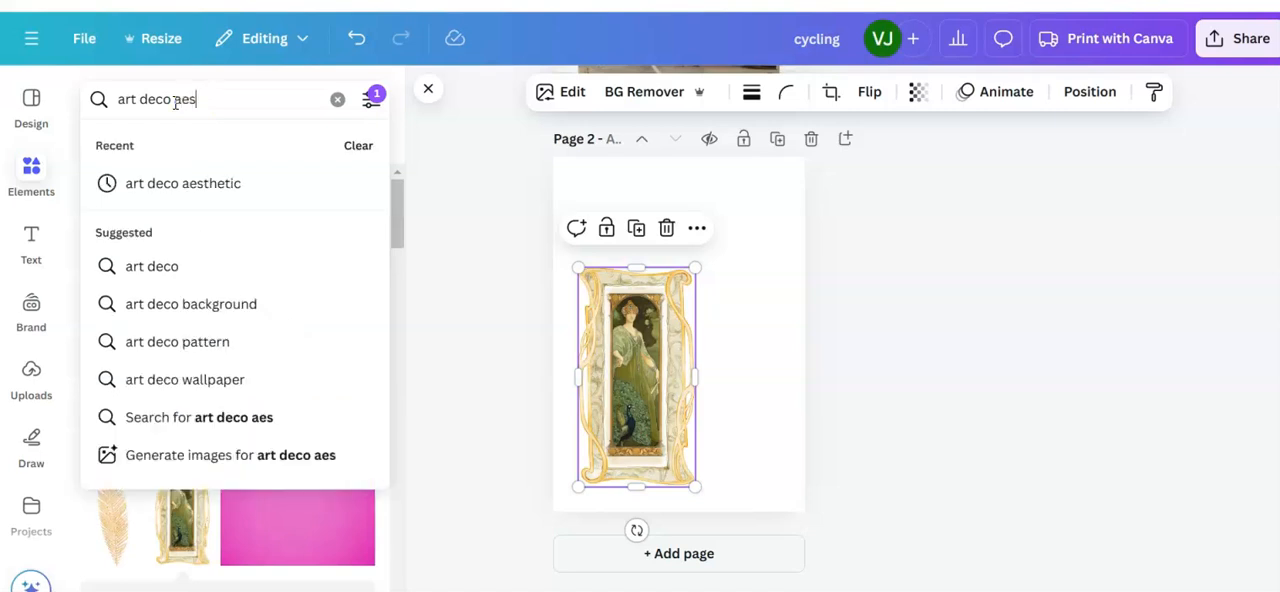
{"action": "type", "text": "t"}
{"action": "type", "text": "hetic"}
{"action": "key", "text": "Return"}
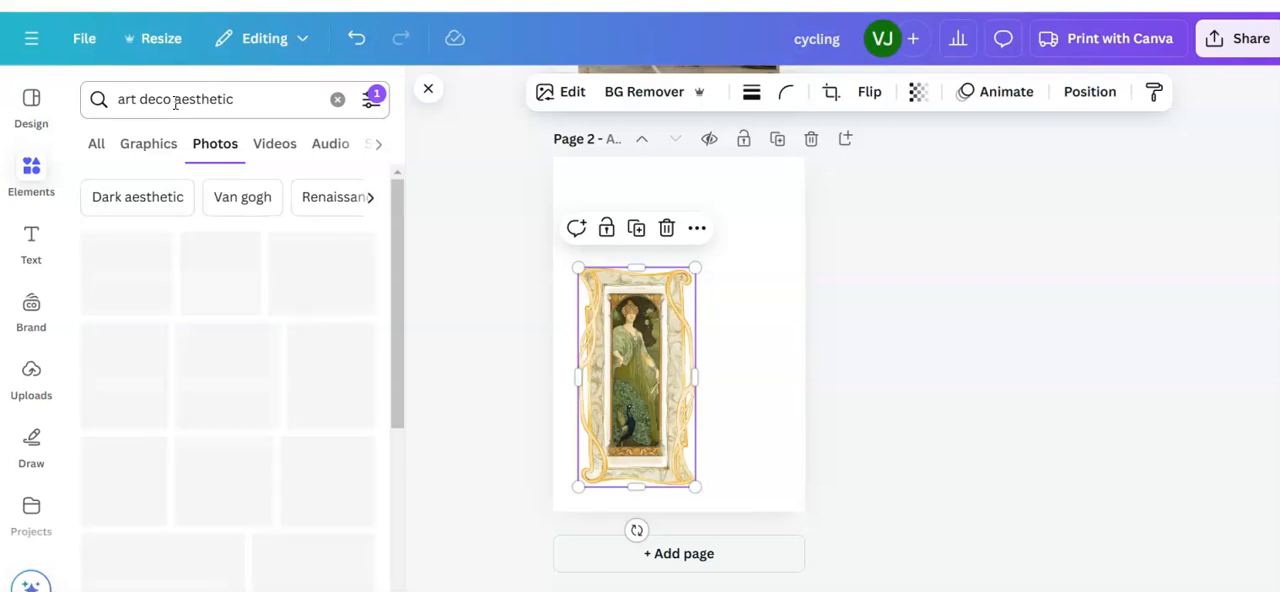
Step: Add the golden feather photo to page 2, move it to the right of the framed picture and shrink it
{"action": "scroll", "coordinate": [252, 430], "scroll_direction": "down", "scroll_amount": 2}
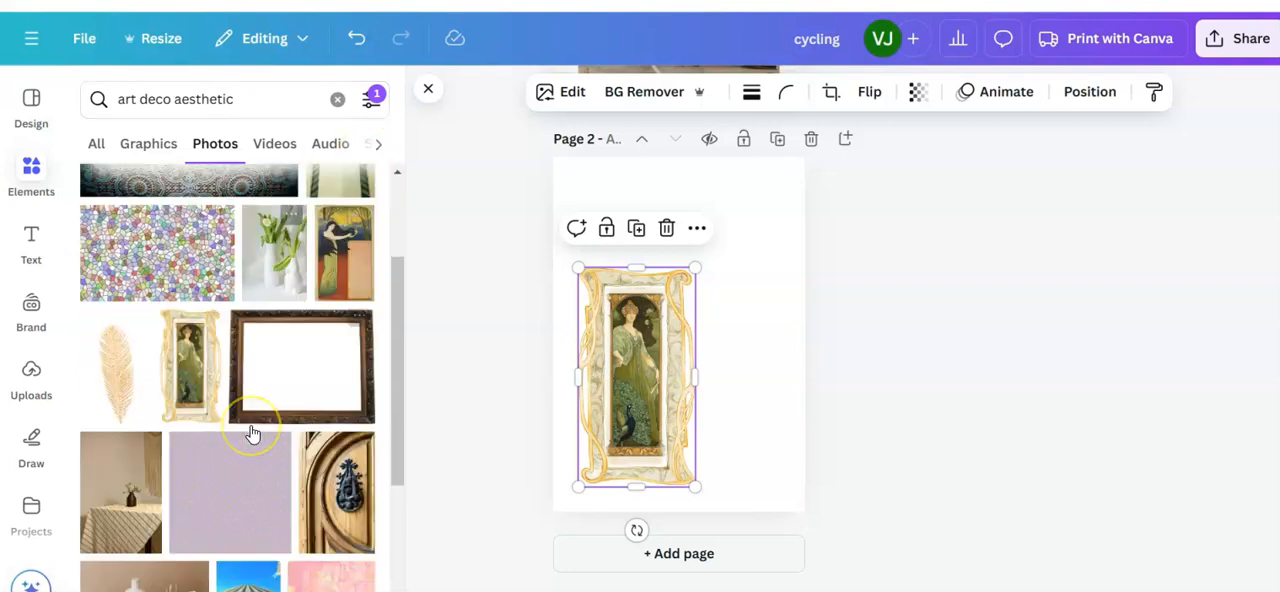
{"action": "mouse_move", "coordinate": [118, 368]}
{"action": "left_click", "coordinate": [131, 345]}
{"action": "left_click_drag", "start_coordinate": [672, 368], "coordinate": [731, 334]}
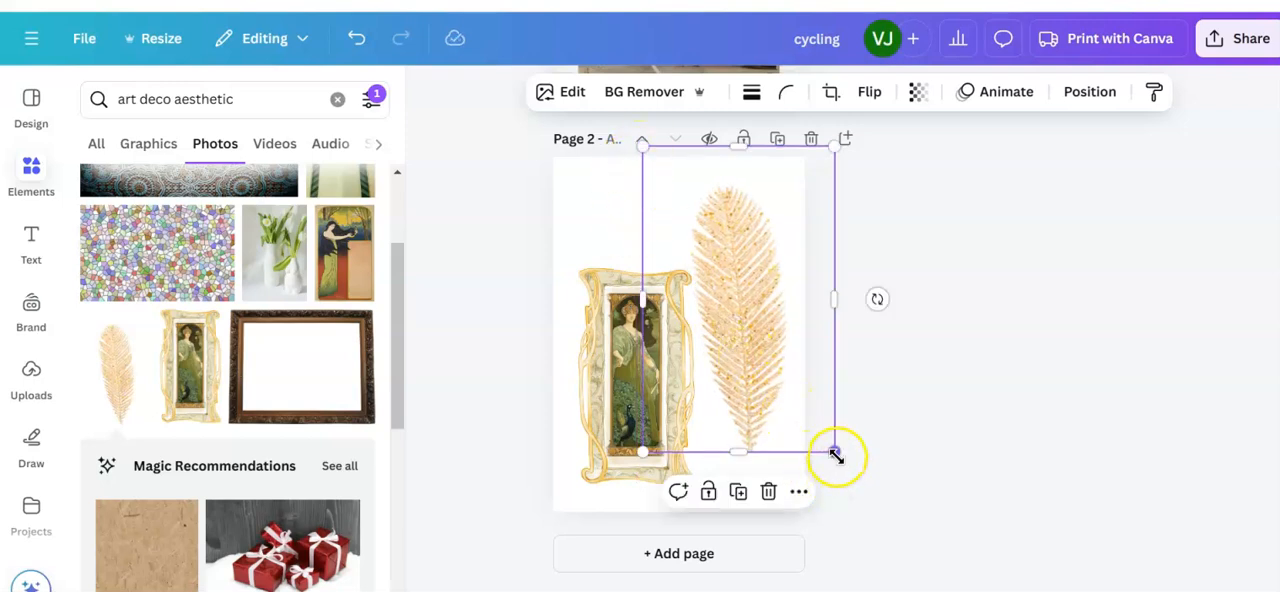
{"action": "left_click_drag", "start_coordinate": [831, 449], "coordinate": [767, 387]}
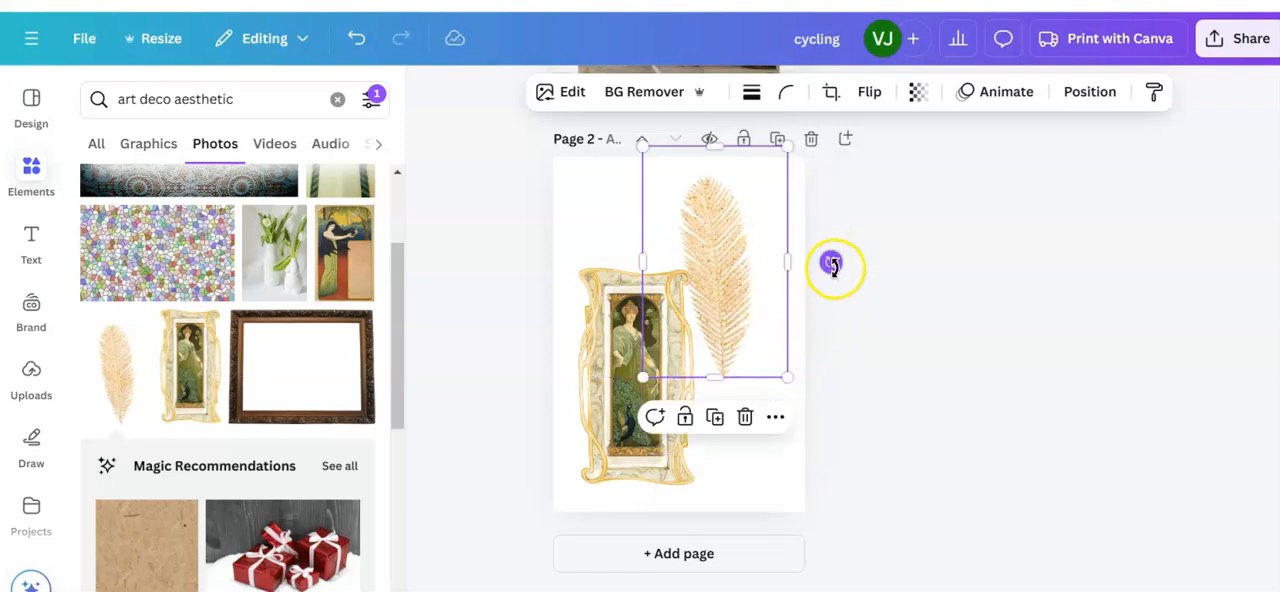
Step: Rotate the feather to 27°, shrink it further and set its base against the frame's right edge
{"action": "left_click_drag", "start_coordinate": [829, 263], "coordinate": [814, 315]}
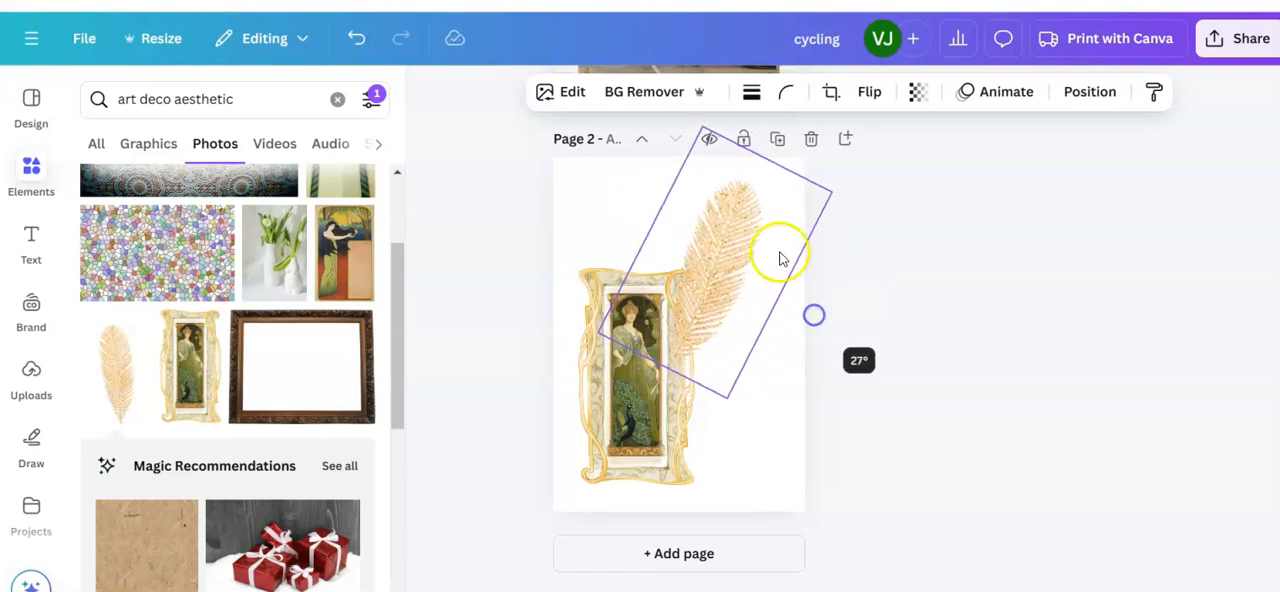
{"action": "left_click_drag", "start_coordinate": [703, 126], "coordinate": [706, 207]}
{"action": "left_click_drag", "start_coordinate": [729, 294], "coordinate": [726, 311]}
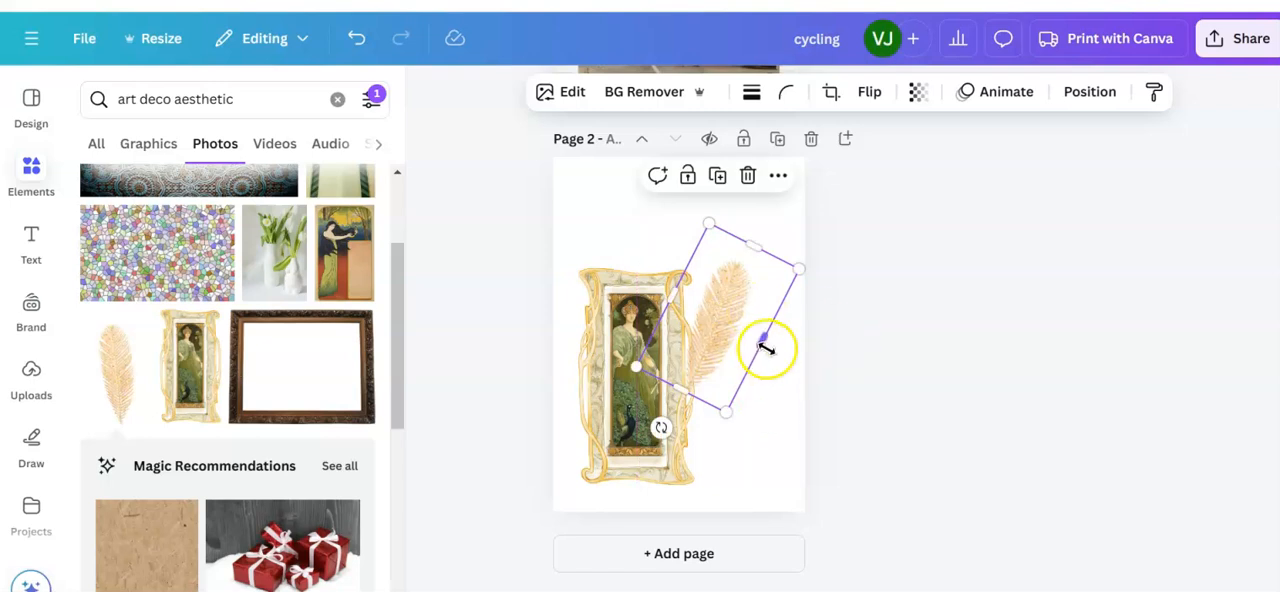
{"action": "left_click", "coordinate": [764, 432]}
Step: Paste a copy of the feather onto page 2, rotate it further clockwise and fan it out below the first feather
{"action": "left_click", "coordinate": [719, 334]}
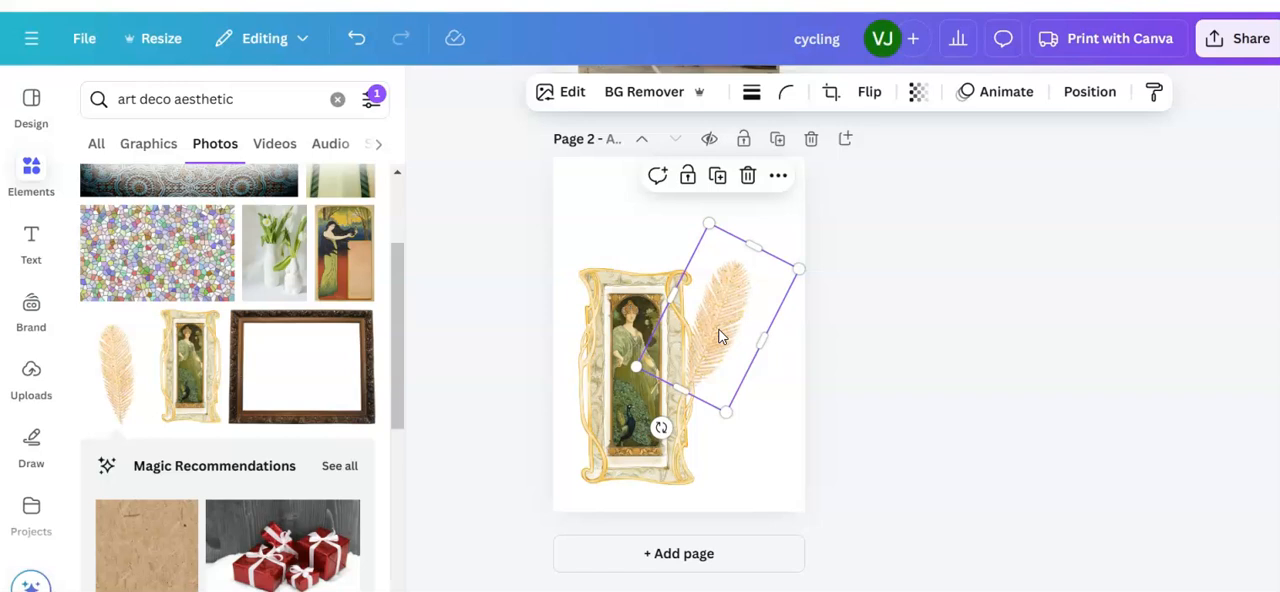
{"action": "right_click", "coordinate": [719, 334]}
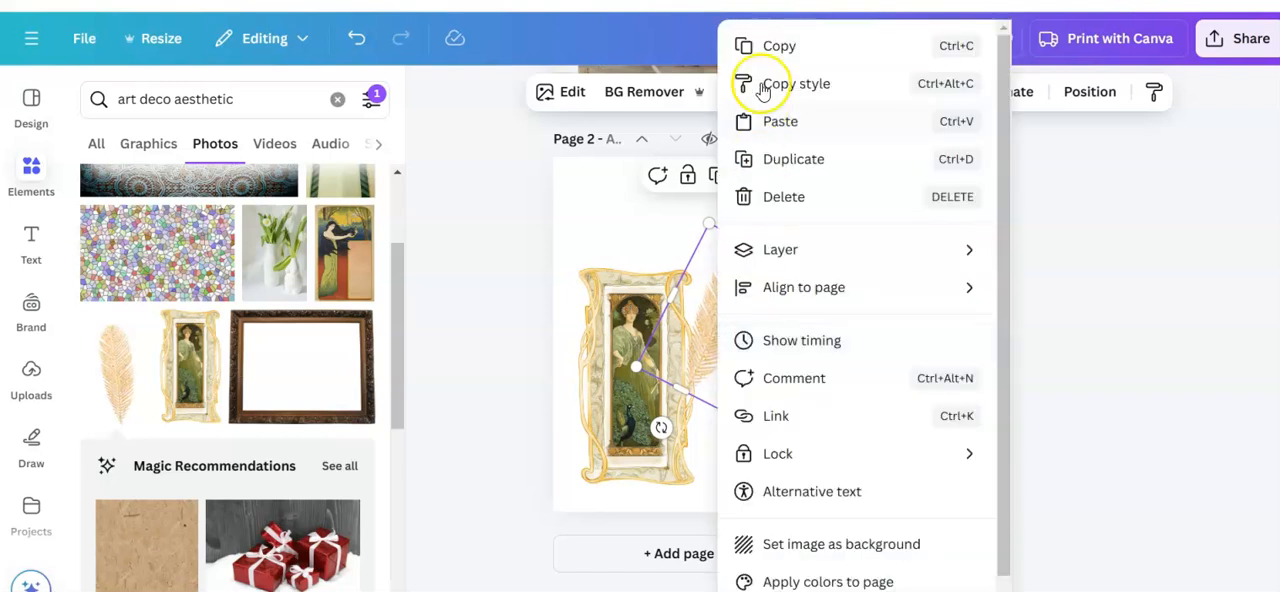
{"action": "left_click", "coordinate": [752, 46]}
{"action": "right_click", "coordinate": [760, 424]}
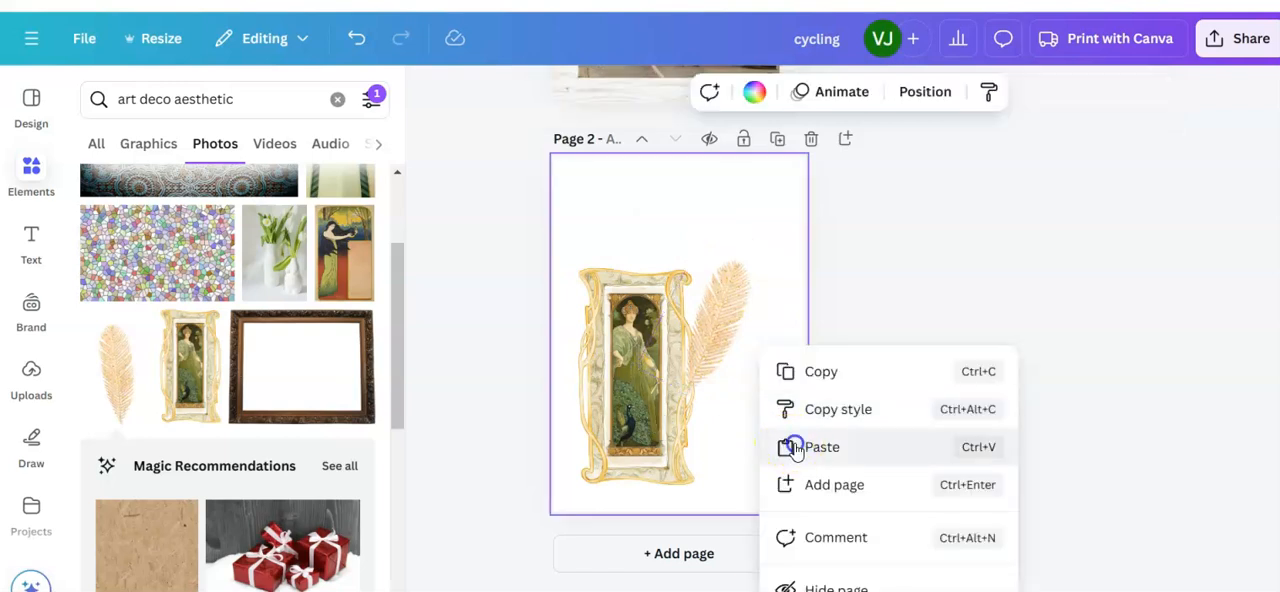
{"action": "left_click", "coordinate": [783, 447]}
{"action": "left_click_drag", "start_coordinate": [757, 342], "coordinate": [743, 409]}
{"action": "left_click_drag", "start_coordinate": [655, 512], "coordinate": [754, 418]}
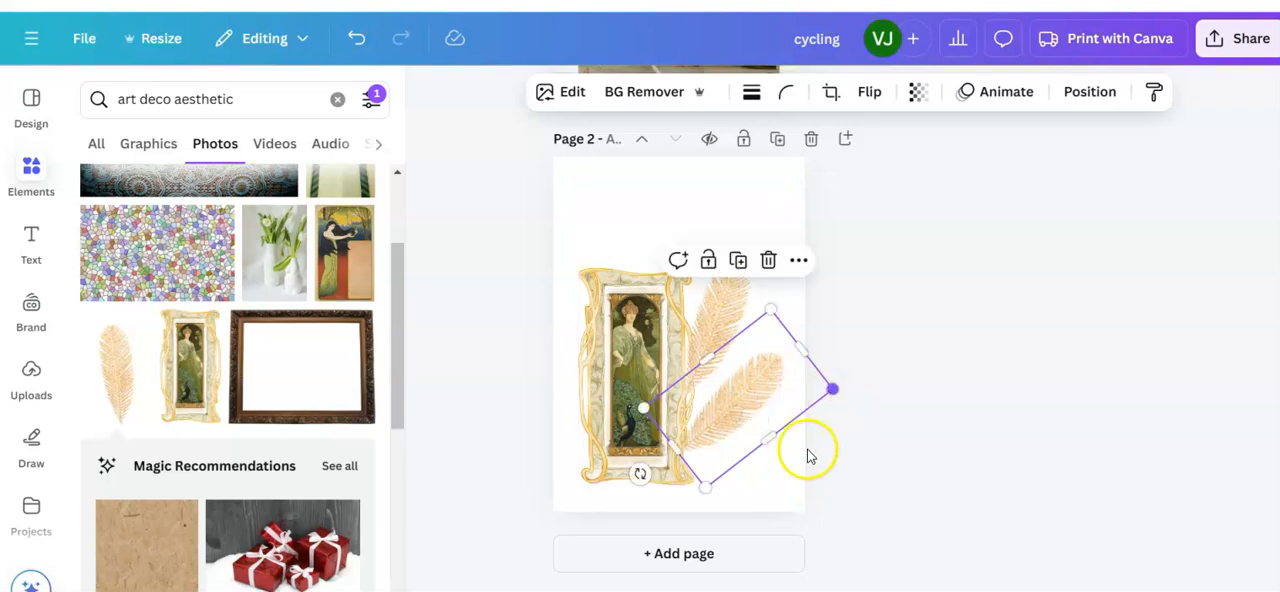
{"action": "left_click", "coordinate": [777, 474]}
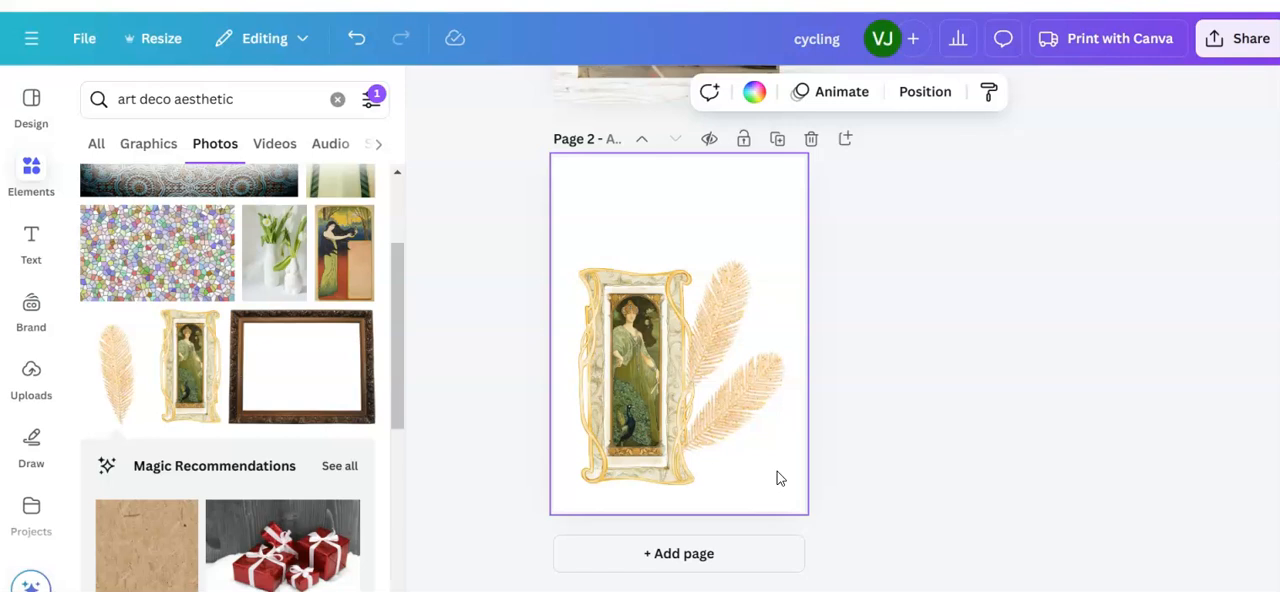
Step: Browse the "art deco aesthetic" photo results for further images to use on the poster
{"action": "scroll", "coordinate": [320, 326], "scroll_direction": "down", "scroll_amount": 8}
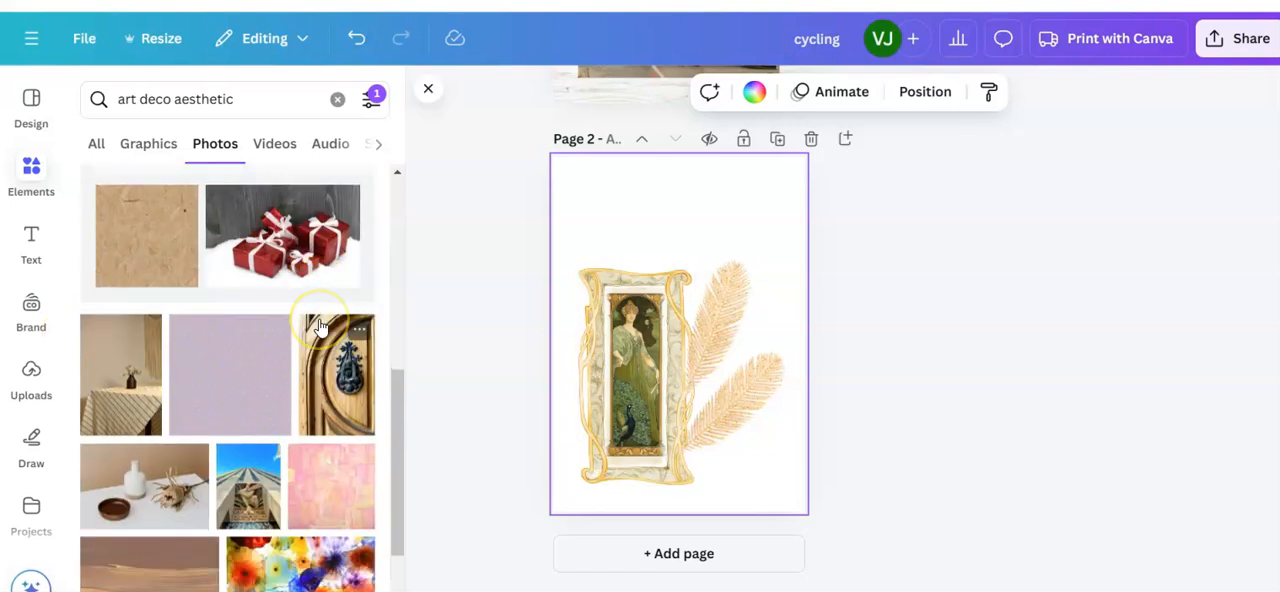
{"action": "scroll", "coordinate": [320, 328], "scroll_direction": "down", "scroll_amount": 2}
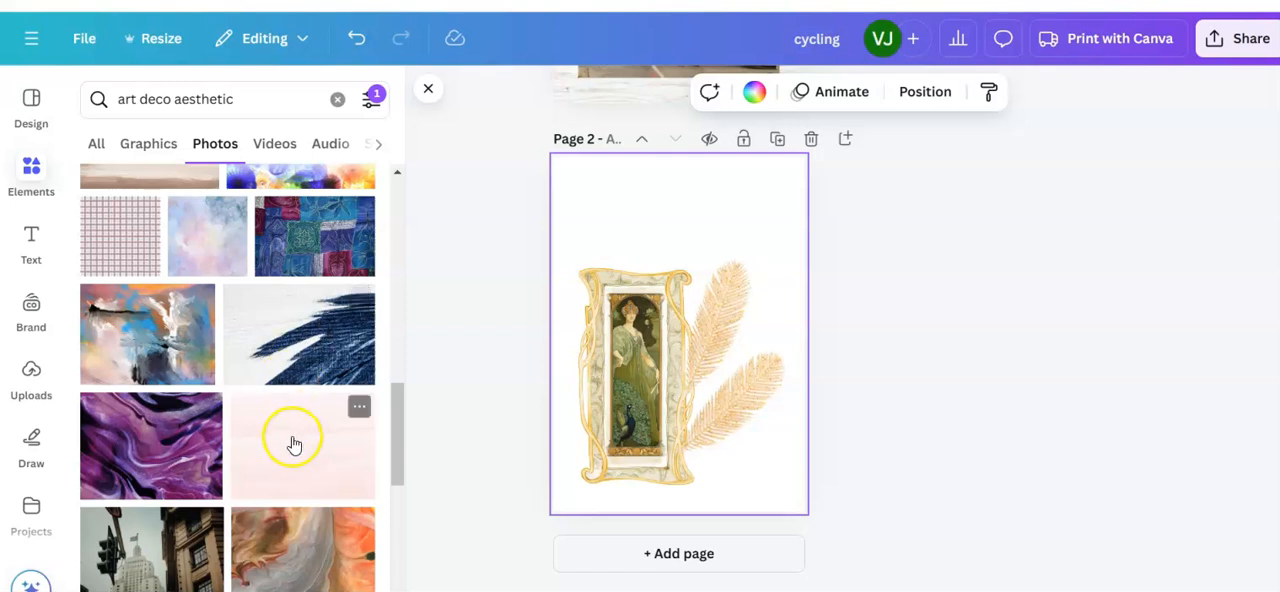
{"action": "scroll", "coordinate": [296, 448], "scroll_direction": "down", "scroll_amount": 7}
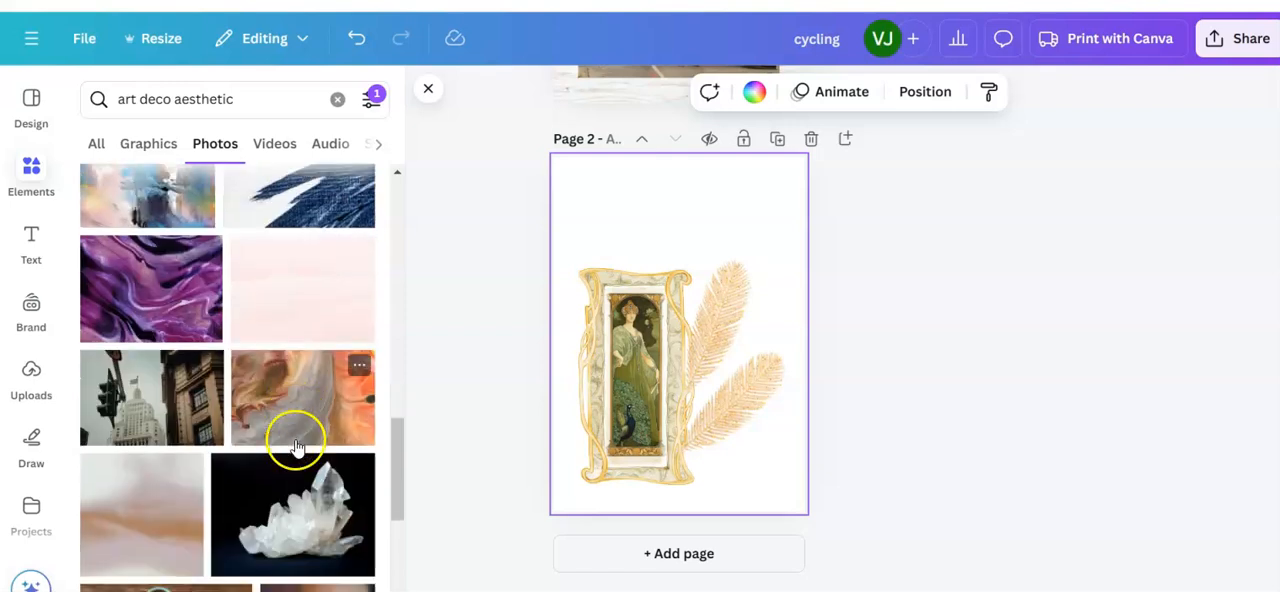
{"action": "scroll", "coordinate": [298, 450], "scroll_direction": "up", "scroll_amount": 10}
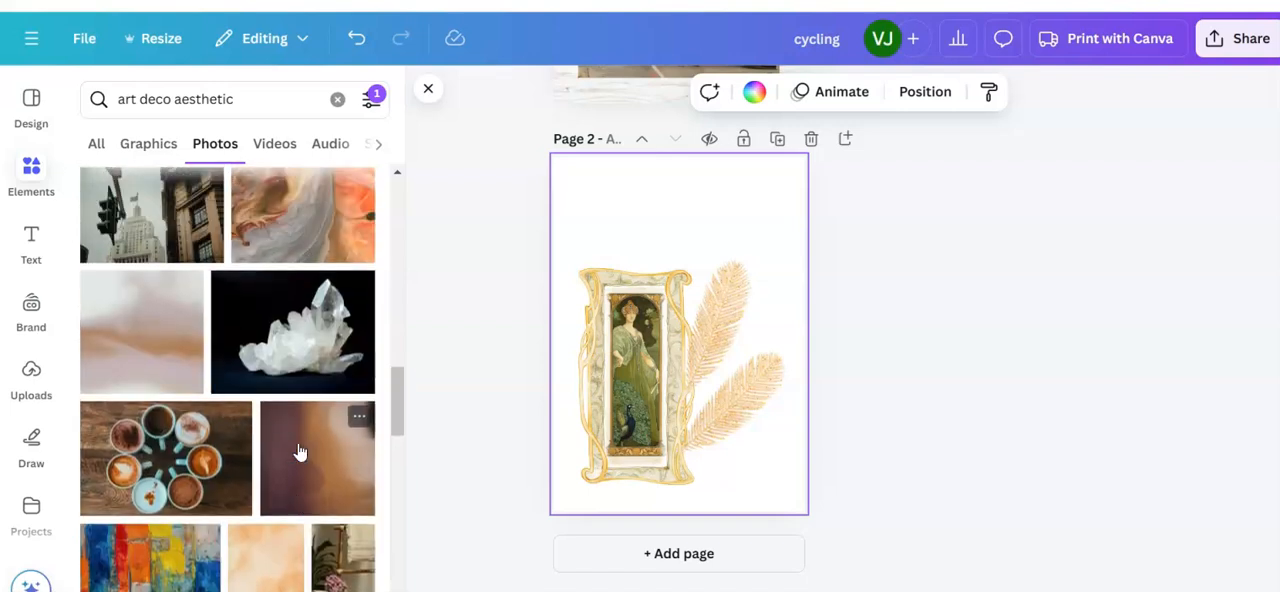
{"action": "scroll", "coordinate": [298, 450], "scroll_direction": "up", "scroll_amount": 5}
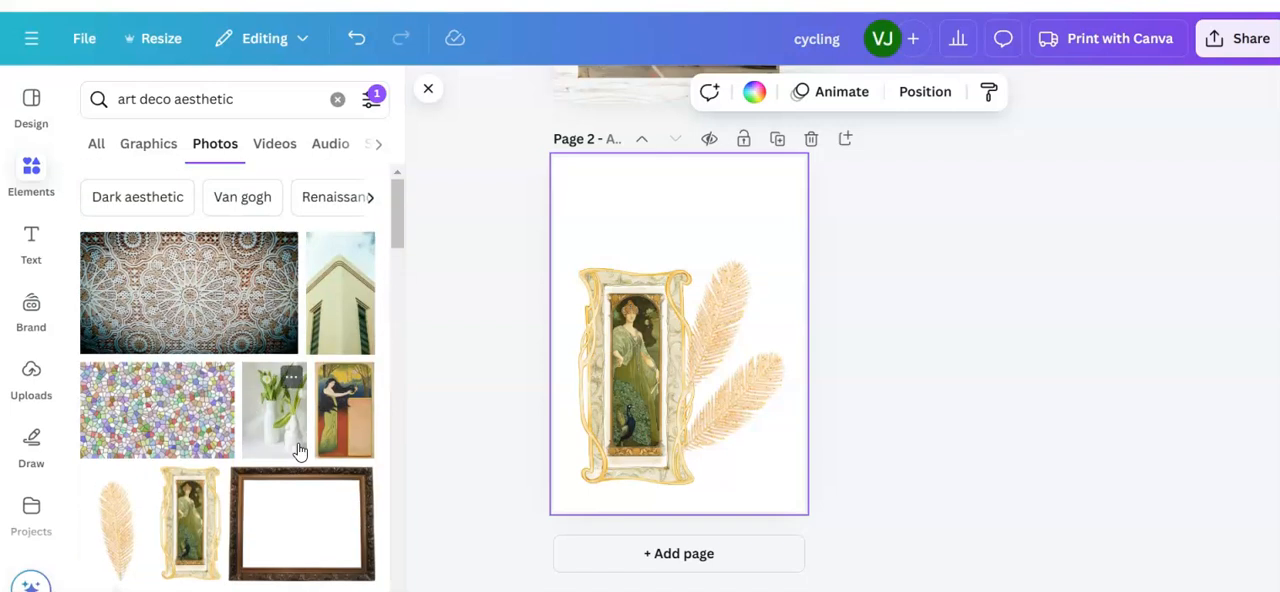
{"action": "scroll", "coordinate": [297, 451], "scroll_direction": "down", "scroll_amount": 5}
{"action": "scroll", "coordinate": [297, 451], "scroll_direction": "up", "scroll_amount": 3}
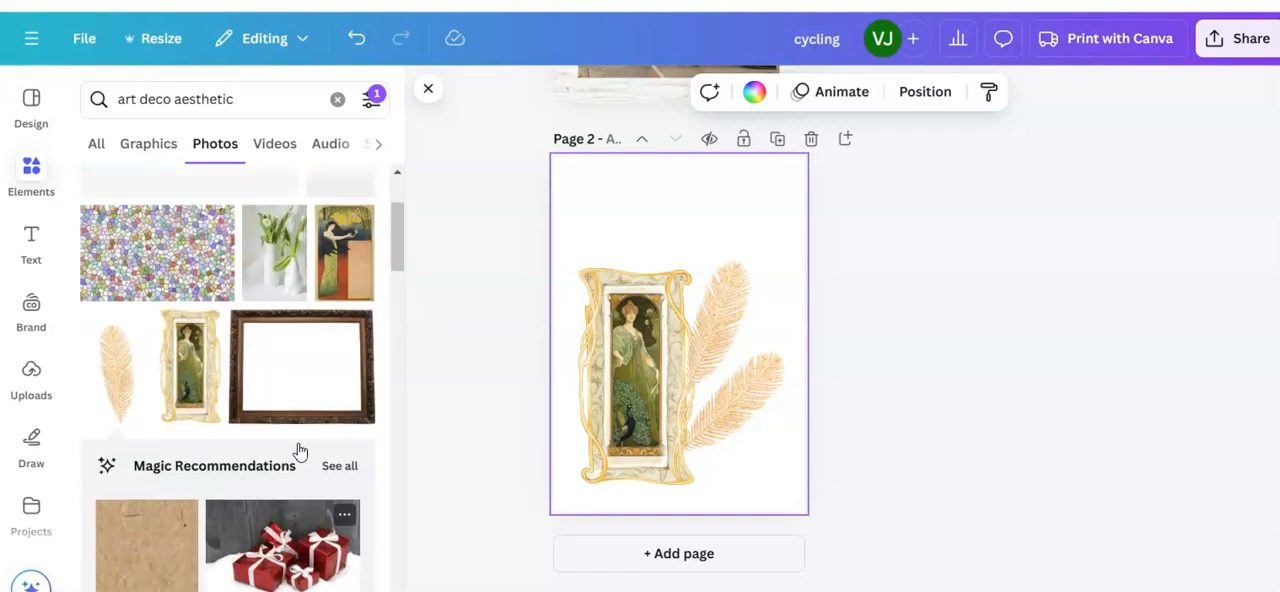
{"action": "left_click", "coordinate": [296, 369]}
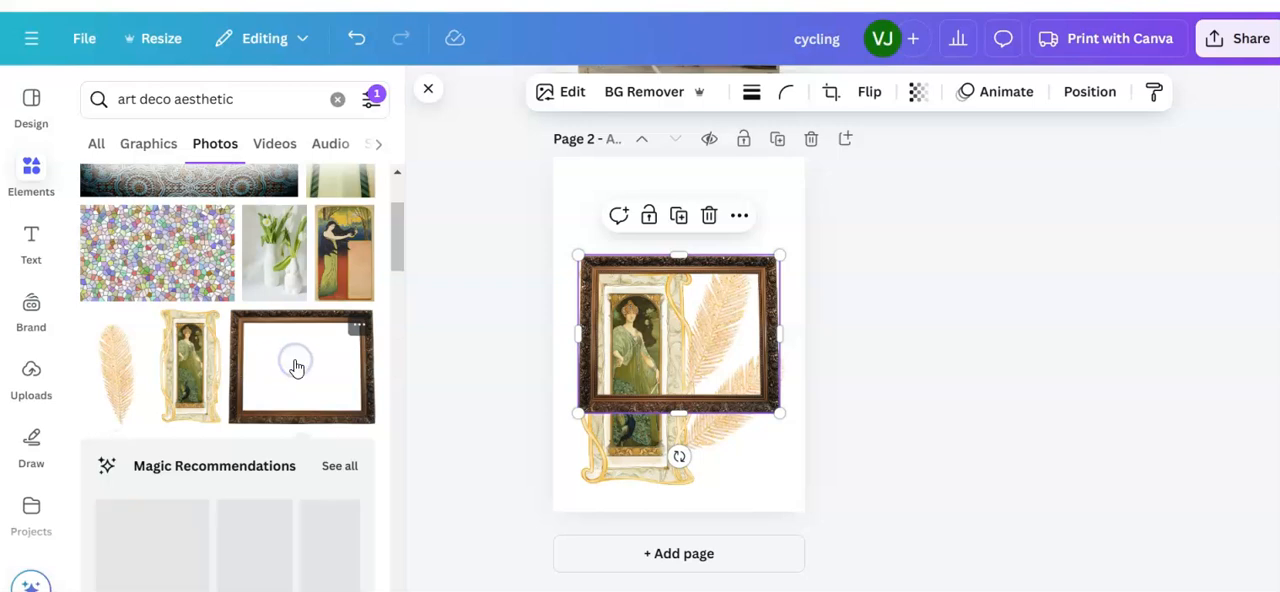
{"action": "left_click_drag", "start_coordinate": [579, 411], "coordinate": [570, 420]}
{"action": "mouse_move", "coordinate": [671, 423]}
{"action": "left_mouse_down"}
{"action": "mouse_move", "coordinate": [677, 480]}
{"action": "mouse_move", "coordinate": [689, 411]}
{"action": "left_mouse_up"}
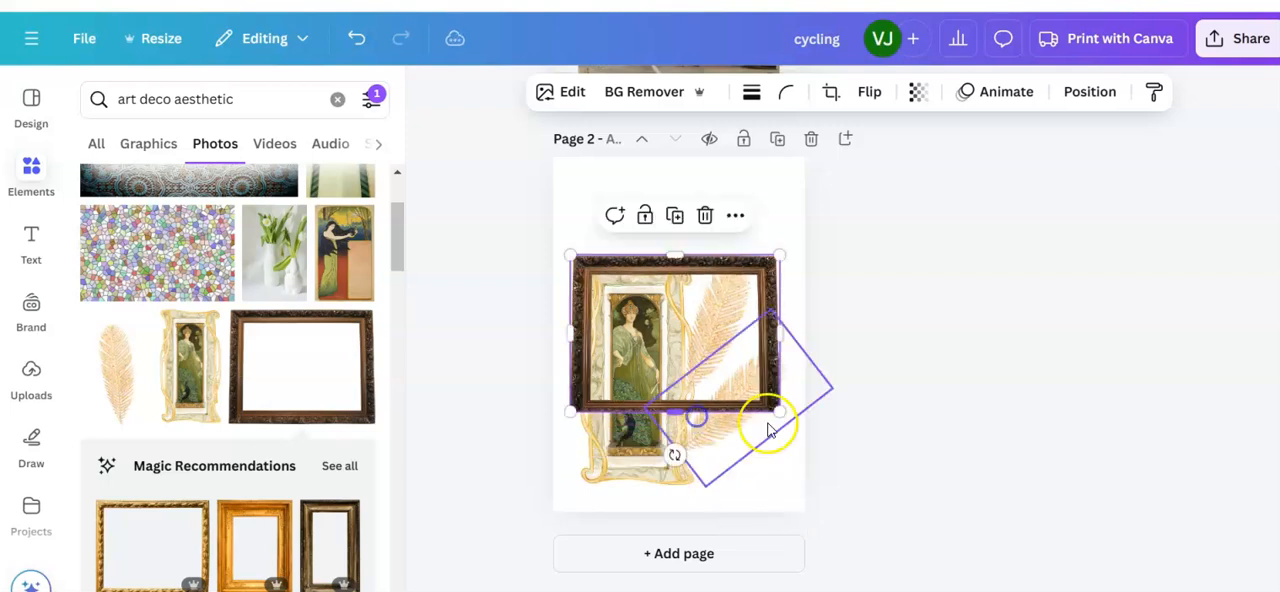
{"action": "mouse_move", "coordinate": [706, 330]}
{"action": "left_mouse_down"}
{"action": "mouse_move", "coordinate": [706, 346]}
{"action": "mouse_move", "coordinate": [707, 327]}
{"action": "left_mouse_up"}
{"action": "key", "text": "Delete"}
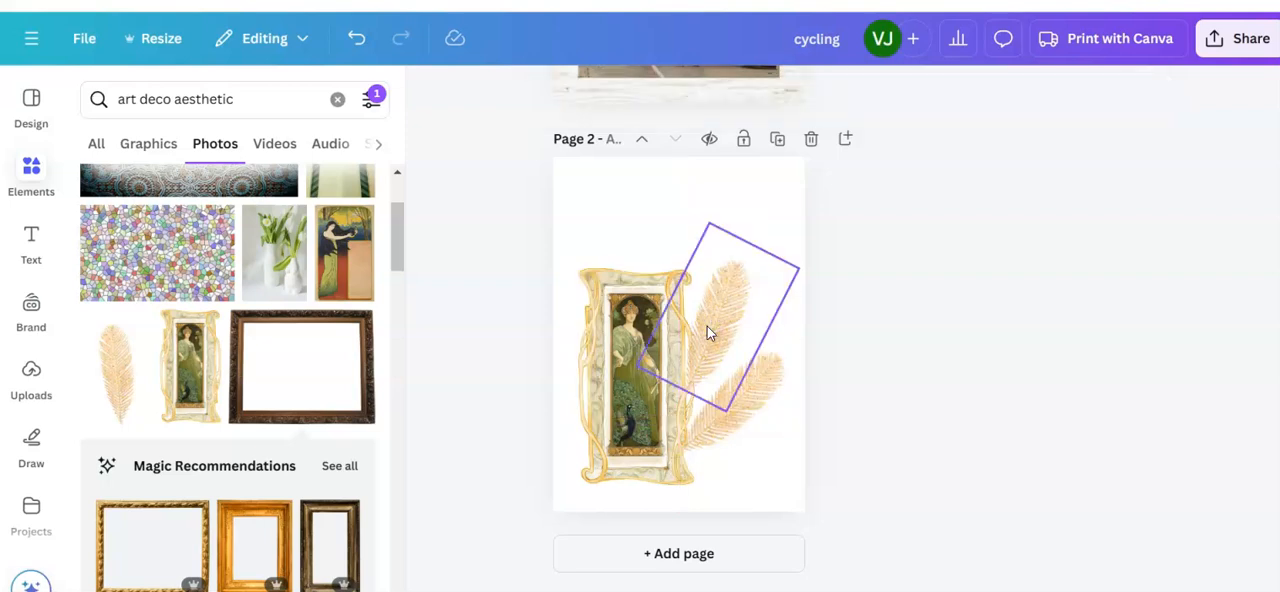
Step: Look further down the "art deco aesthetic" photo results for a picture or background that suits page 2
{"action": "scroll", "coordinate": [240, 350], "scroll_direction": "down", "scroll_amount": 10}
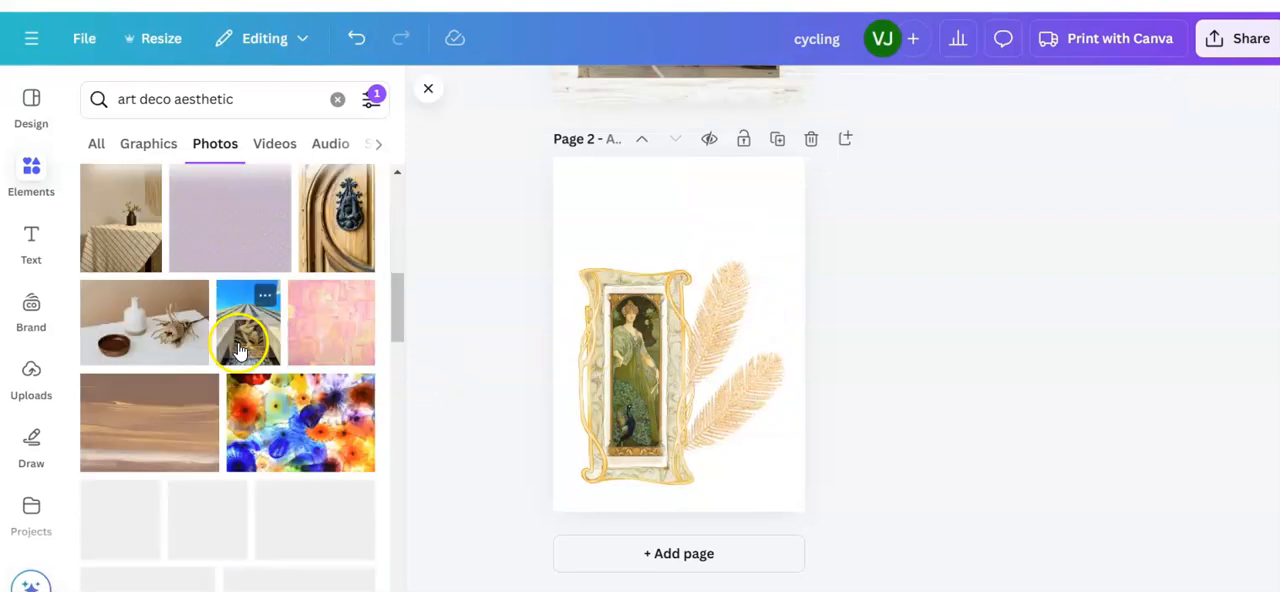
{"action": "scroll", "coordinate": [243, 355], "scroll_direction": "down", "scroll_amount": 6}
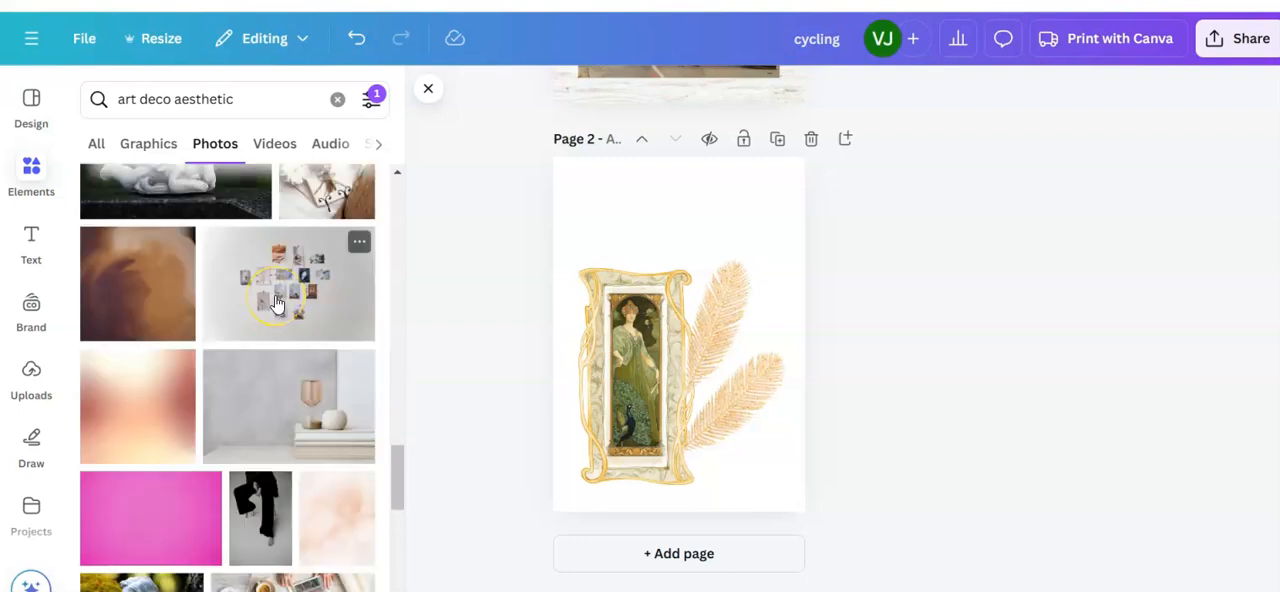
{"action": "scroll", "coordinate": [277, 304], "scroll_direction": "down", "scroll_amount": 5}
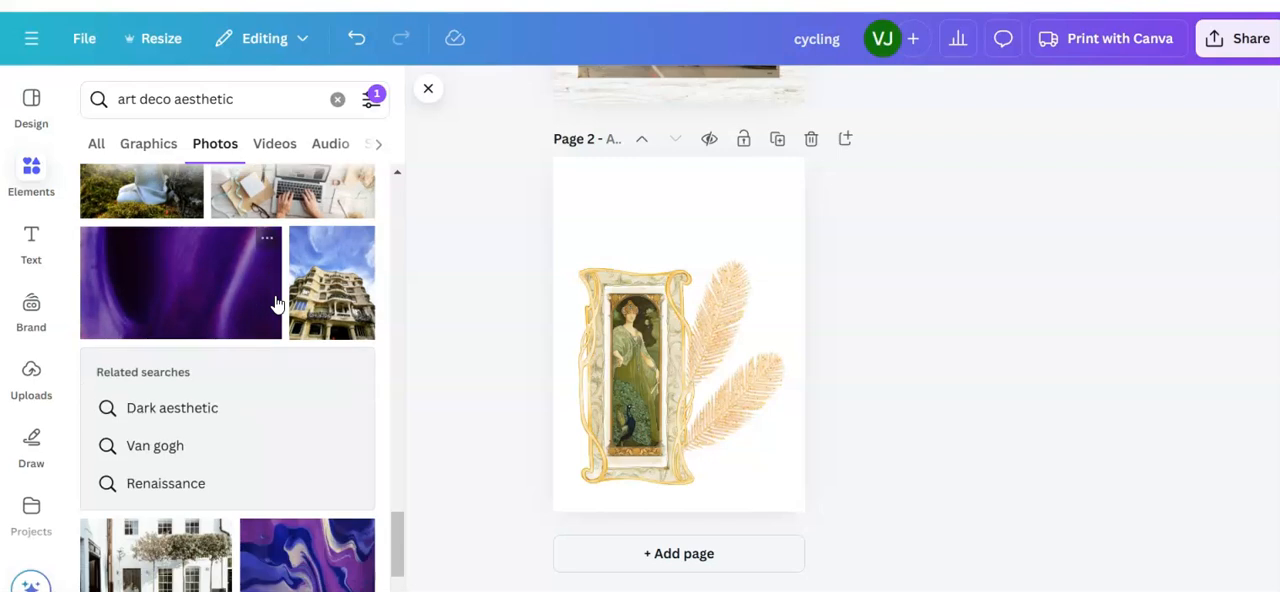
{"action": "scroll", "coordinate": [277, 304], "scroll_direction": "down", "scroll_amount": 2}
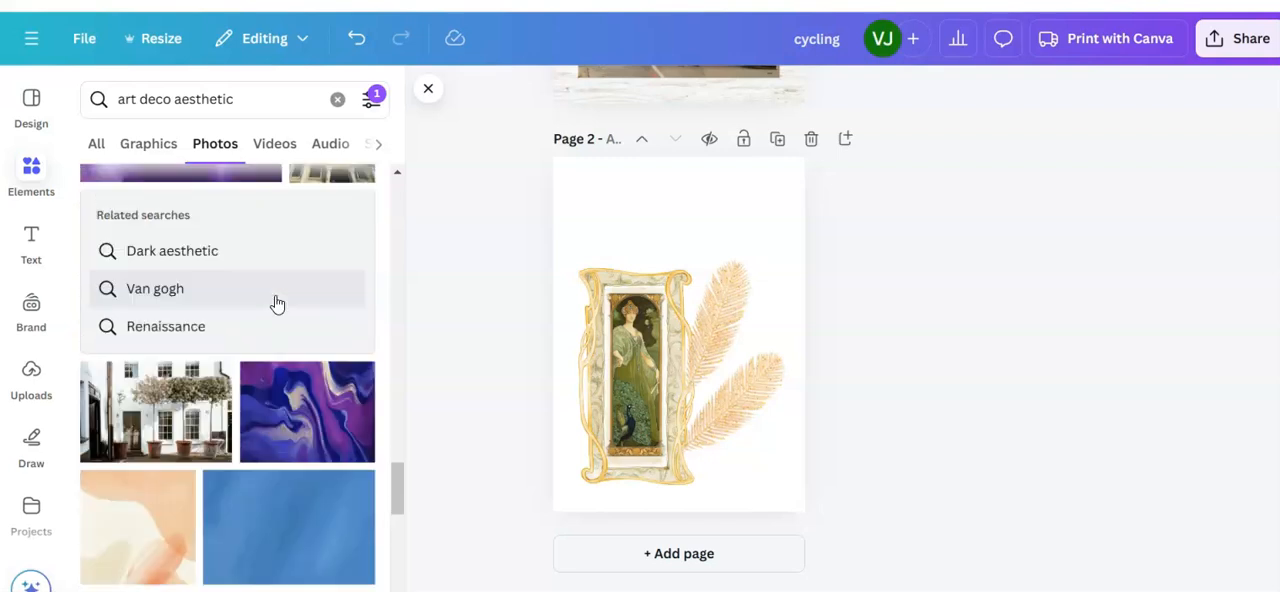
{"action": "scroll", "coordinate": [277, 304], "scroll_direction": "down", "scroll_amount": 2}
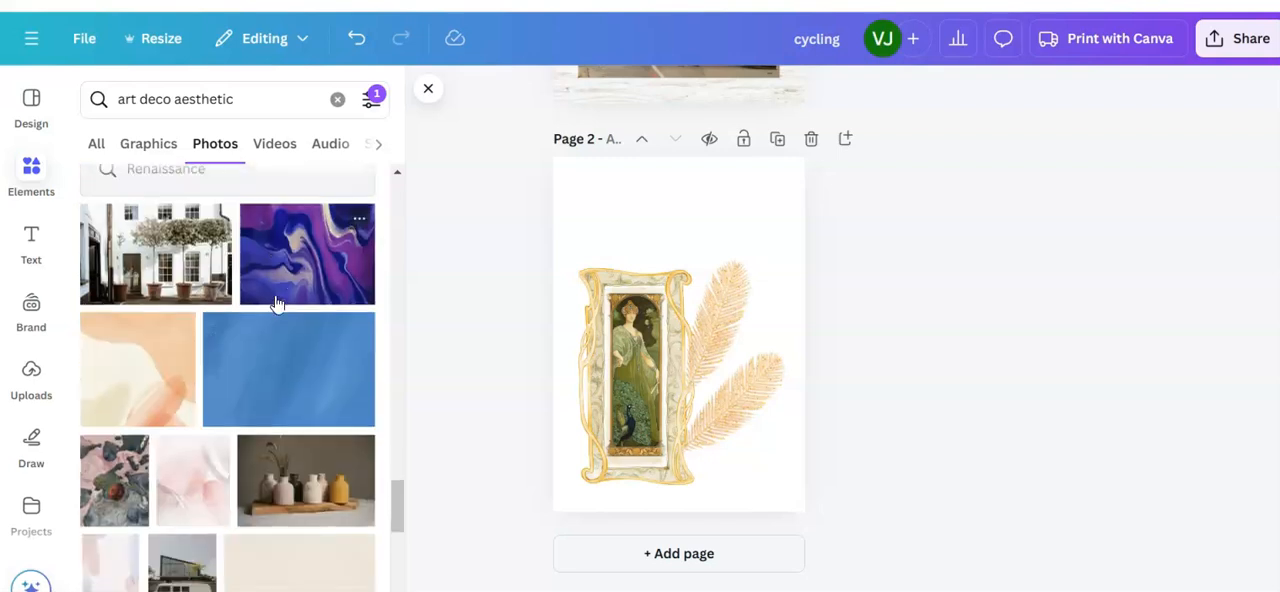
{"action": "scroll", "coordinate": [277, 304], "scroll_direction": "down", "scroll_amount": 4}
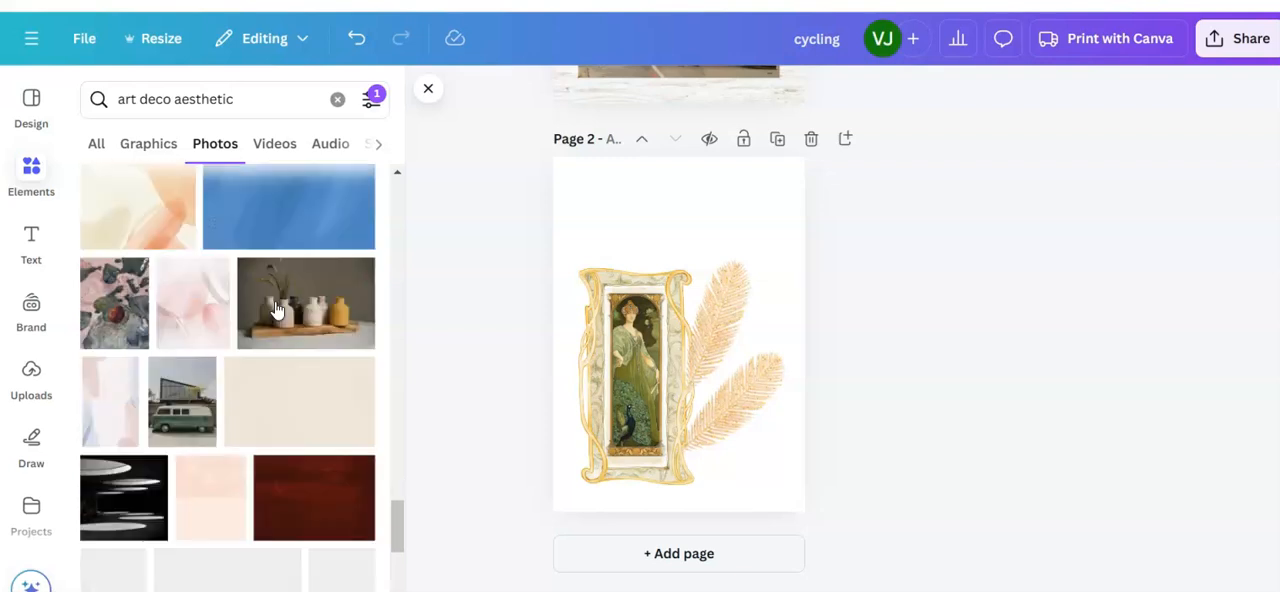
{"action": "scroll", "coordinate": [277, 309], "scroll_direction": "down", "scroll_amount": 6}
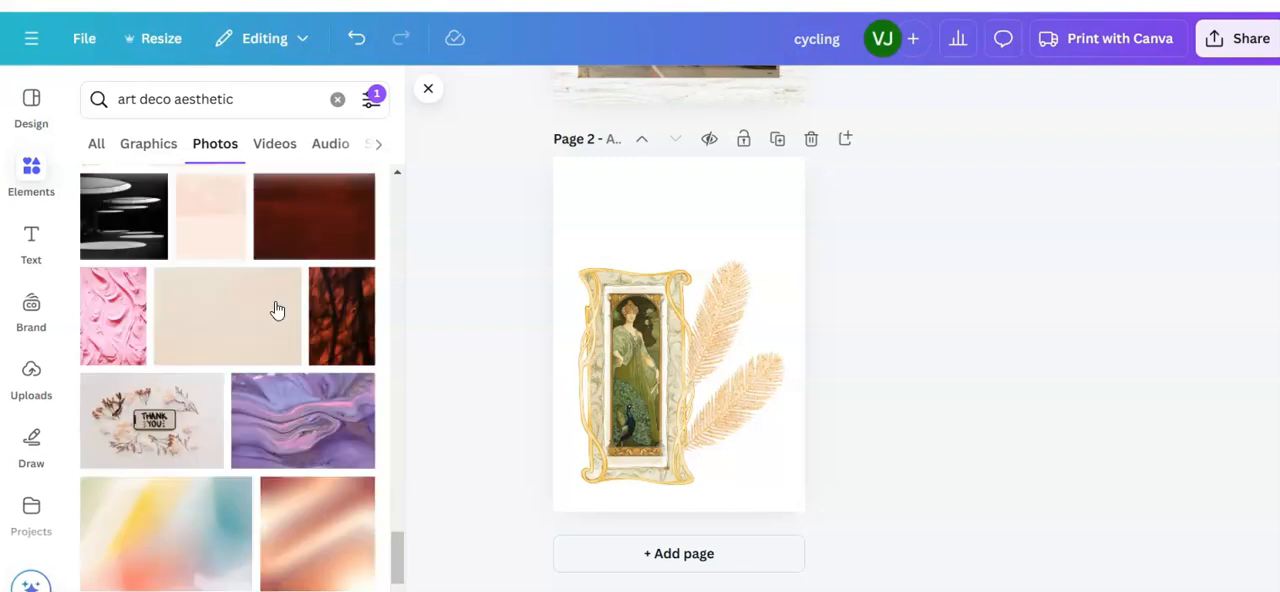
{"action": "left_click", "coordinate": [220, 352]}
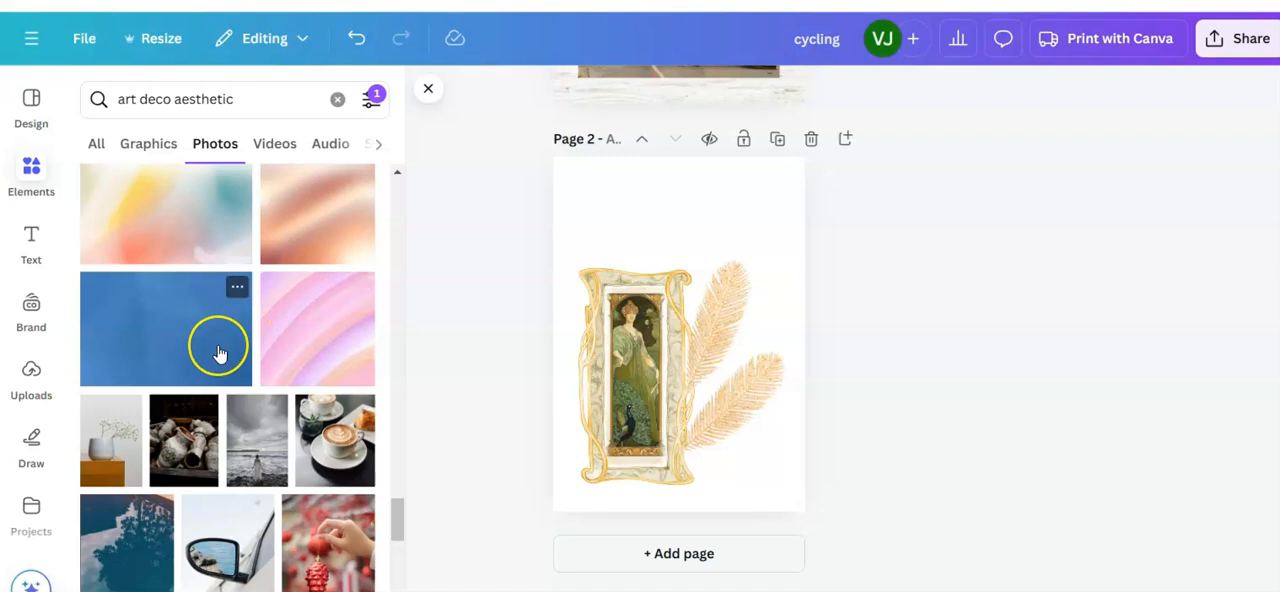
{"action": "left_click", "coordinate": [645, 391]}
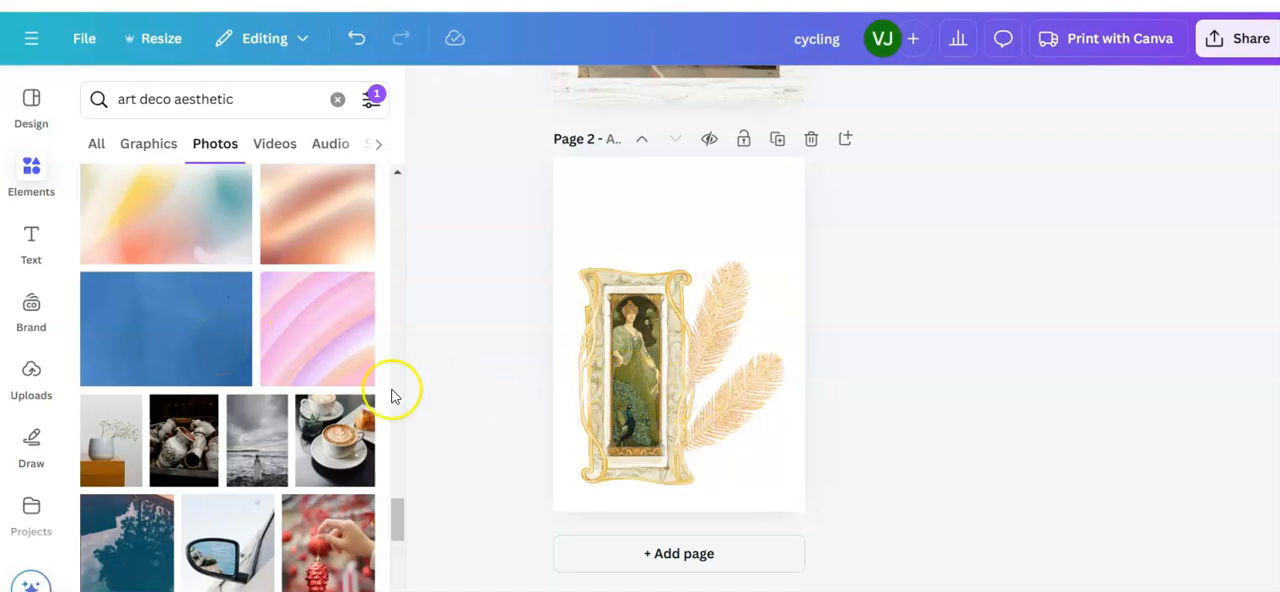
Step: Search the photos for "light green background" and add the pale green watercolour-style photo to page 2
{"action": "left_click_drag", "start_coordinate": [242, 97], "coordinate": [102, 103]}
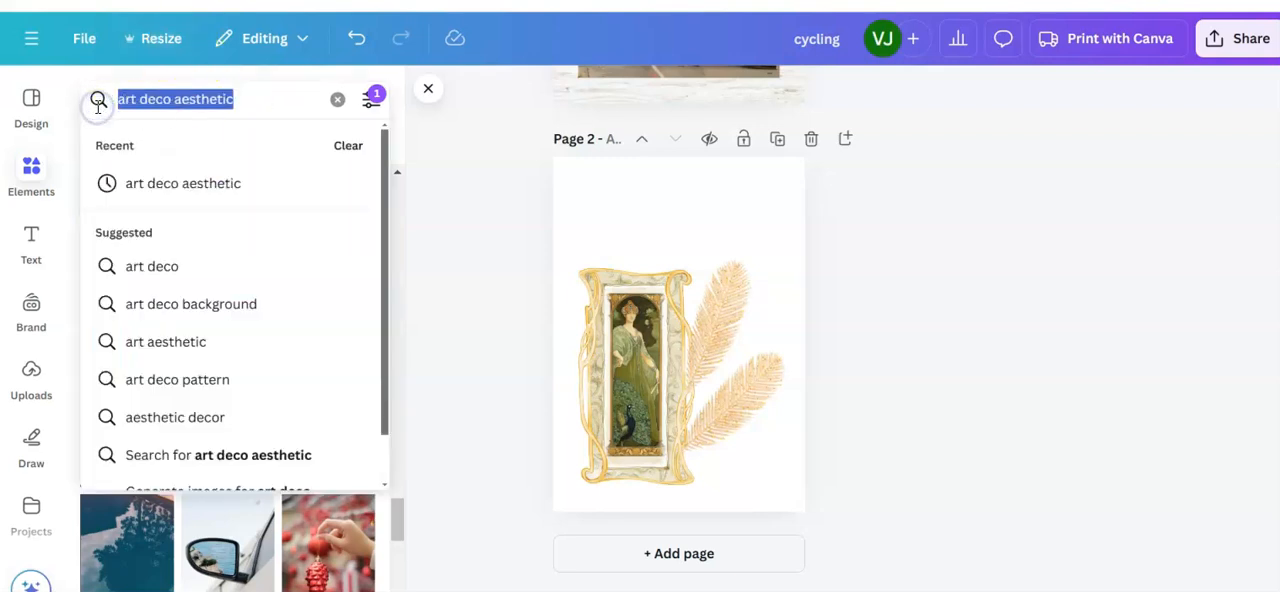
{"action": "type", "text": "green"}
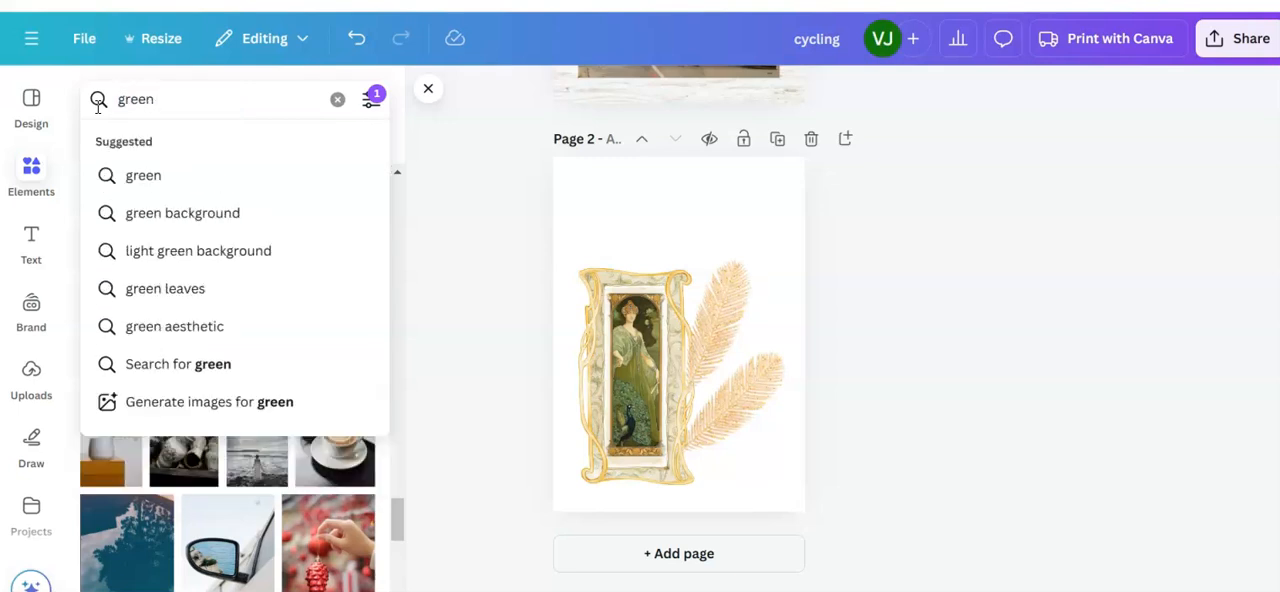
{"action": "left_click", "coordinate": [164, 251]}
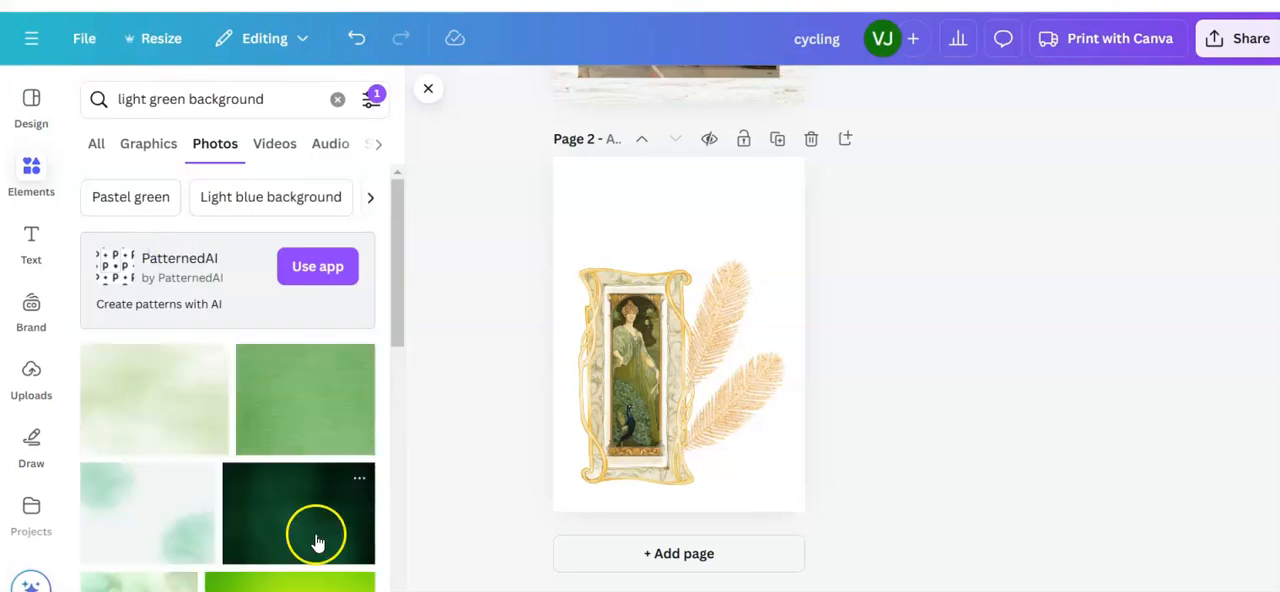
{"action": "scroll", "coordinate": [276, 434], "scroll_direction": "down", "scroll_amount": 3}
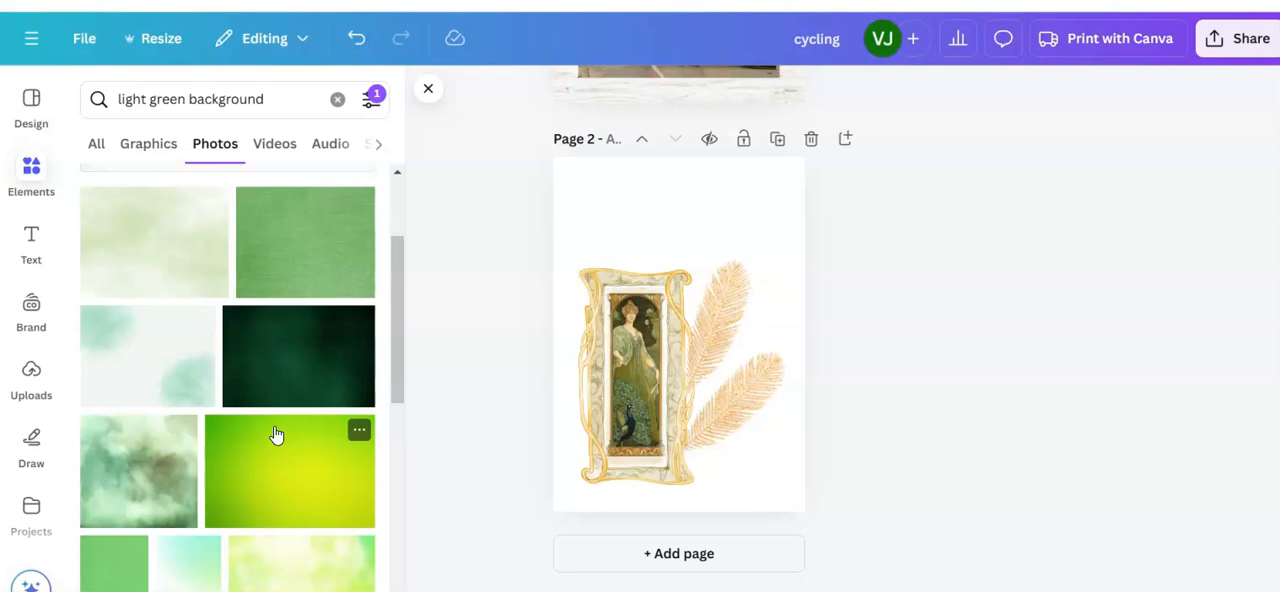
{"action": "scroll", "coordinate": [276, 434], "scroll_direction": "down", "scroll_amount": 3}
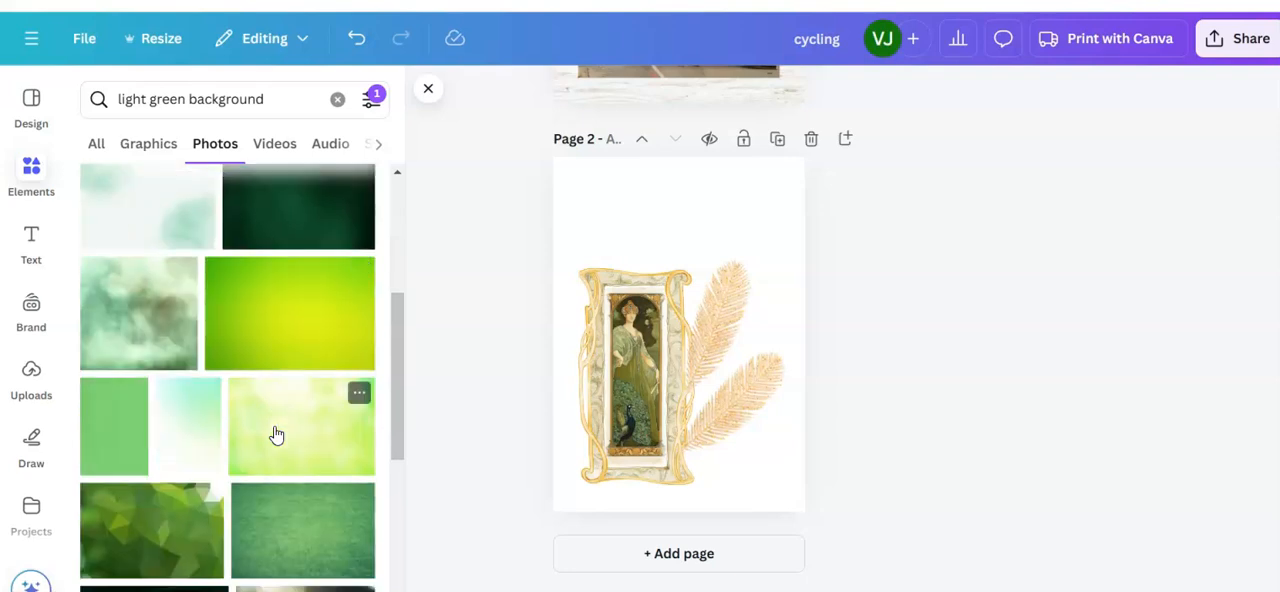
{"action": "scroll", "coordinate": [276, 434], "scroll_direction": "down", "scroll_amount": 6}
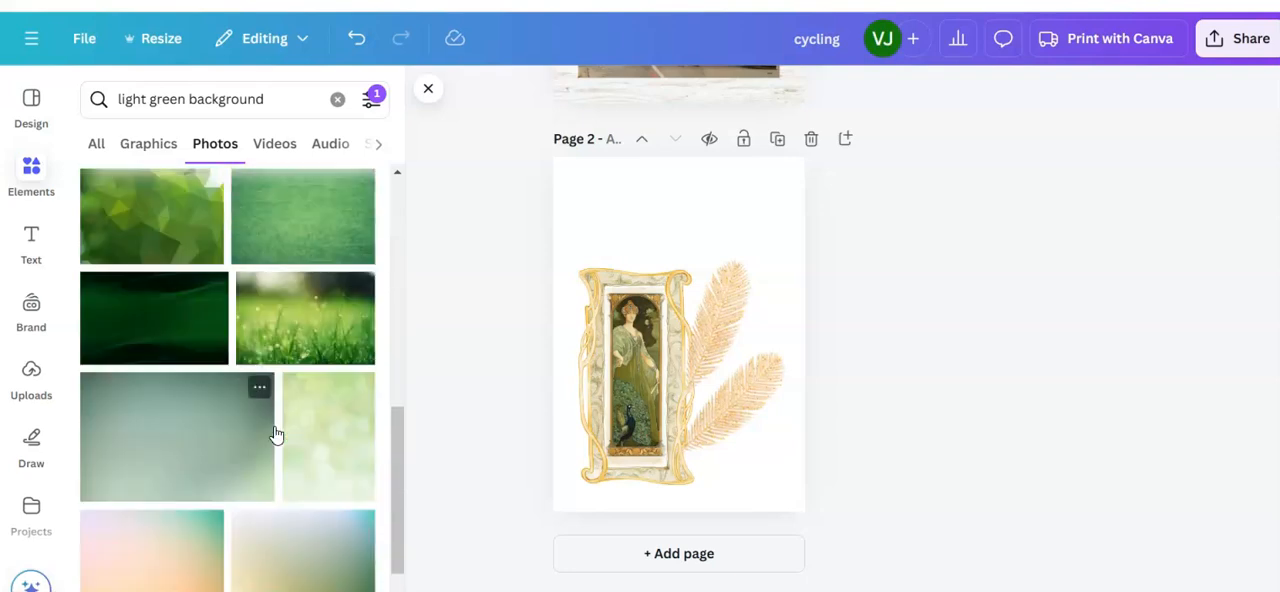
{"action": "scroll", "coordinate": [276, 434], "scroll_direction": "up", "scroll_amount": 6}
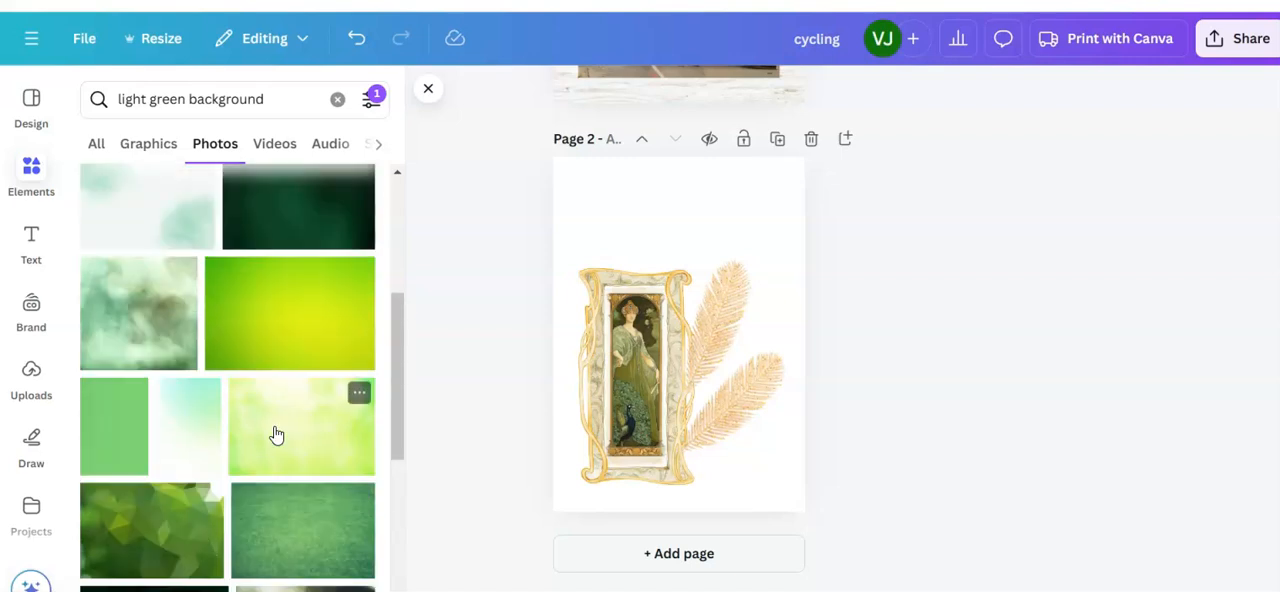
{"action": "scroll", "coordinate": [276, 434], "scroll_direction": "up", "scroll_amount": 3}
{"action": "left_click", "coordinate": [184, 268]}
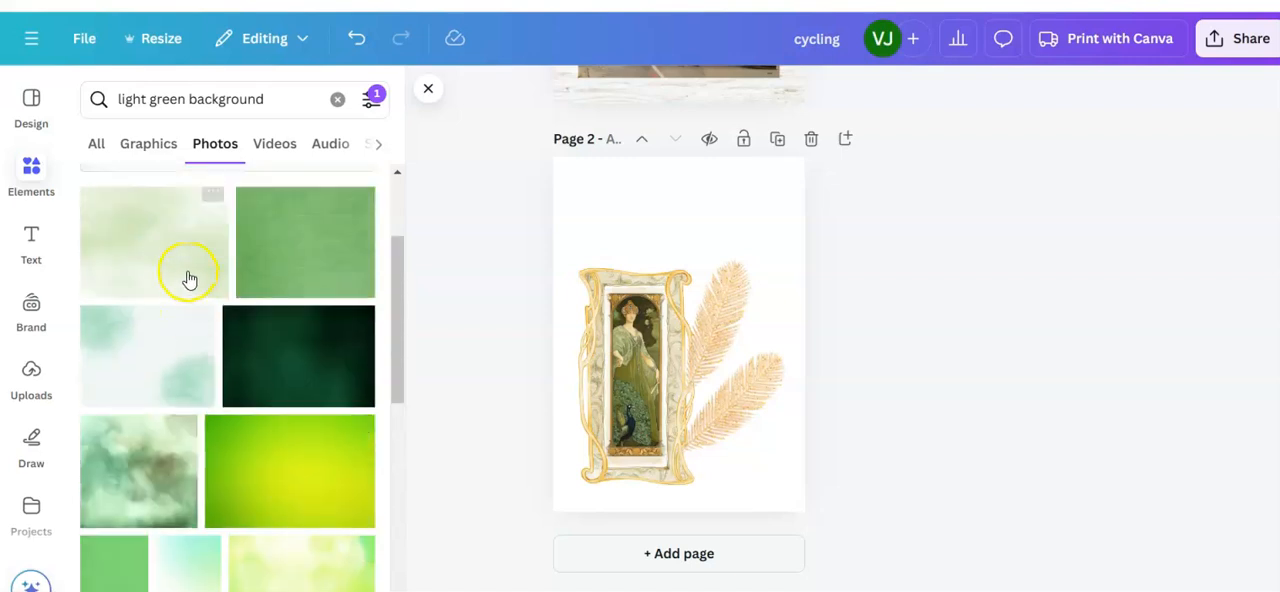
{"action": "left_click", "coordinate": [180, 245]}
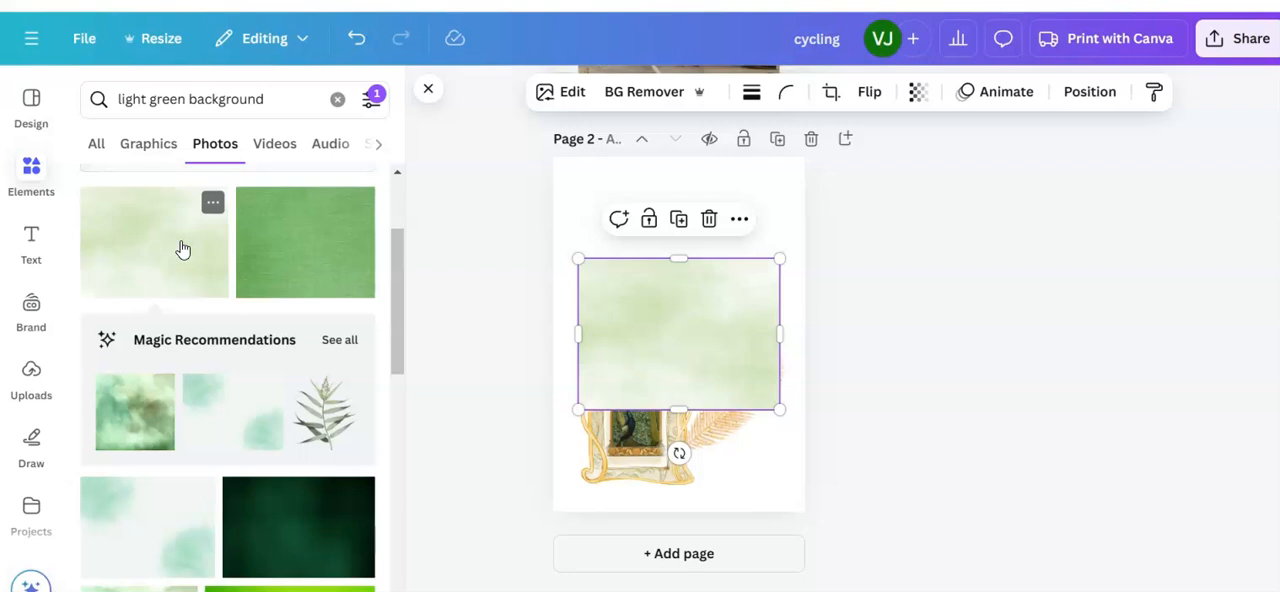
Step: Enlarge the pale green photo until it covers all of page 2, 29.7 cm wide and 42 cm high
{"action": "left_click_drag", "start_coordinate": [576, 258], "coordinate": [553, 238]}
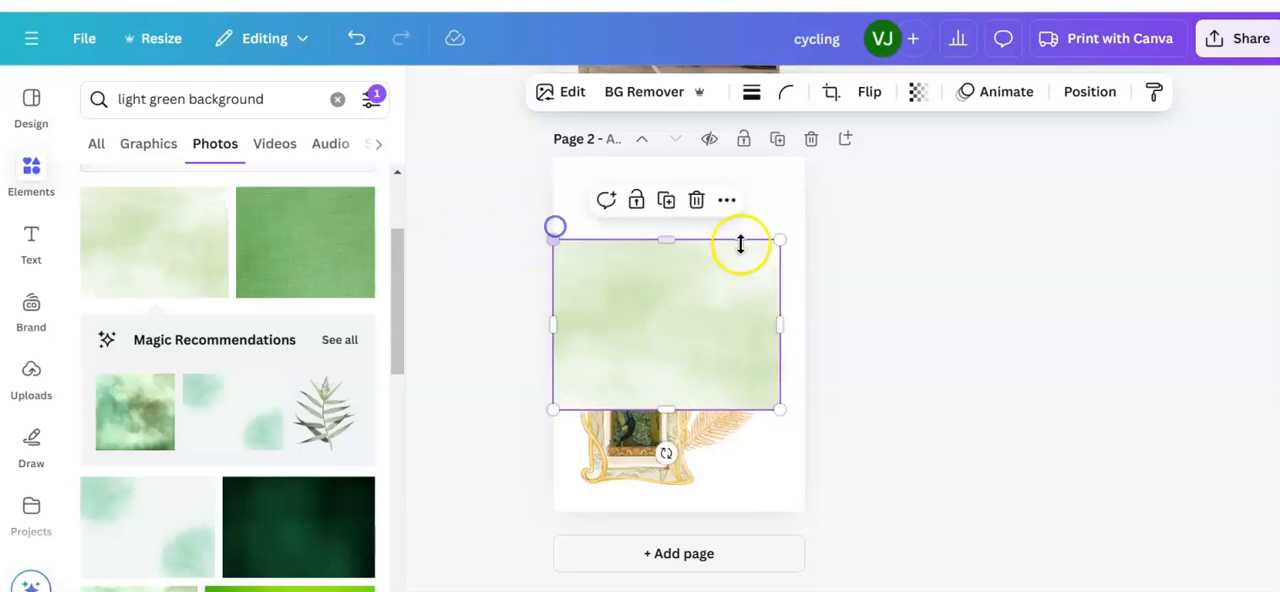
{"action": "left_click_drag", "start_coordinate": [780, 241], "coordinate": [803, 216]}
{"action": "left_click", "coordinate": [679, 222]}
{"action": "left_click_drag", "start_coordinate": [679, 222], "coordinate": [689, 157]}
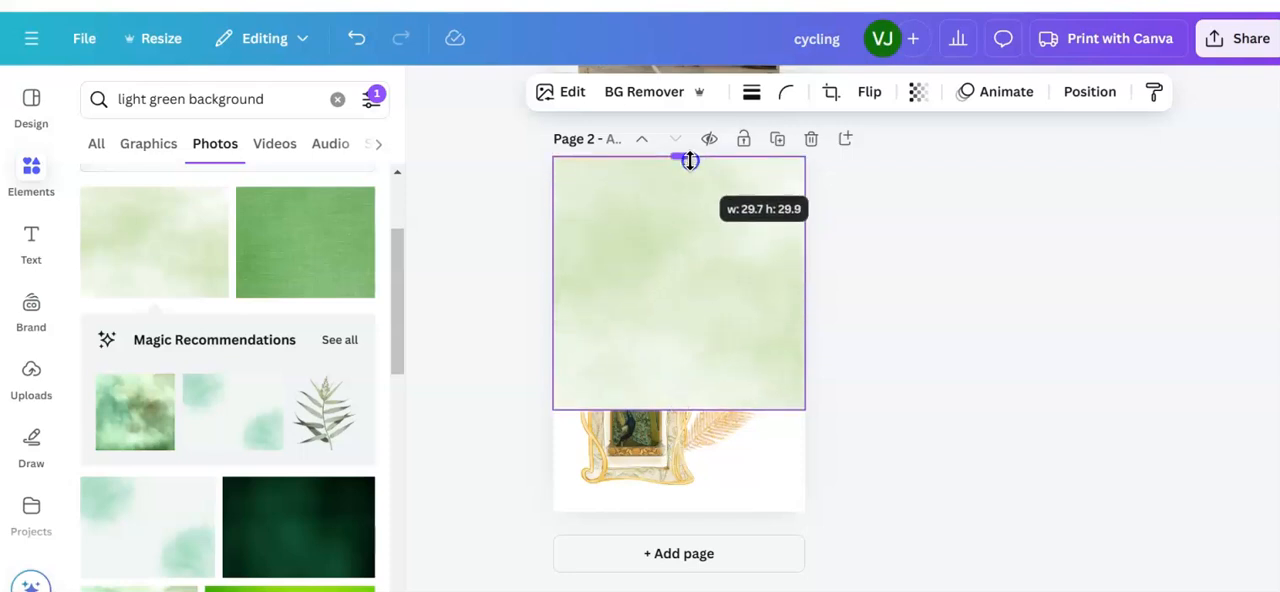
{"action": "left_click_drag", "start_coordinate": [680, 407], "coordinate": [688, 509]}
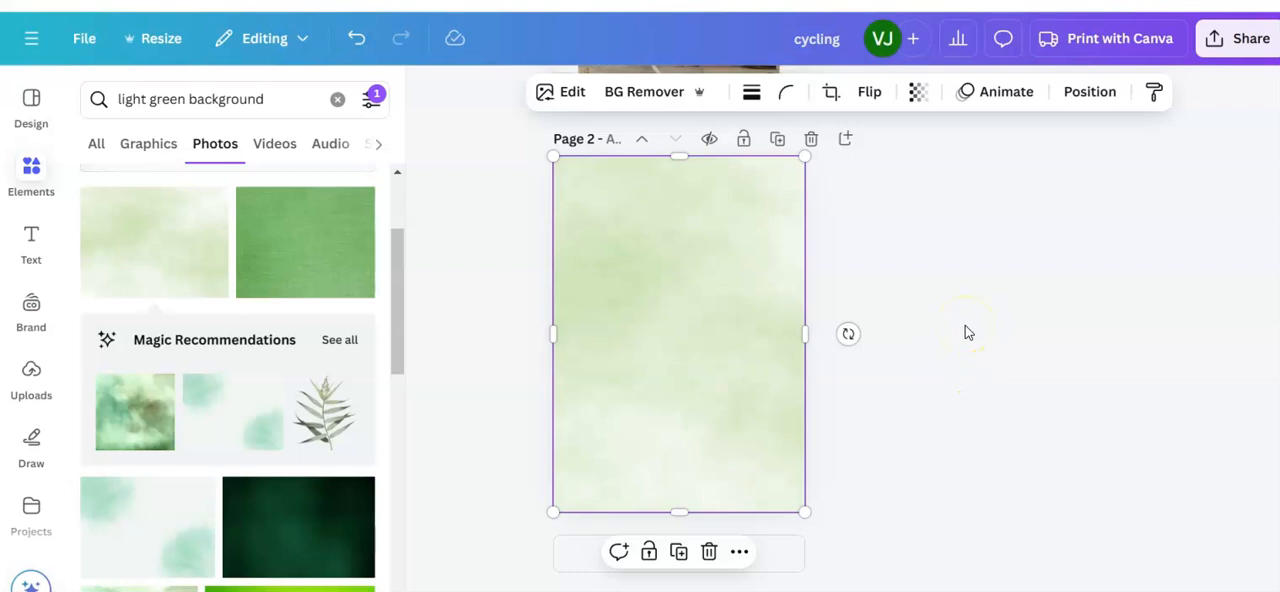
Step: Send the pale green photo to the back, behind the framed picture and feathers
{"action": "left_click", "coordinate": [1087, 95]}
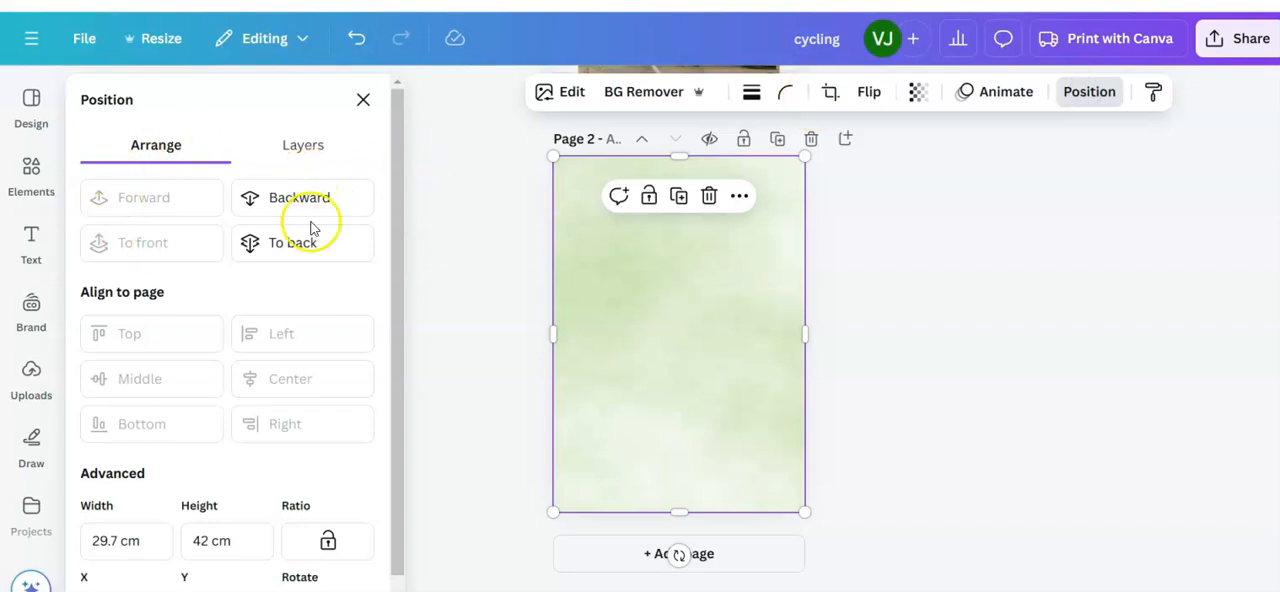
{"action": "left_click", "coordinate": [294, 241]}
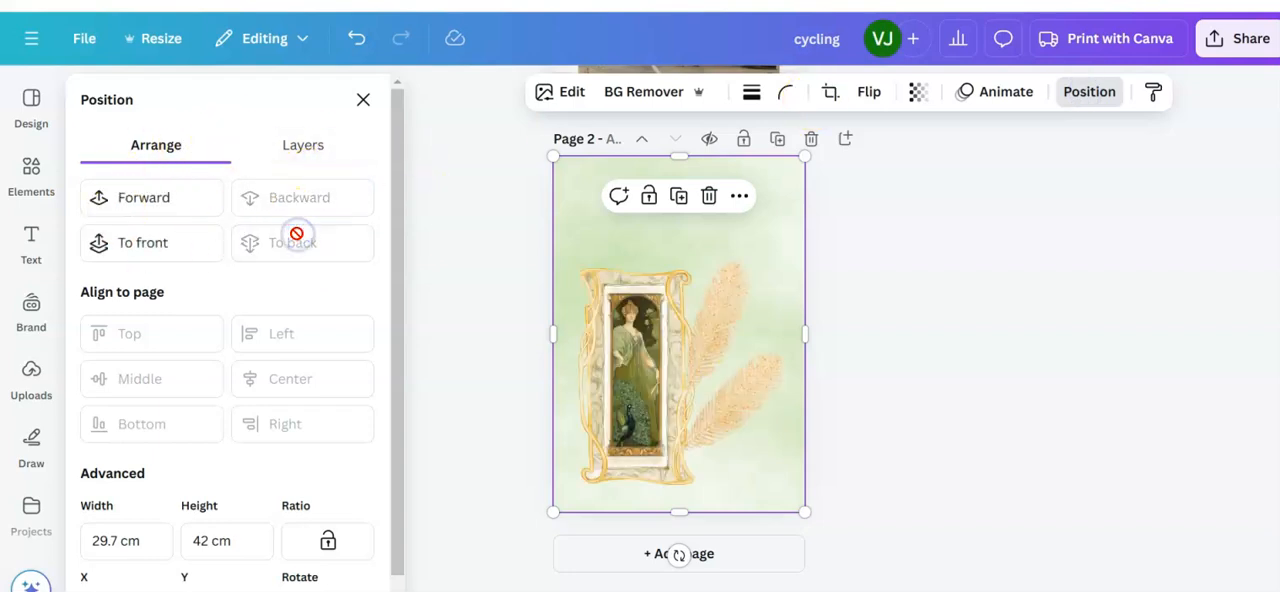
{"action": "left_click", "coordinate": [1008, 436]}
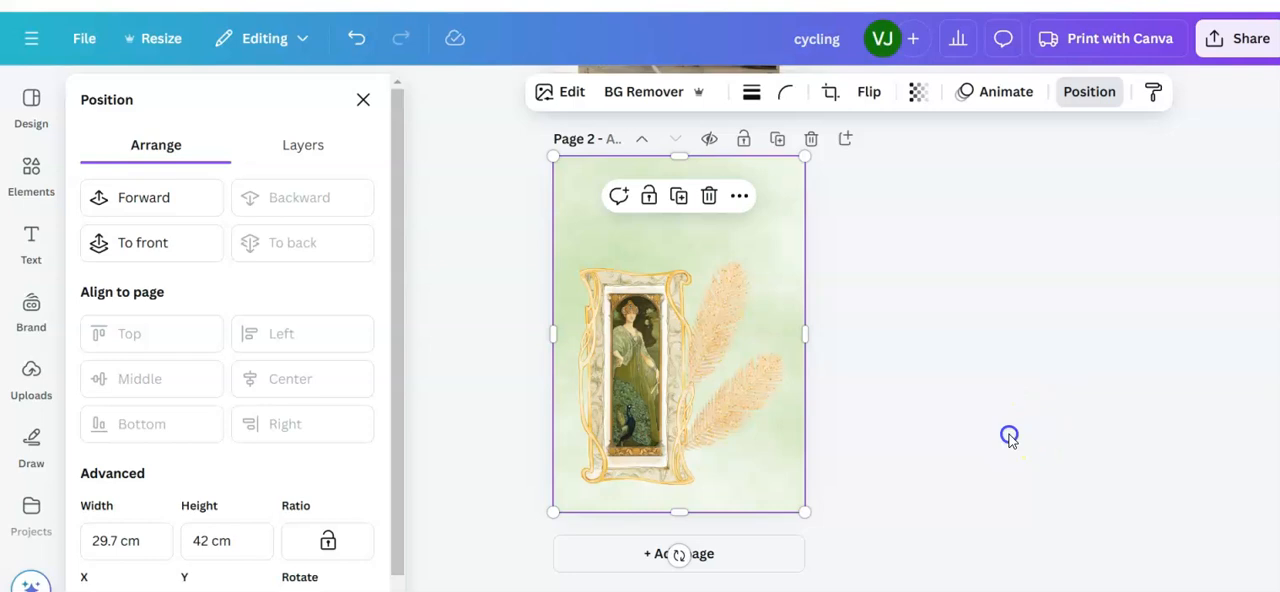
Step: Search the fonts for "art deco font" and add a Parfumerie Script Decorative text box to page 2
{"action": "left_click", "coordinate": [32, 238]}
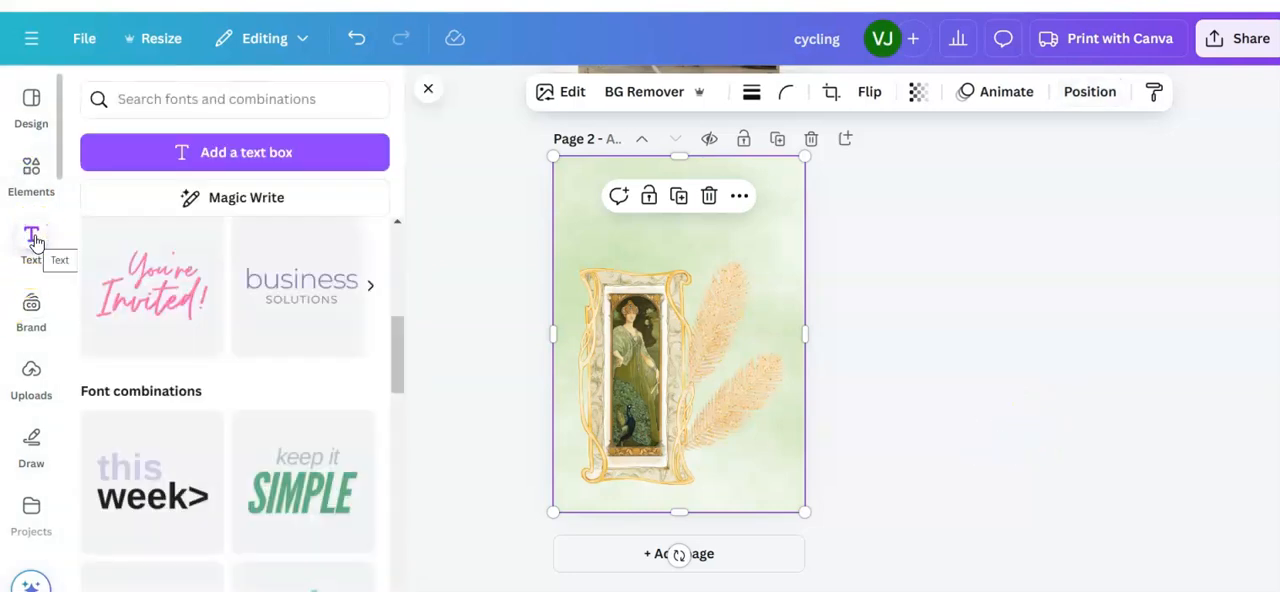
{"action": "left_click", "coordinate": [176, 98]}
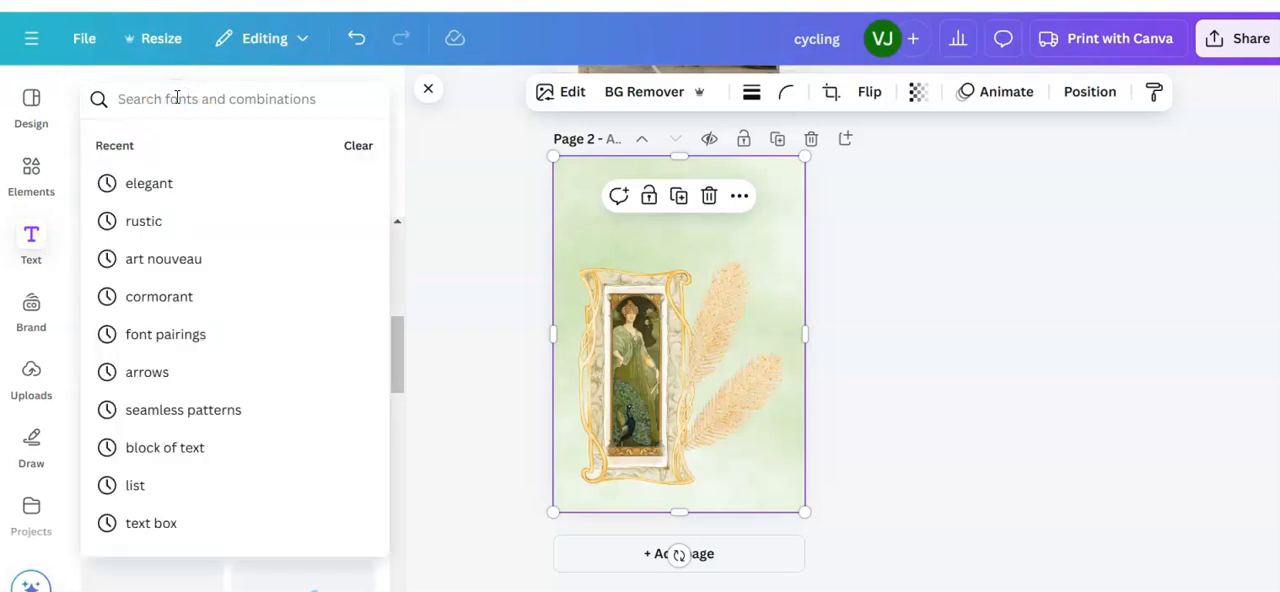
{"action": "type", "text": "art deco"}
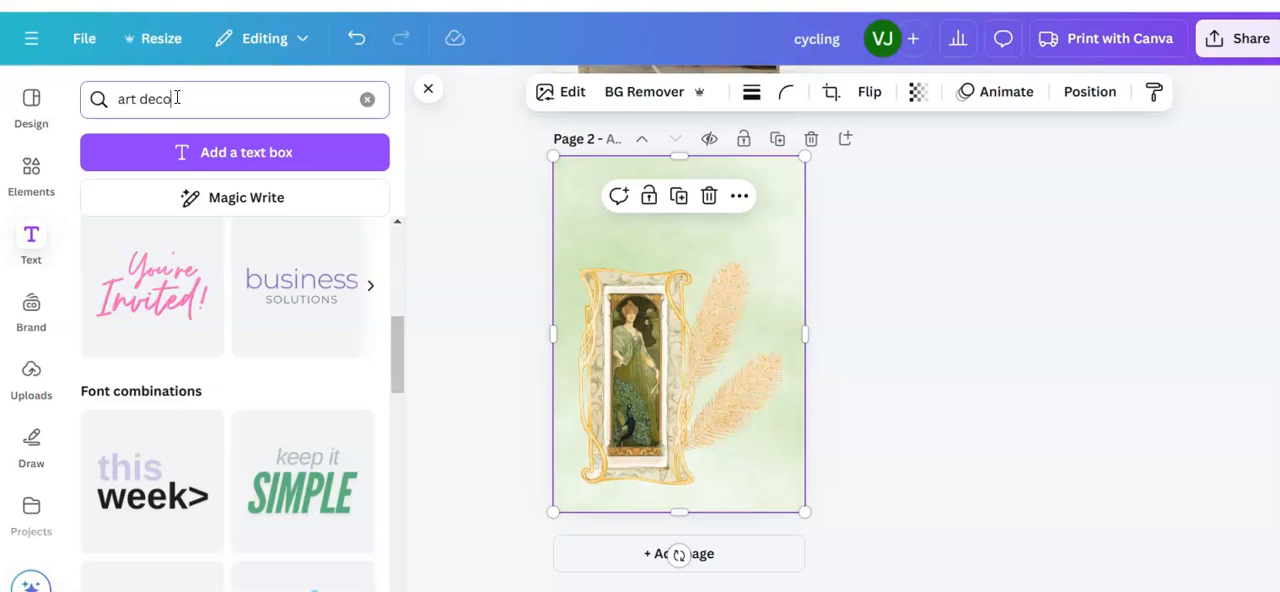
{"action": "type", "text": " font"}
{"action": "left_click", "coordinate": [108, 277]}
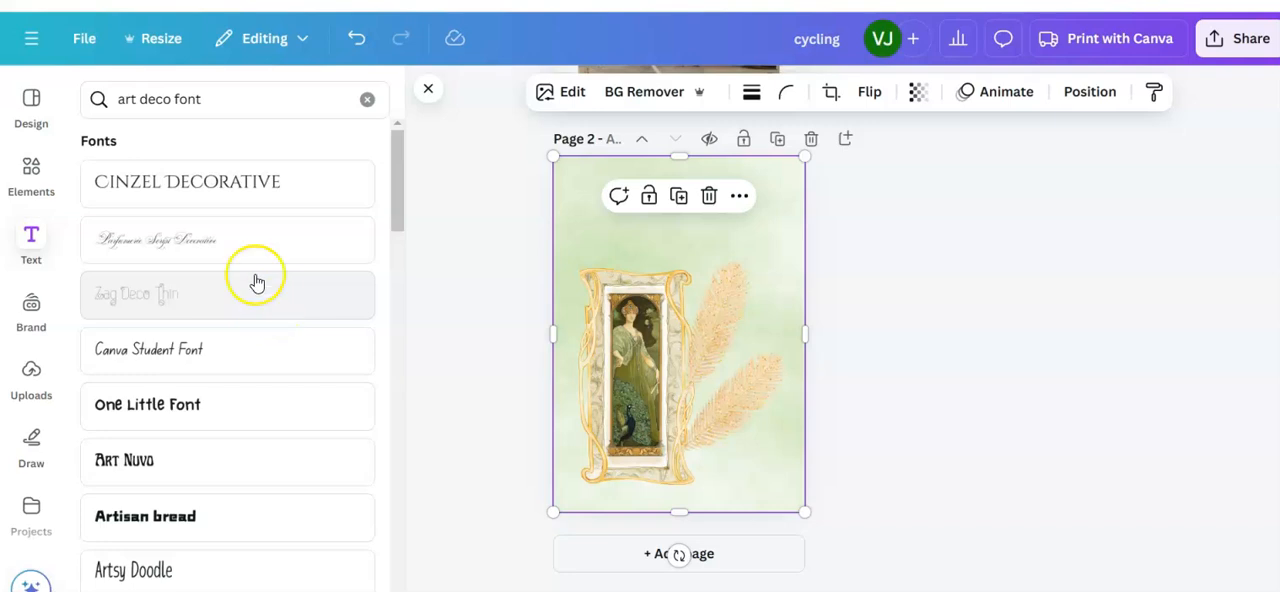
{"action": "left_click", "coordinate": [183, 240]}
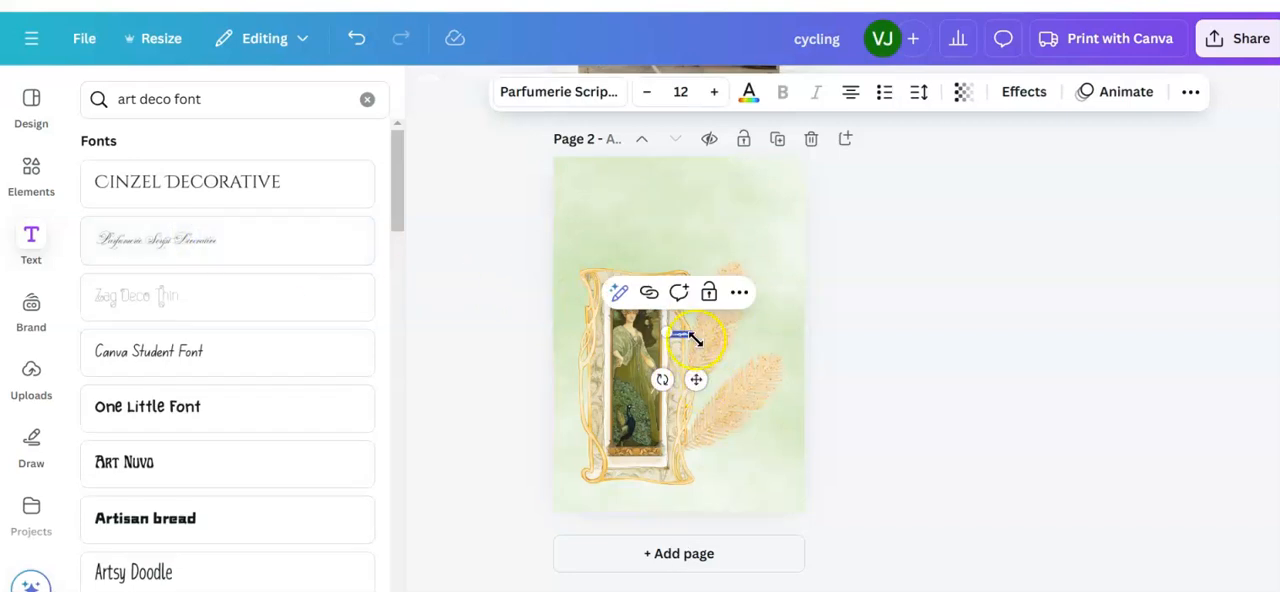
Step: Enlarge the Parfumerie Script Decorative text to a font size of about 77.6 and widen its text box to fit on one line
{"action": "left_click_drag", "start_coordinate": [674, 329], "coordinate": [589, 252]}
{"action": "left_click_drag", "start_coordinate": [690, 330], "coordinate": [740, 330]}
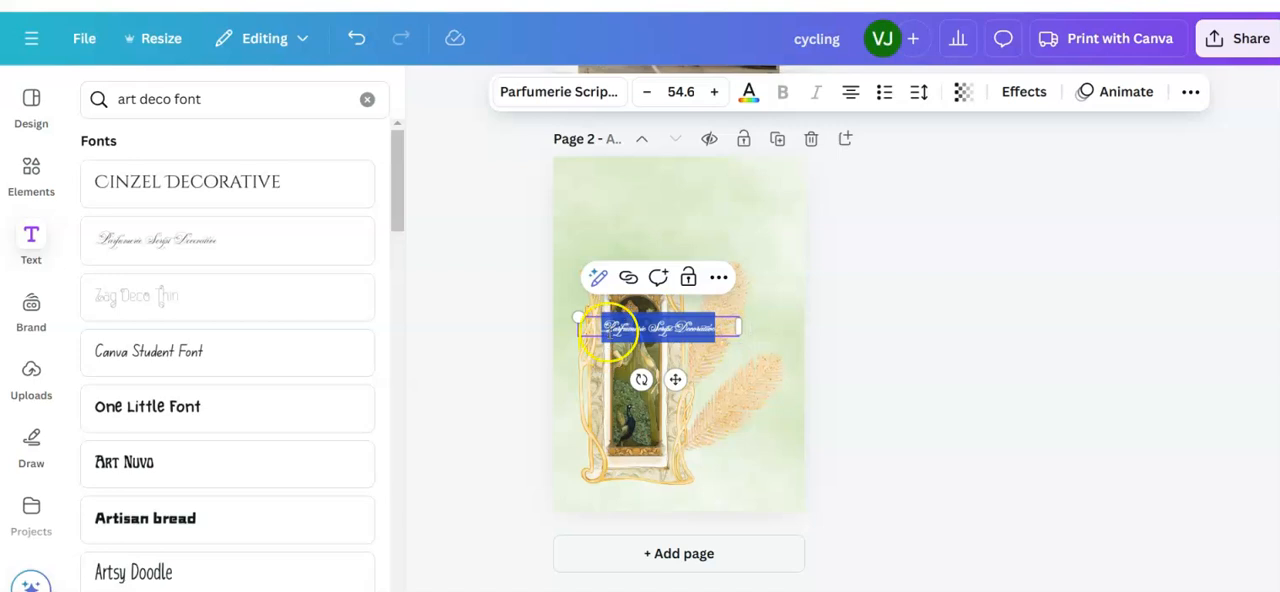
{"action": "left_click", "coordinate": [611, 328]}
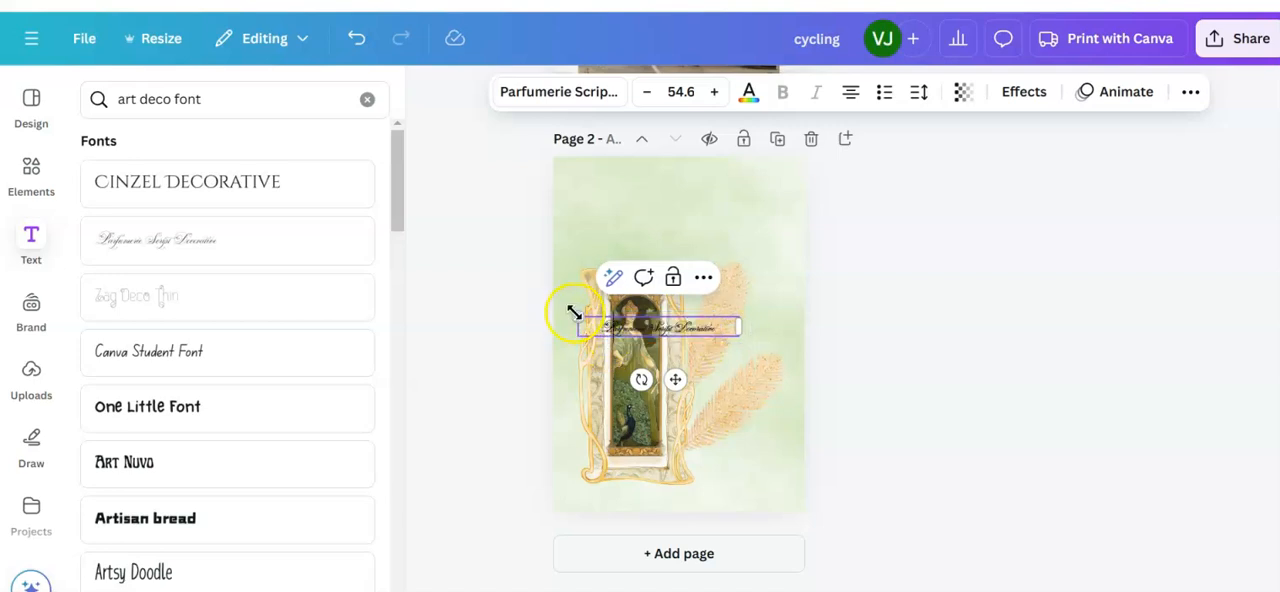
{"action": "left_click_drag", "start_coordinate": [574, 308], "coordinate": [517, 263]}
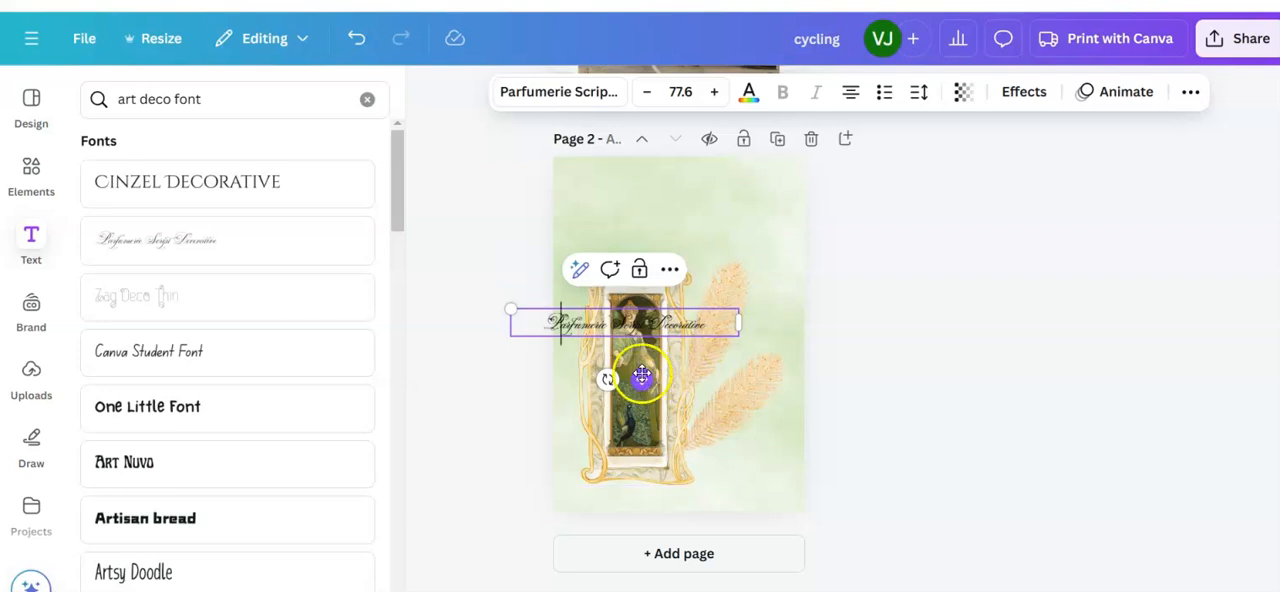
Step: Move the decorative heading above the framed picture on page 2 and replace its text with "Art Deco"
{"action": "left_click_drag", "start_coordinate": [651, 373], "coordinate": [696, 294]}
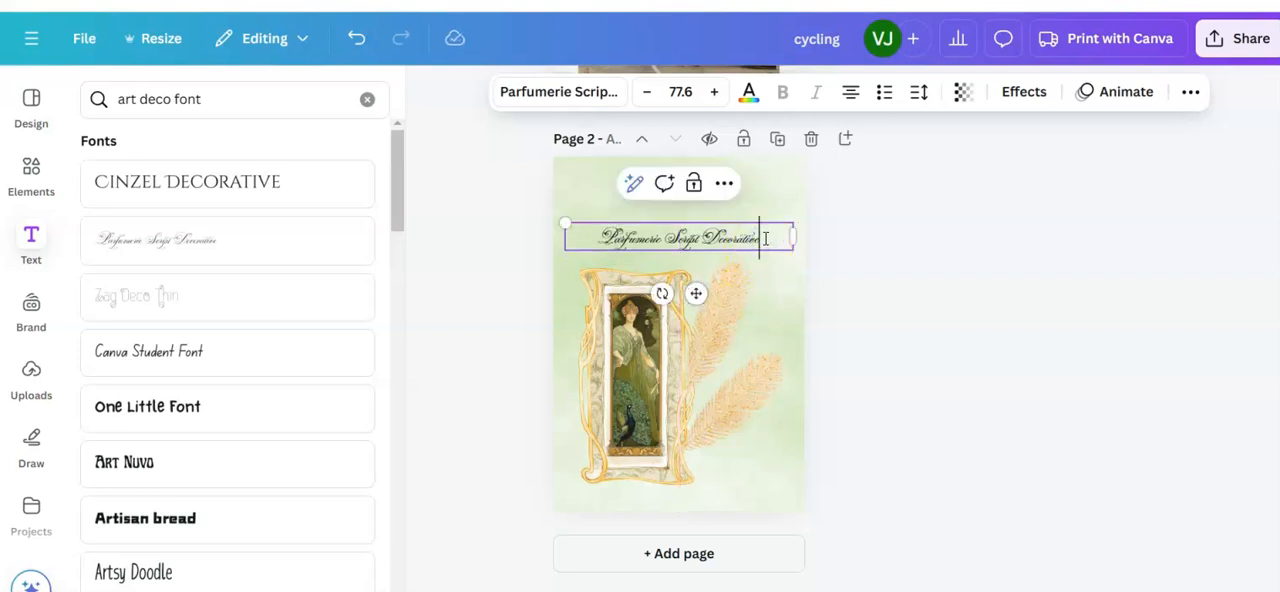
{"action": "left_click_drag", "start_coordinate": [767, 235], "coordinate": [595, 236]}
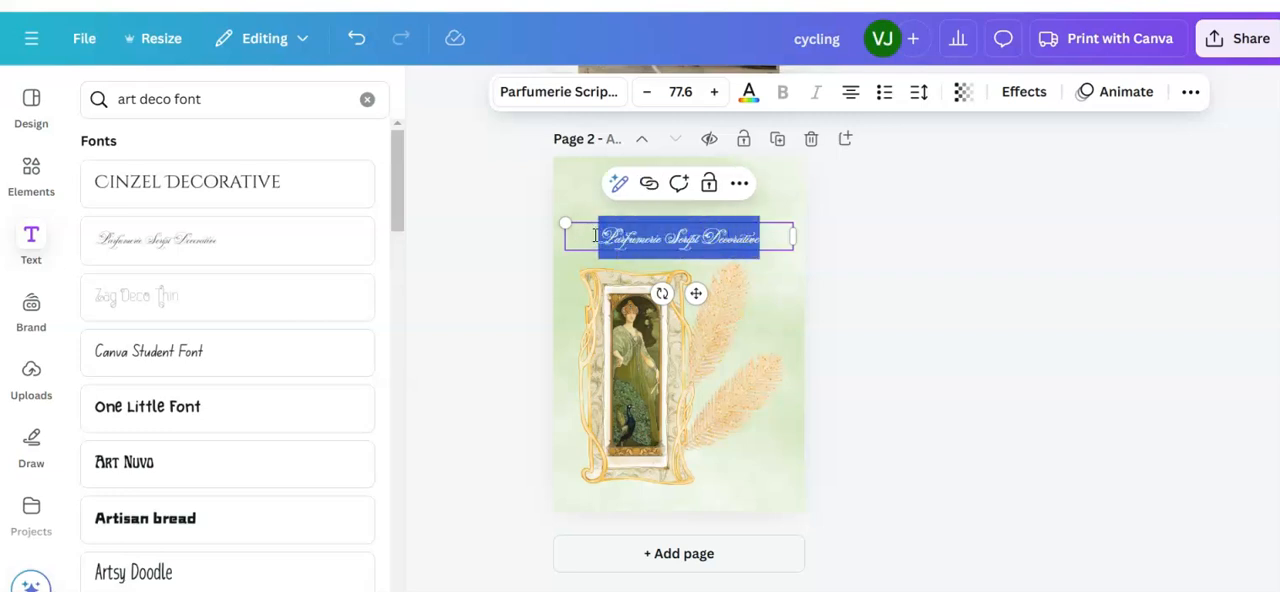
{"action": "type", "text": "The"}
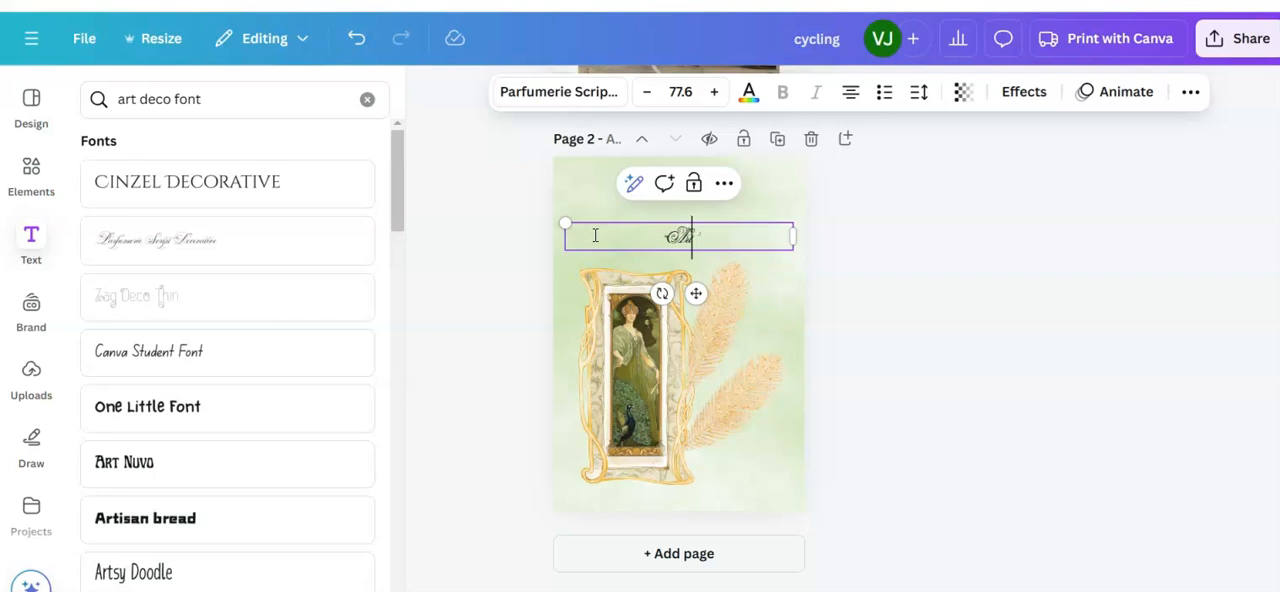
{"action": "type", "text": " Seco"}
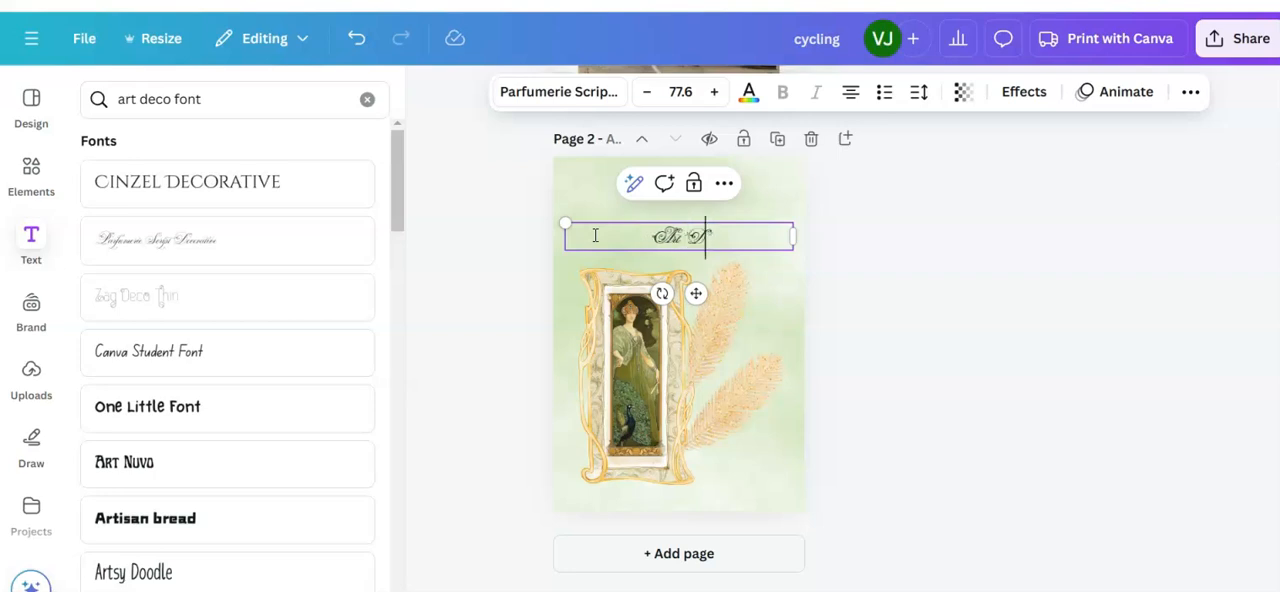
{"action": "left_click", "coordinate": [602, 268]}
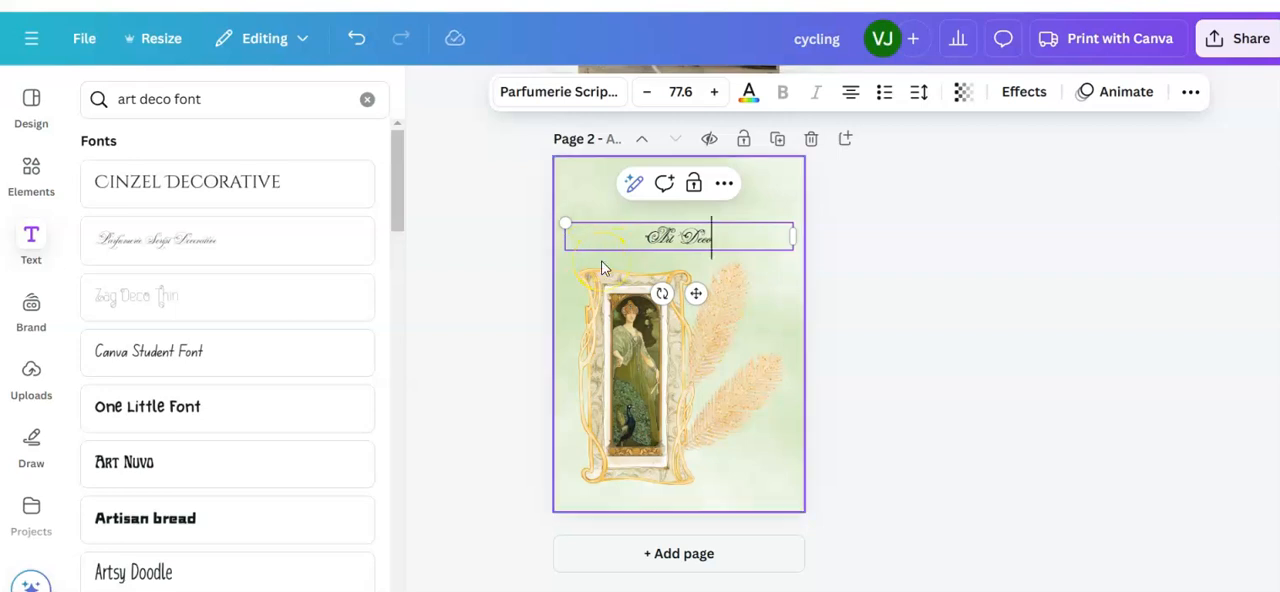
Step: Increase the font size of the "Art Deco" heading to 144
{"action": "left_click", "coordinate": [689, 92]}
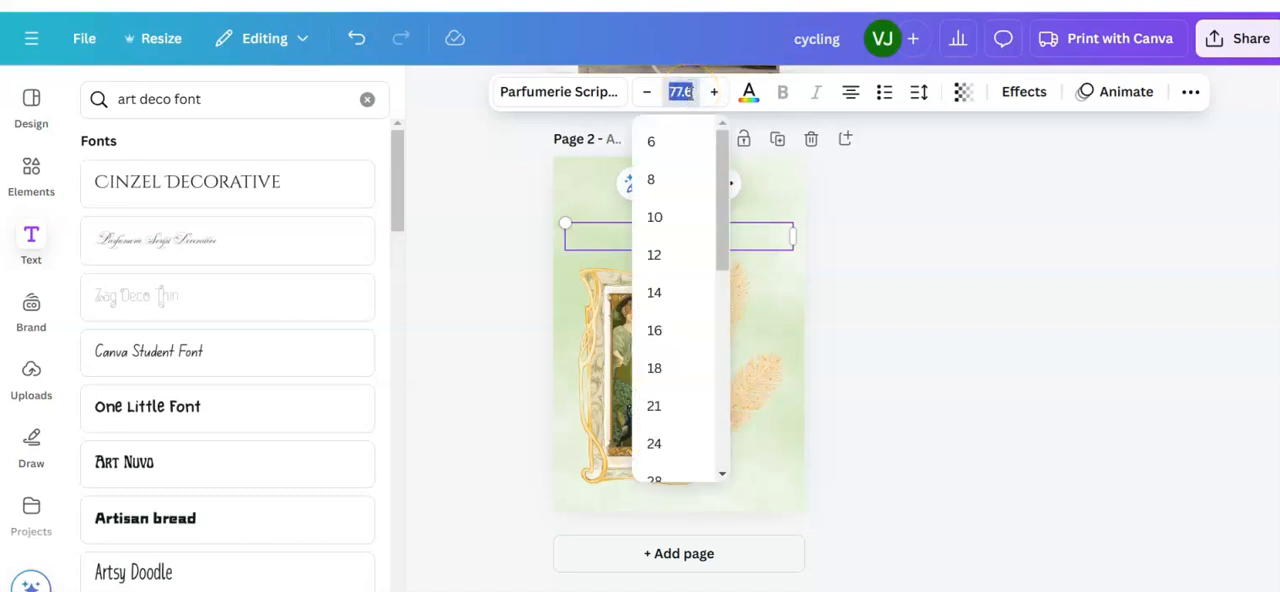
{"action": "left_click_drag", "start_coordinate": [714, 163], "coordinate": [710, 362]}
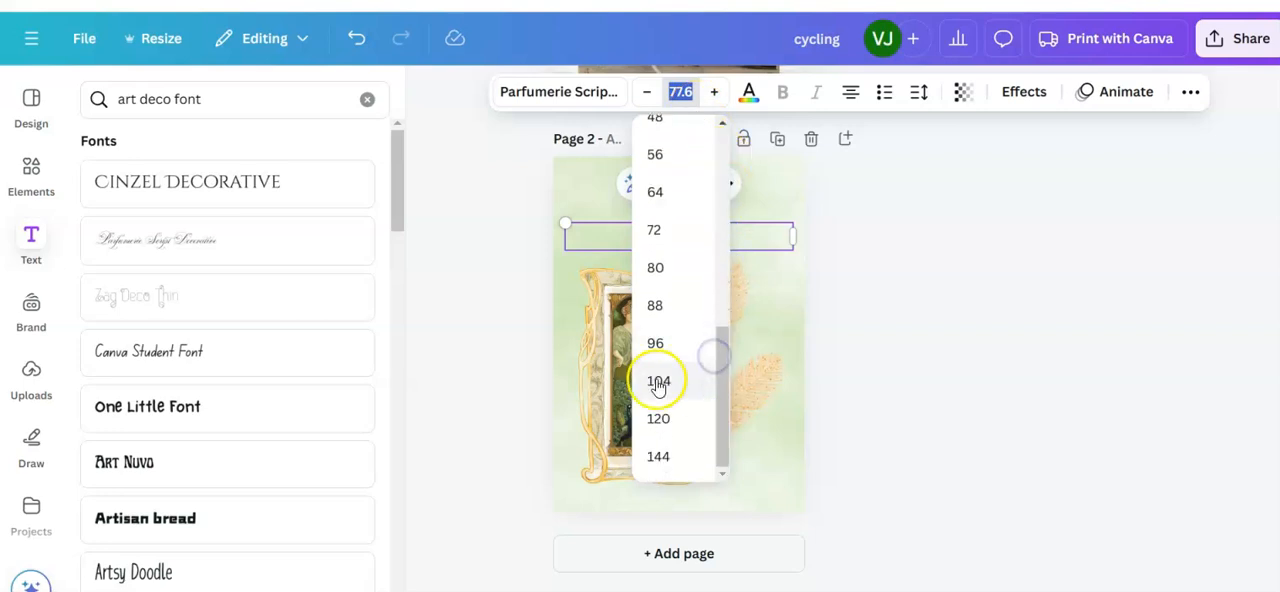
{"action": "left_click", "coordinate": [658, 380]}
{"action": "left_click", "coordinate": [684, 92]}
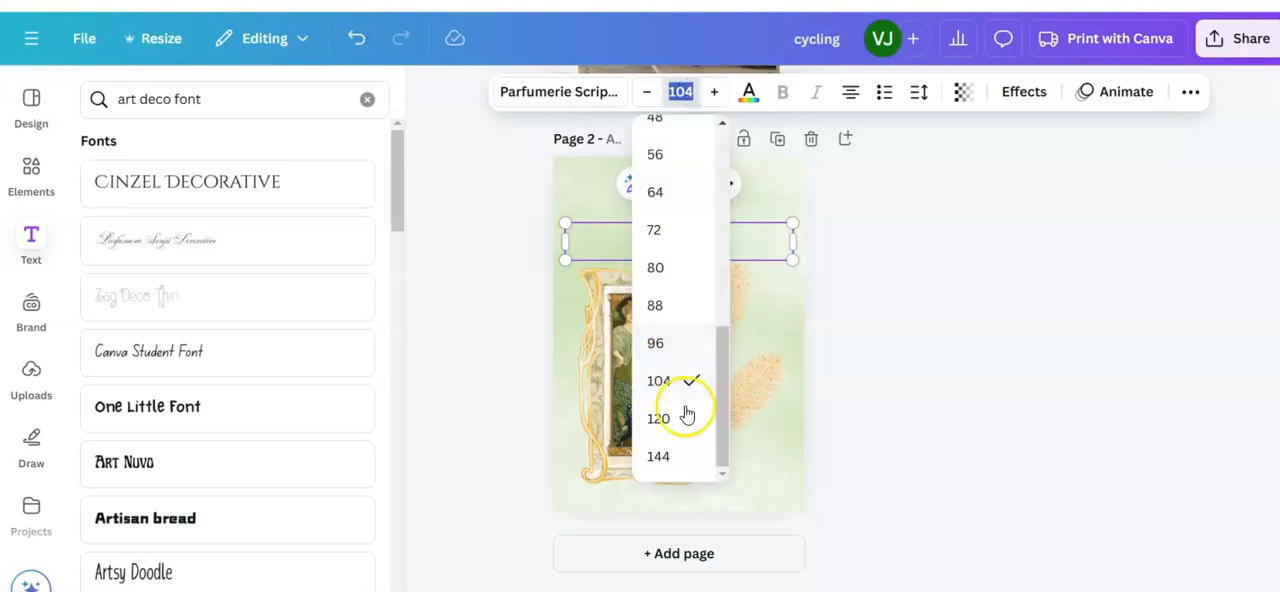
{"action": "left_click", "coordinate": [668, 457]}
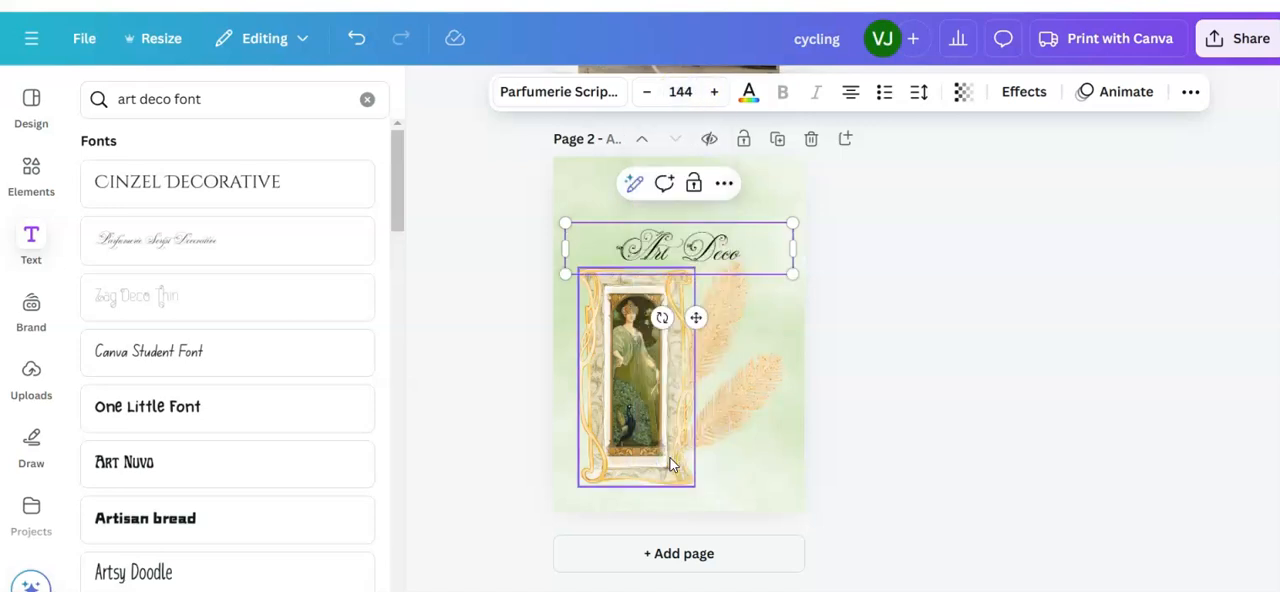
Step: Move the "Art Deco" heading up clear of the frame, keeping it centred horizontally on the page
{"action": "left_click", "coordinate": [697, 320]}
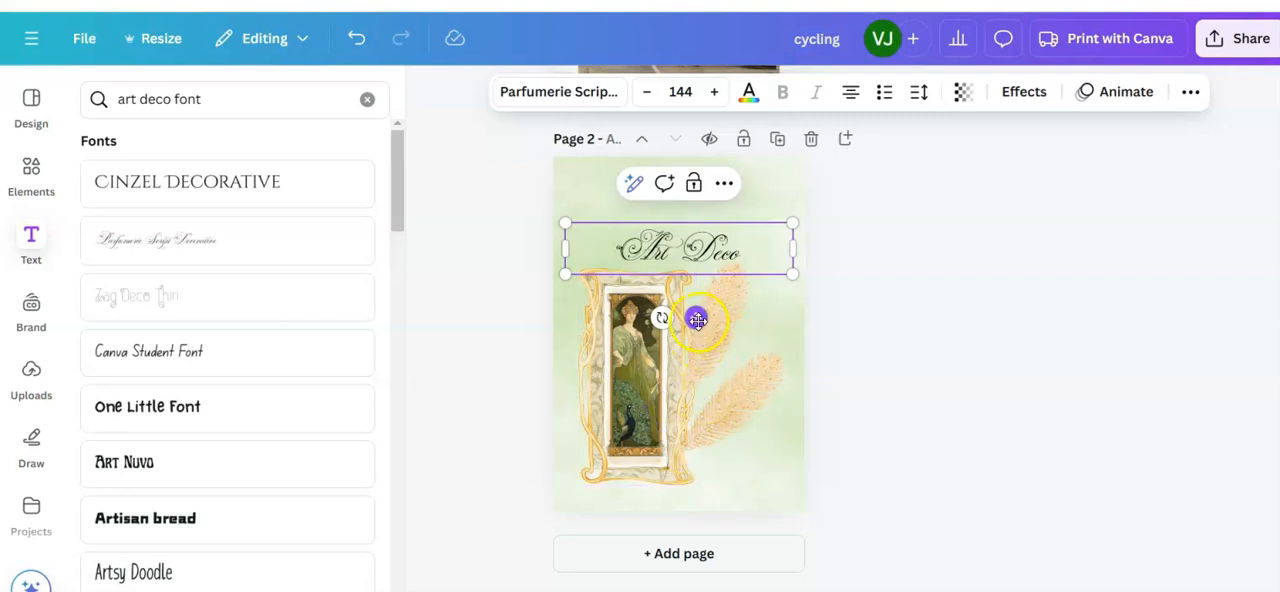
{"action": "left_click_drag", "start_coordinate": [697, 318], "coordinate": [696, 291]}
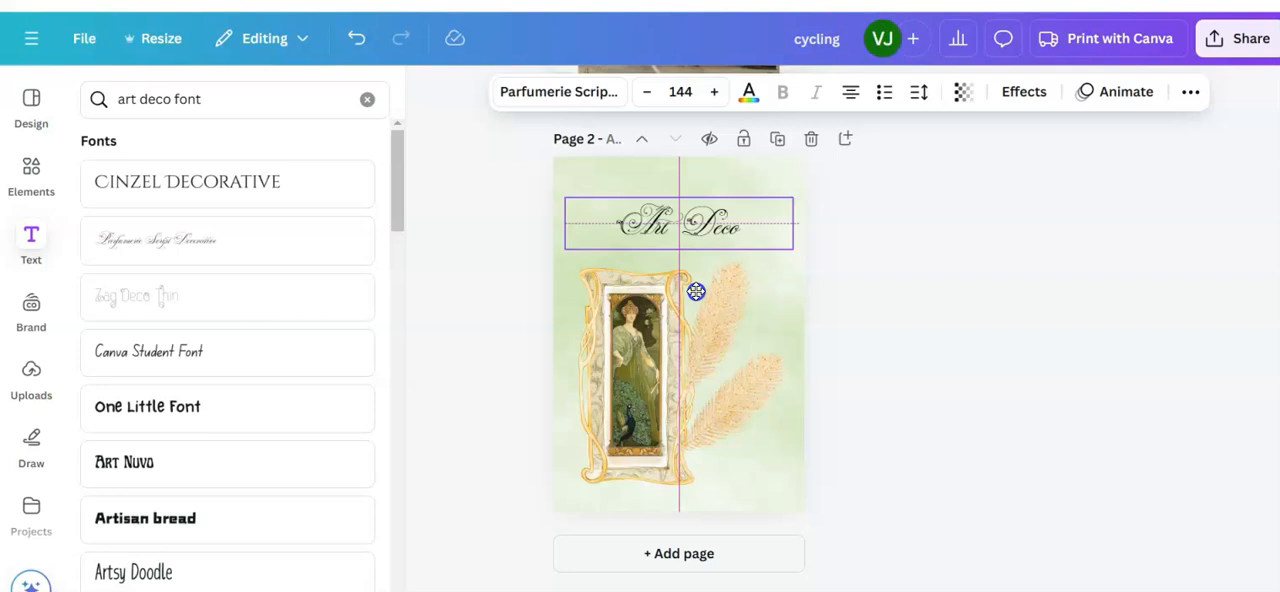
{"action": "left_click_drag", "start_coordinate": [696, 291], "coordinate": [696, 291]}
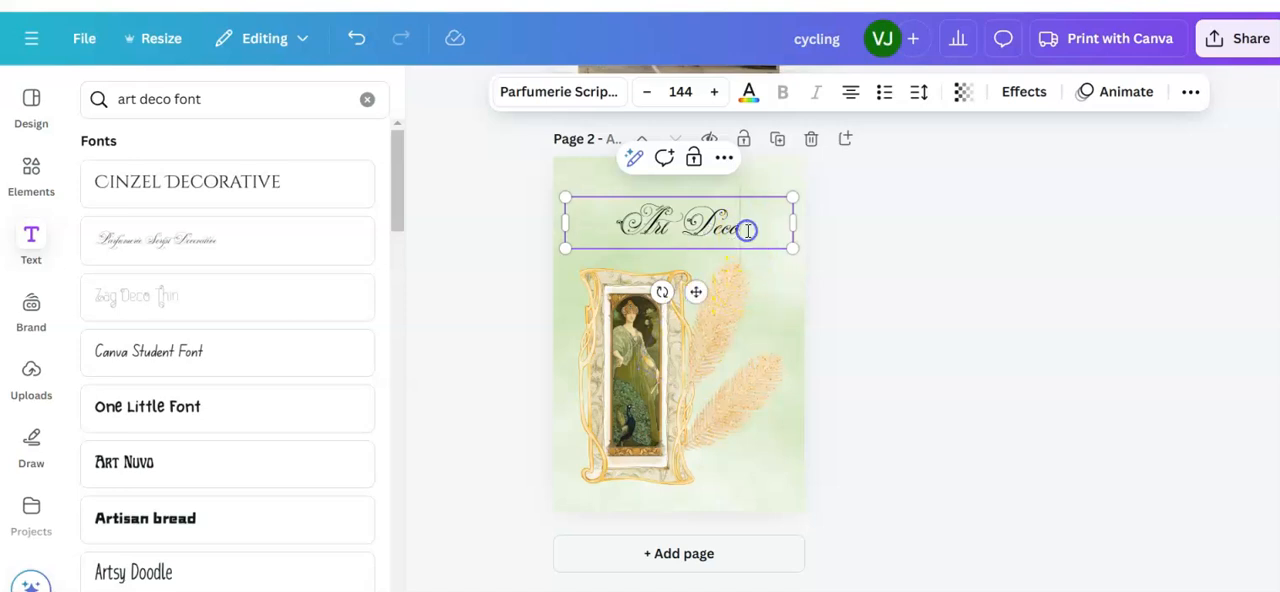
Step: Recolour the "Art Deco" heading with the dark shade #3f3f27 from the framed picture's photo colours
{"action": "left_click", "coordinate": [707, 227]}
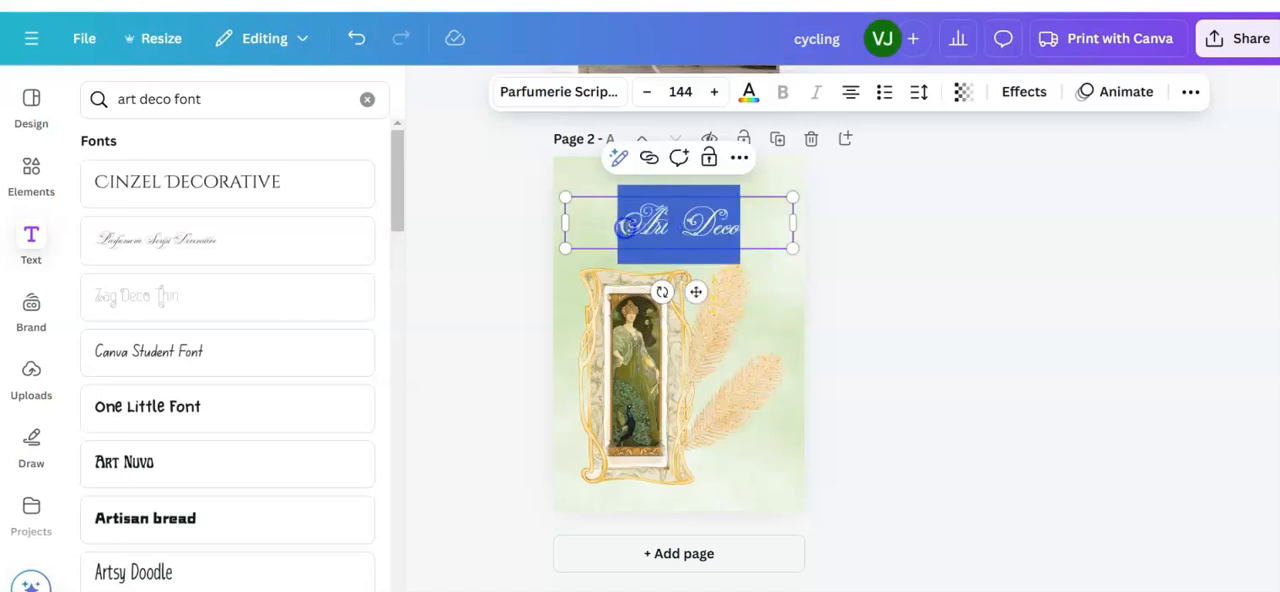
{"action": "left_click", "coordinate": [752, 92]}
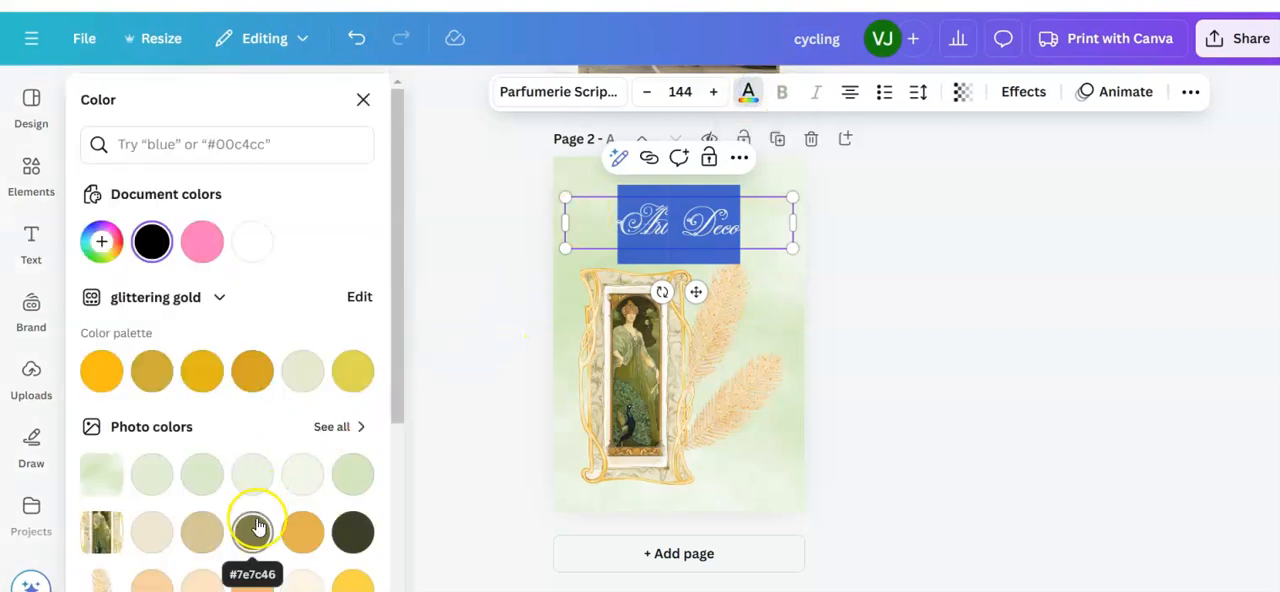
{"action": "left_click", "coordinate": [347, 534]}
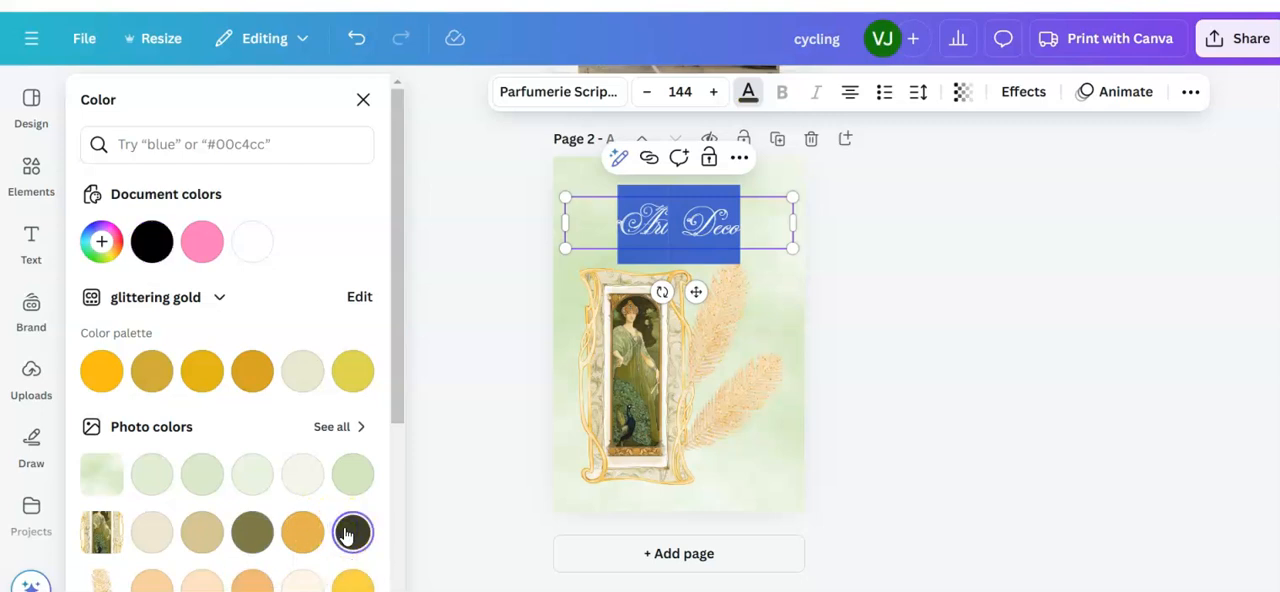
{"action": "scroll", "coordinate": [200, 475], "scroll_direction": "down", "scroll_amount": 2}
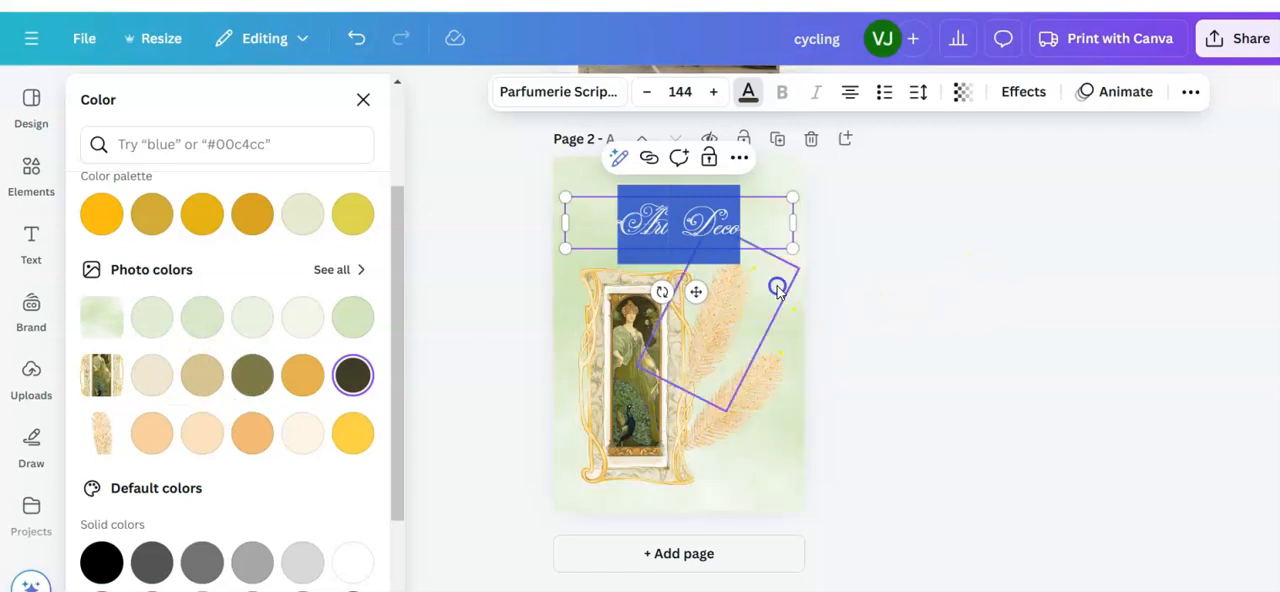
{"action": "left_click", "coordinate": [778, 290]}
Step: Recolour the whole "Art Deco" heading with the olive green from the framed picture's photo colours
{"action": "left_click", "coordinate": [690, 221]}
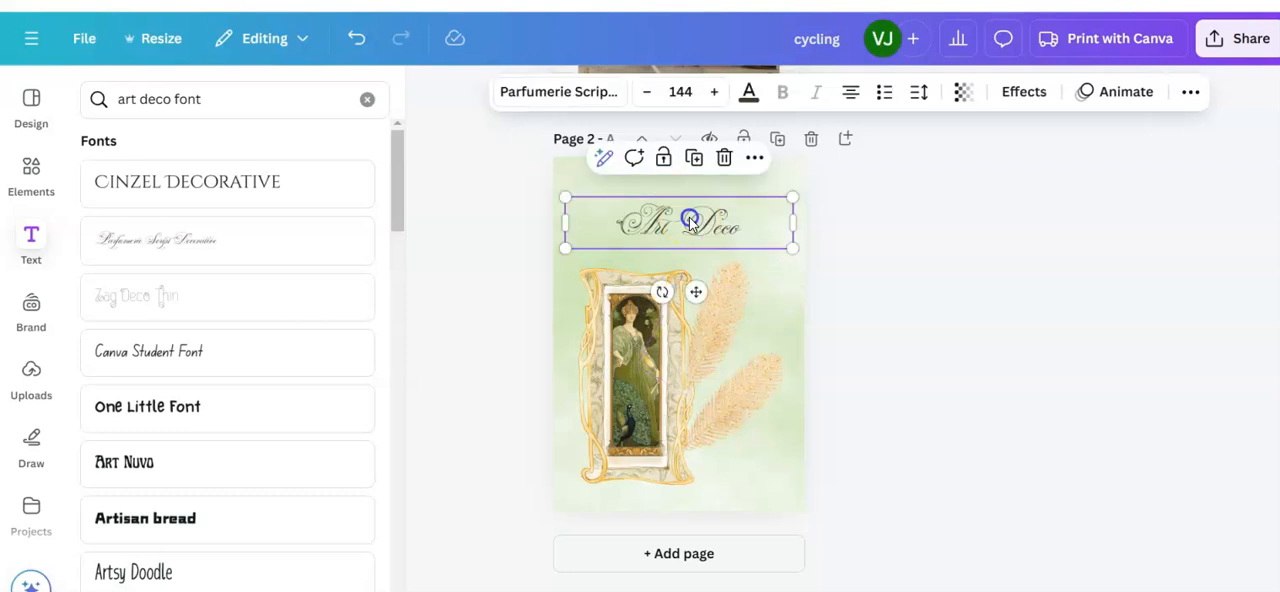
{"action": "left_click", "coordinate": [743, 222]}
{"action": "left_click_drag", "start_coordinate": [743, 222], "coordinate": [612, 226]}
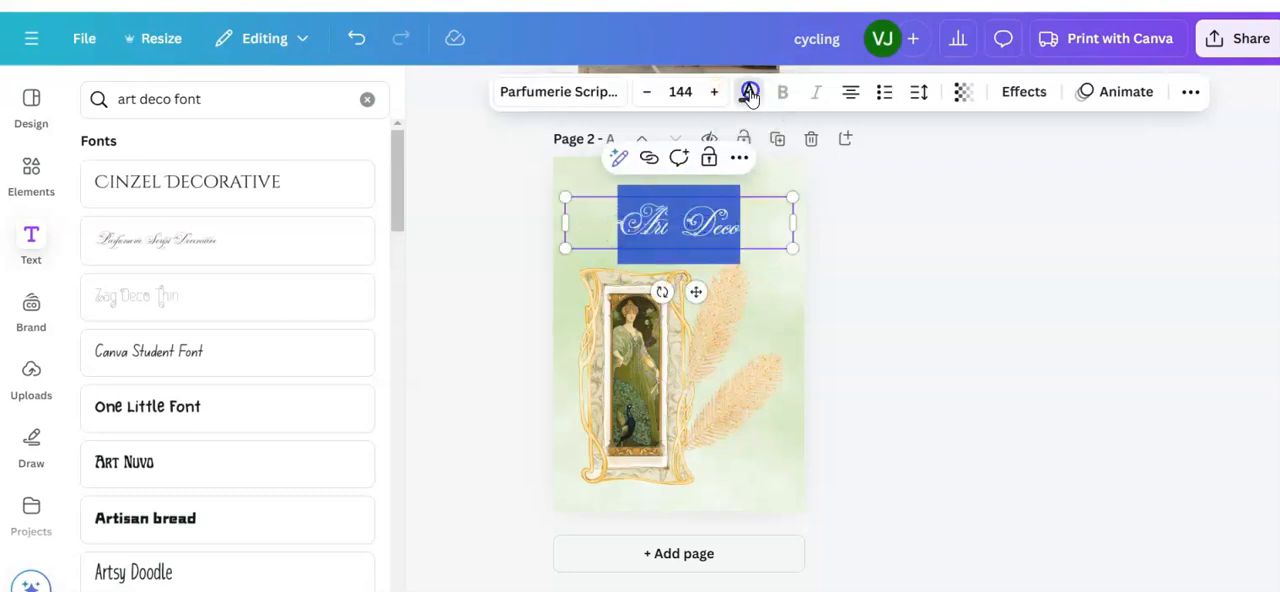
{"action": "left_click", "coordinate": [750, 93]}
{"action": "left_click", "coordinate": [253, 532]}
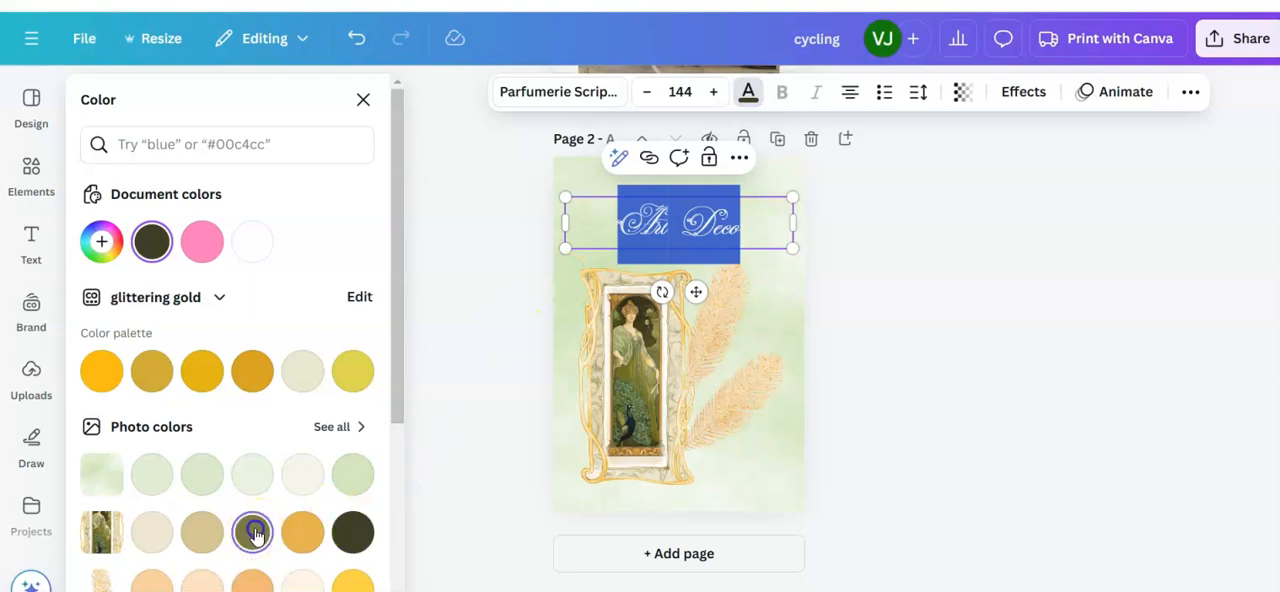
{"action": "left_click", "coordinate": [767, 455]}
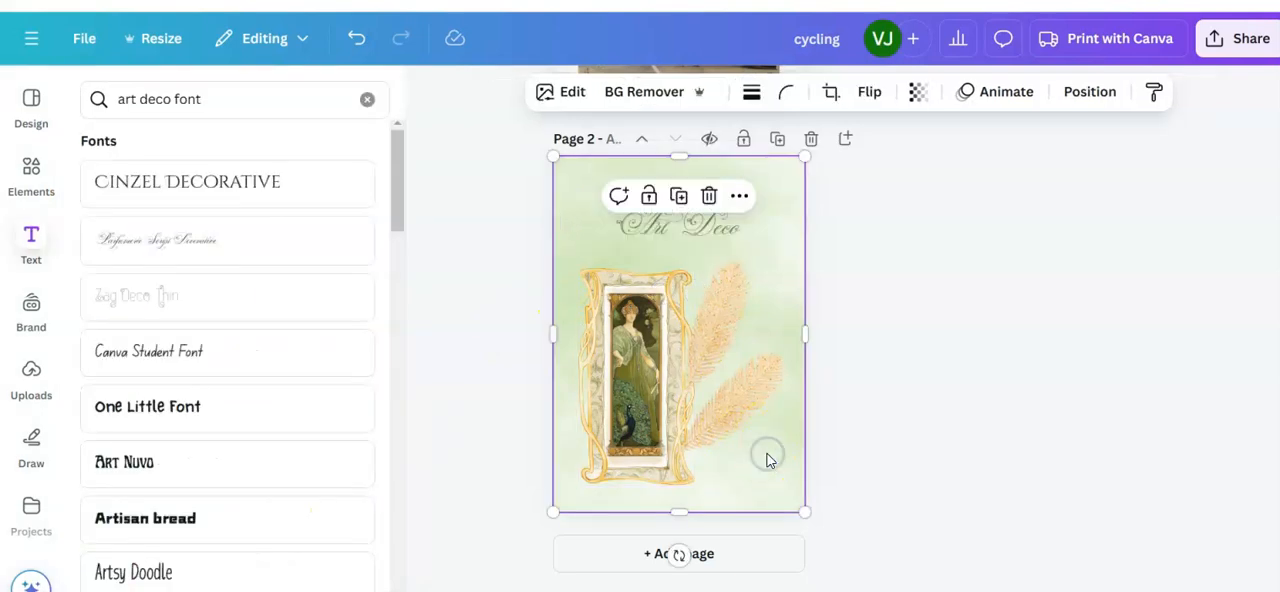
Step: Try the Shadow effect on the "Art Deco" heading, and settle on the Lift effect at intensity 50
{"action": "left_click", "coordinate": [758, 226]}
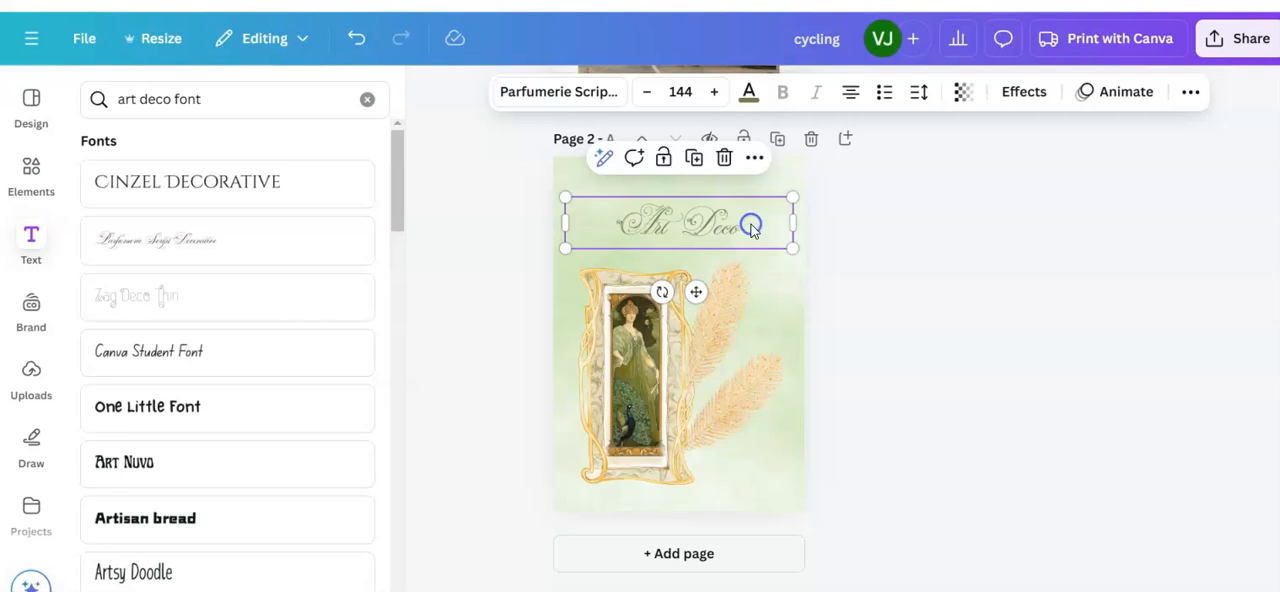
{"action": "left_click_drag", "start_coordinate": [755, 224], "coordinate": [614, 224]}
{"action": "left_click", "coordinate": [1023, 92]}
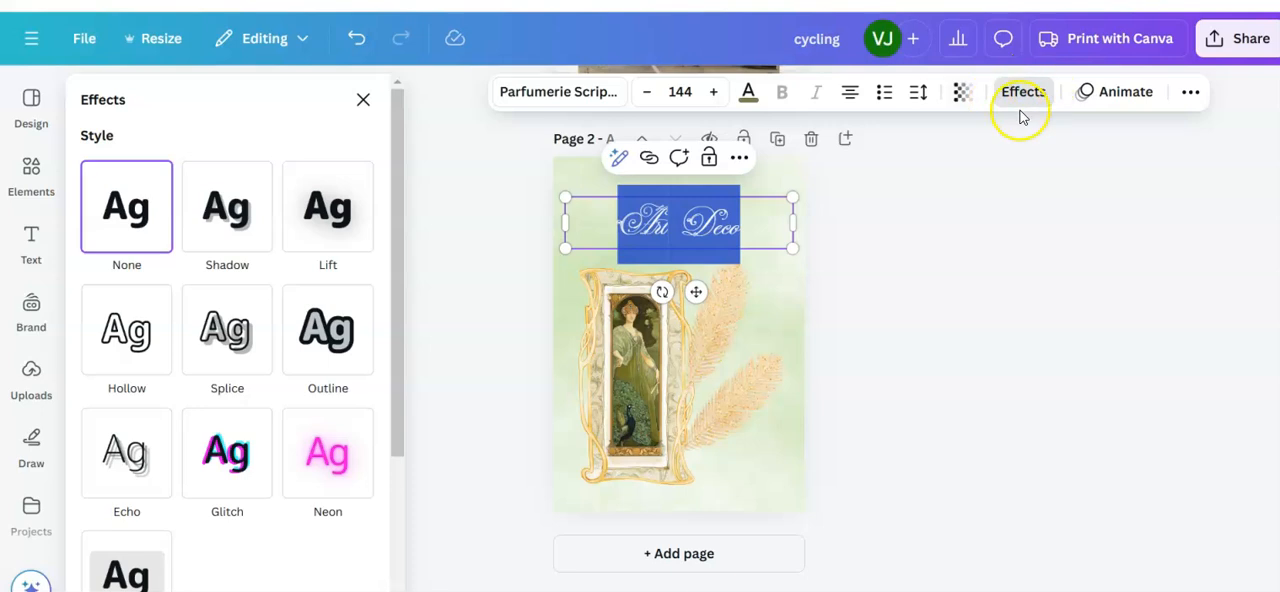
{"action": "left_click", "coordinate": [234, 211]}
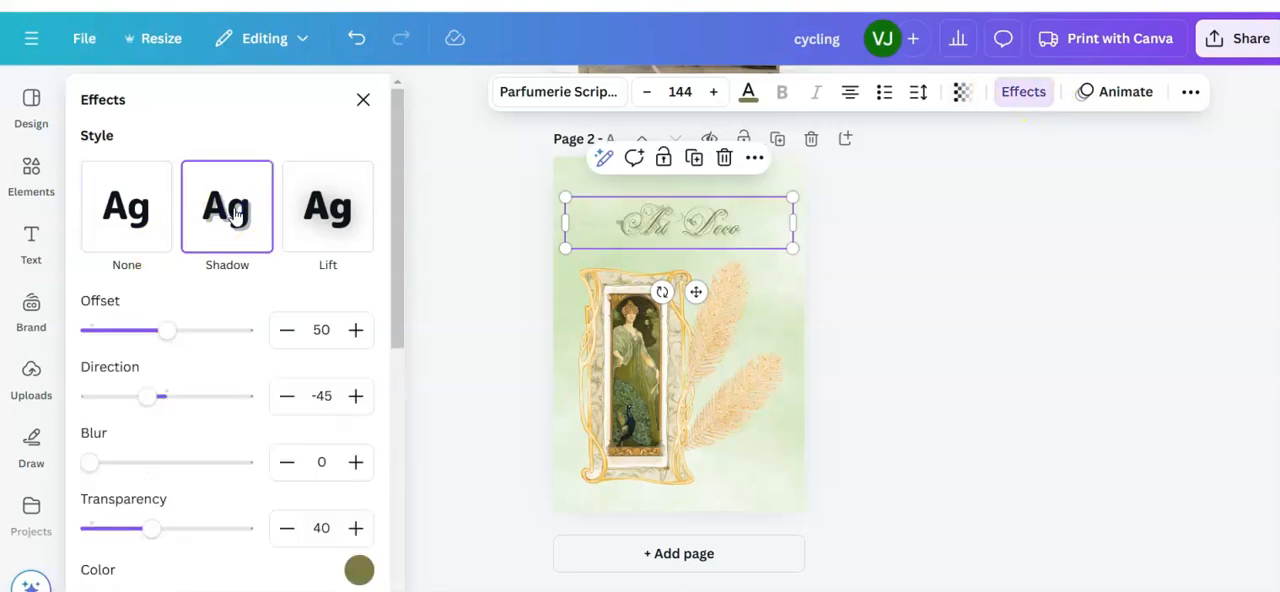
{"action": "left_click", "coordinate": [335, 212]}
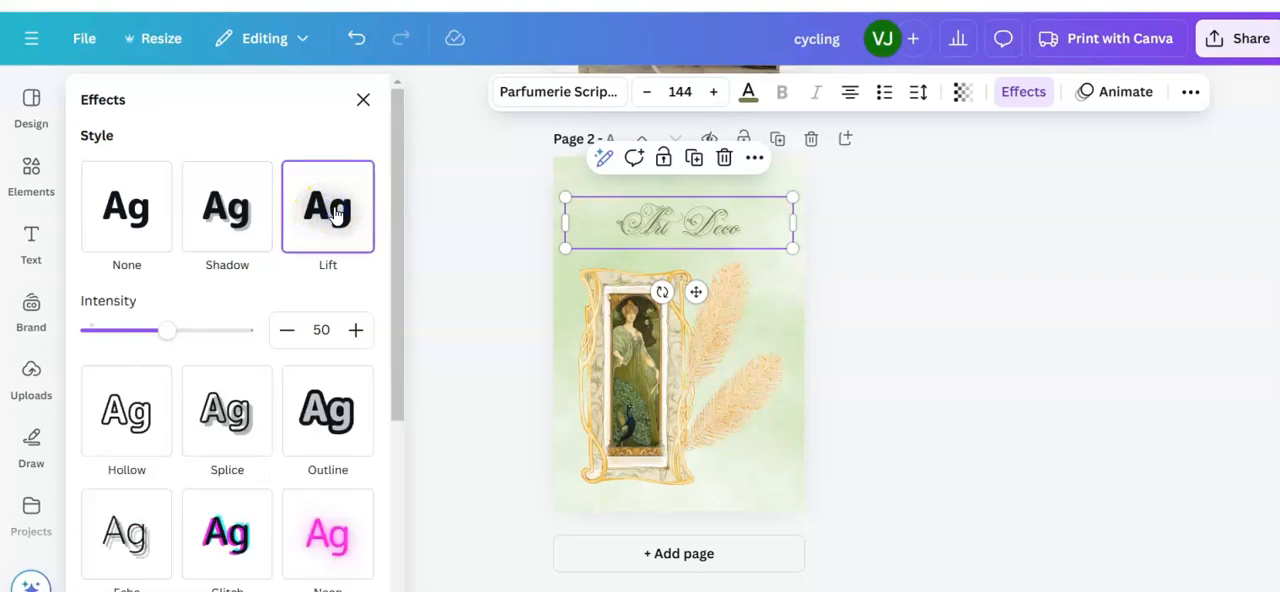
{"action": "left_click", "coordinate": [777, 465]}
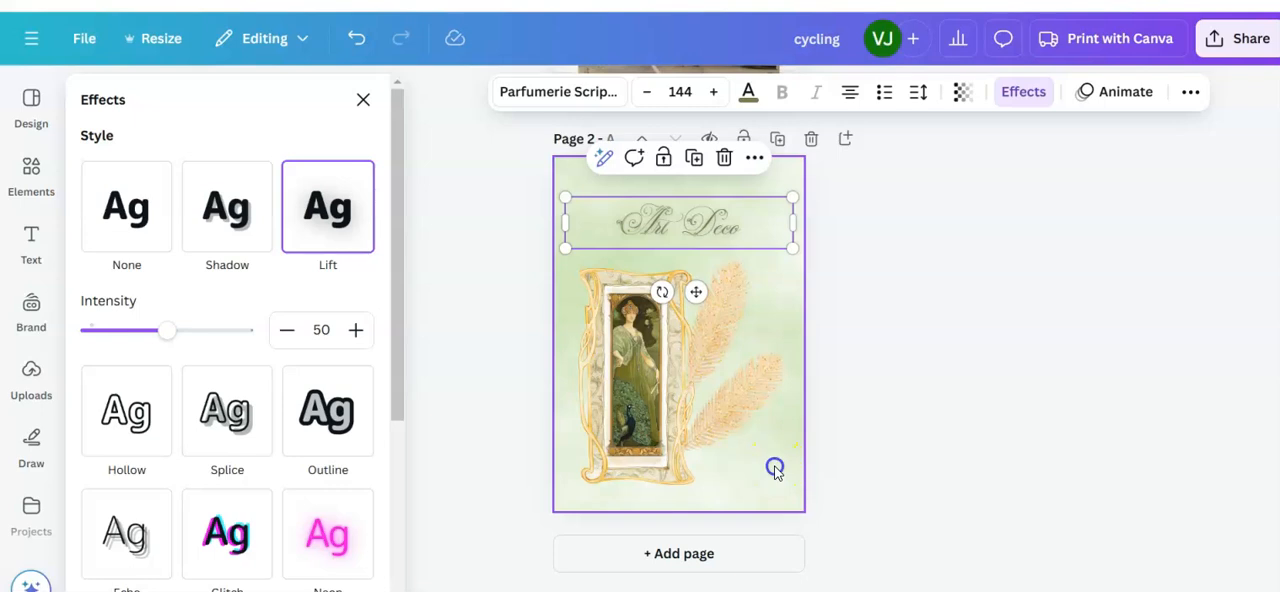
{"action": "left_click", "coordinate": [940, 388]}
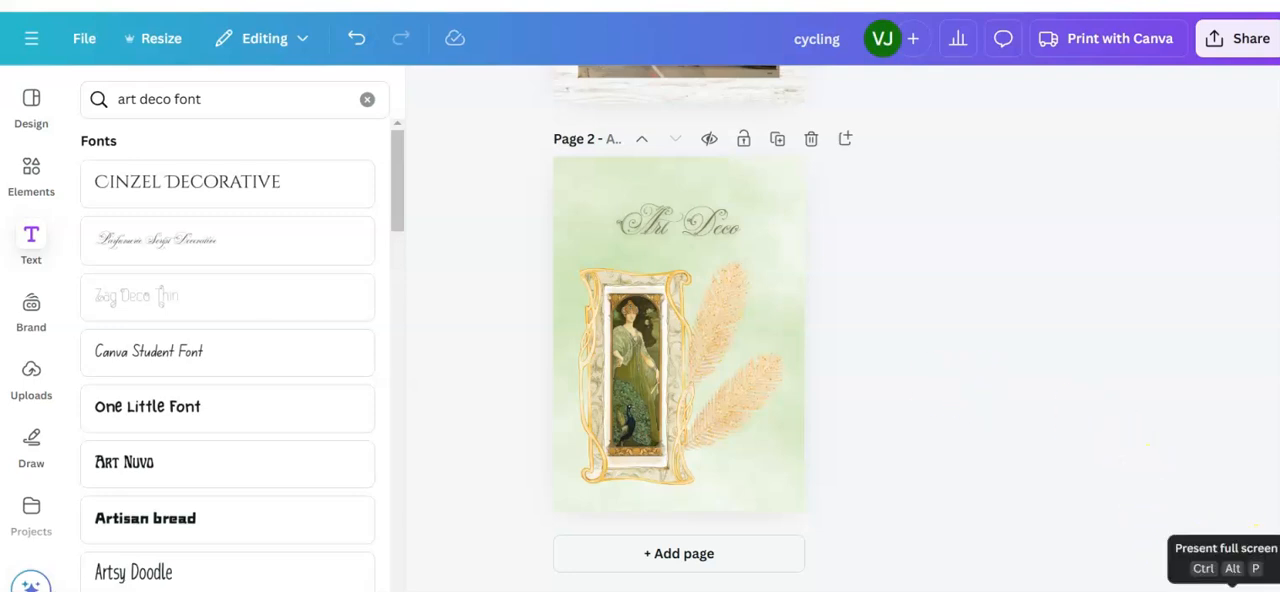
Step: Preview the art deco page as a full-screen presentation and return to editing
{"action": "left_click", "coordinate": [1232, 586]}
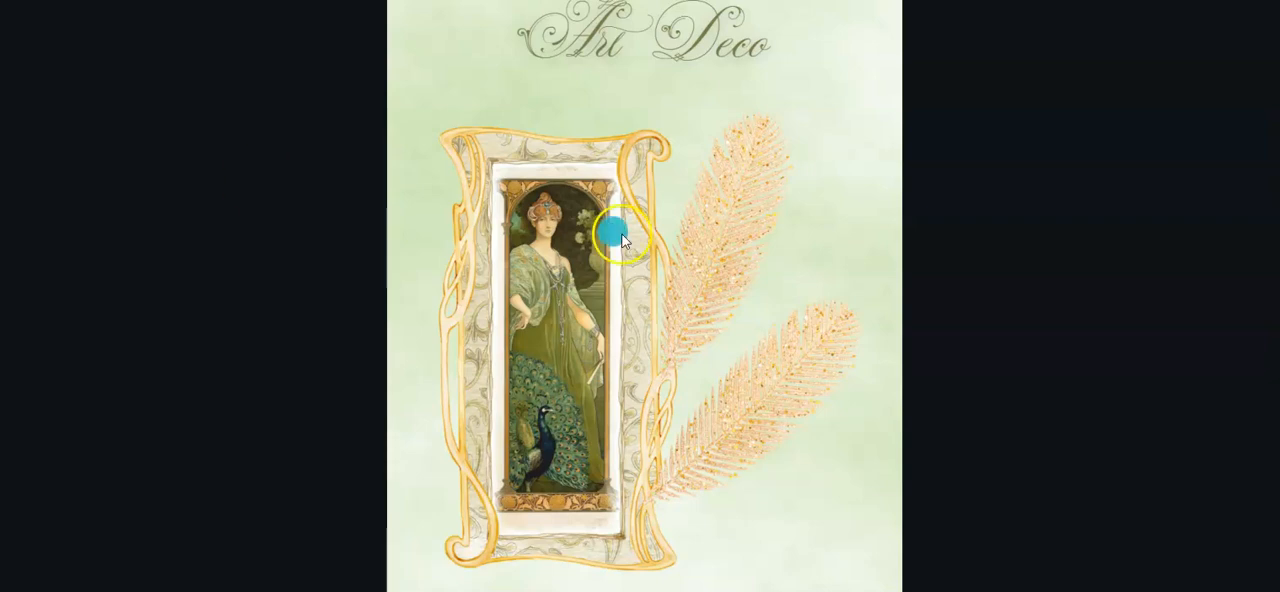
{"action": "left_click", "coordinate": [665, 378]}
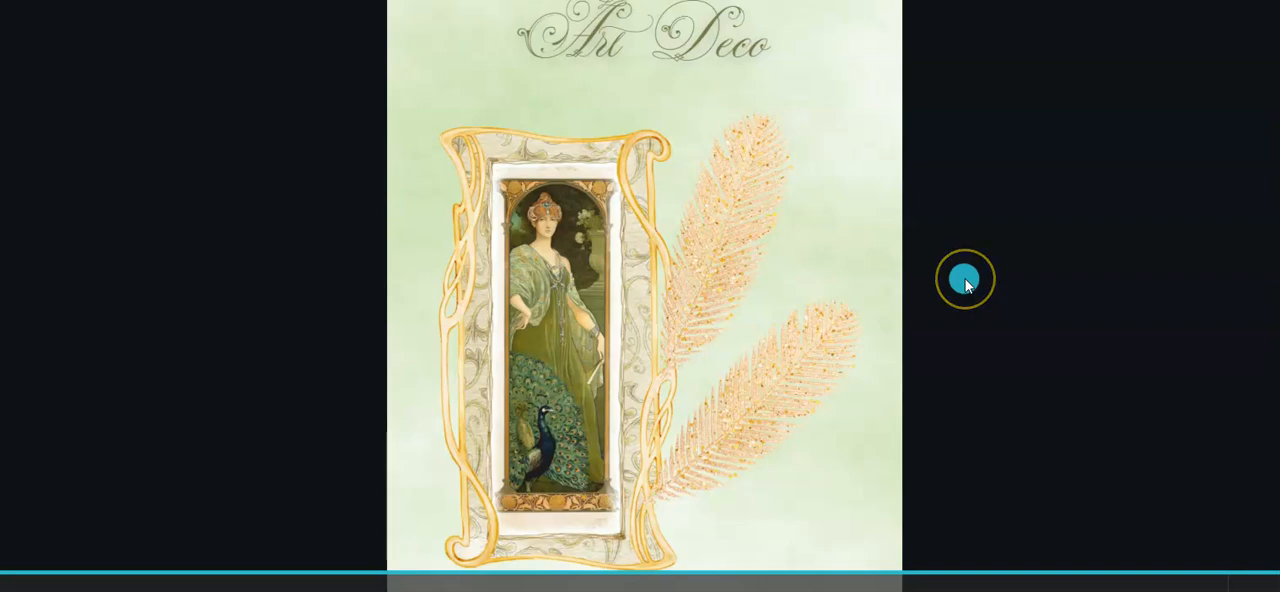
{"action": "key", "text": "Escape"}
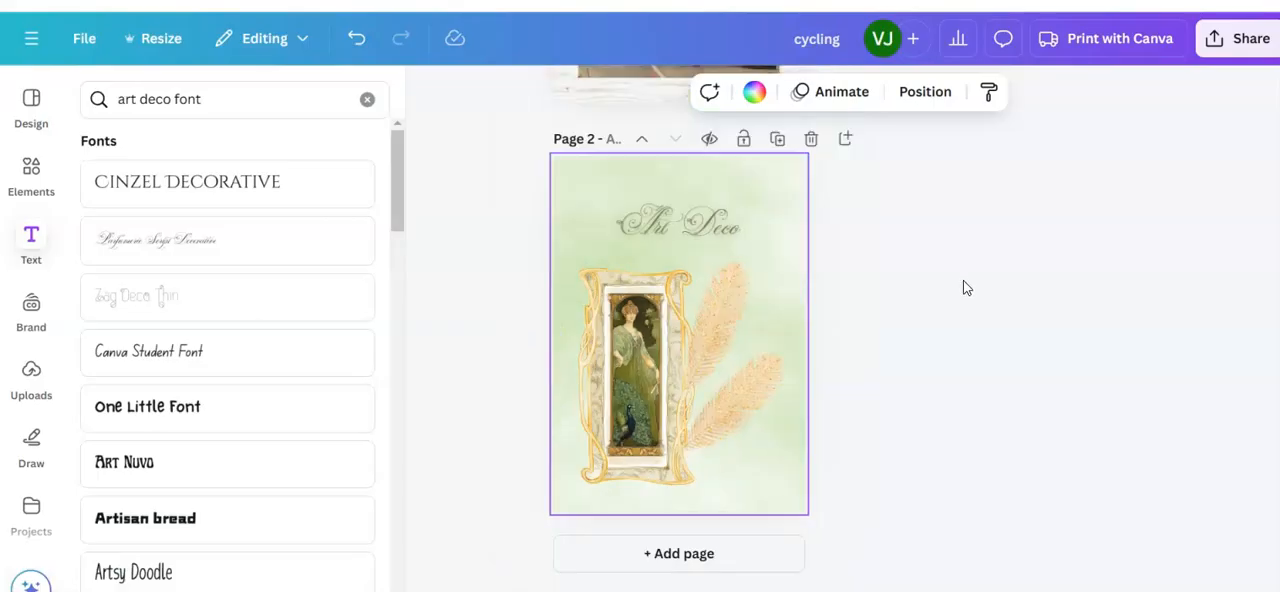
Step: Send the lower feather one layer backward on page 2 and check closely how it meets the frame
{"action": "left_click", "coordinate": [741, 416]}
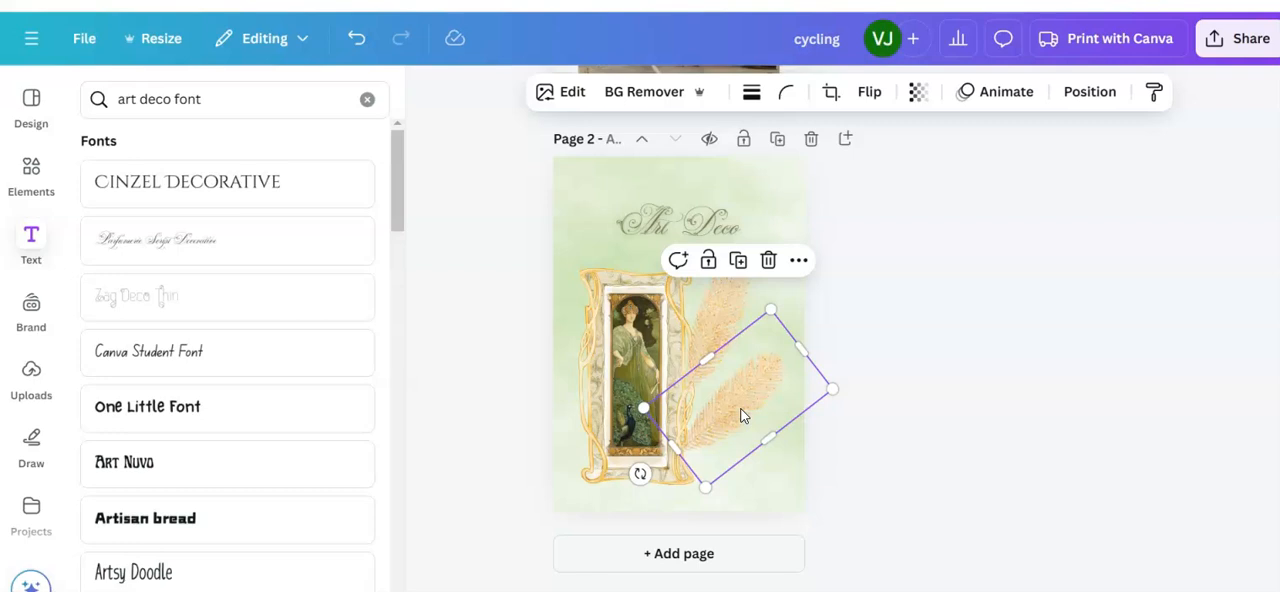
{"action": "left_click", "coordinate": [1087, 91]}
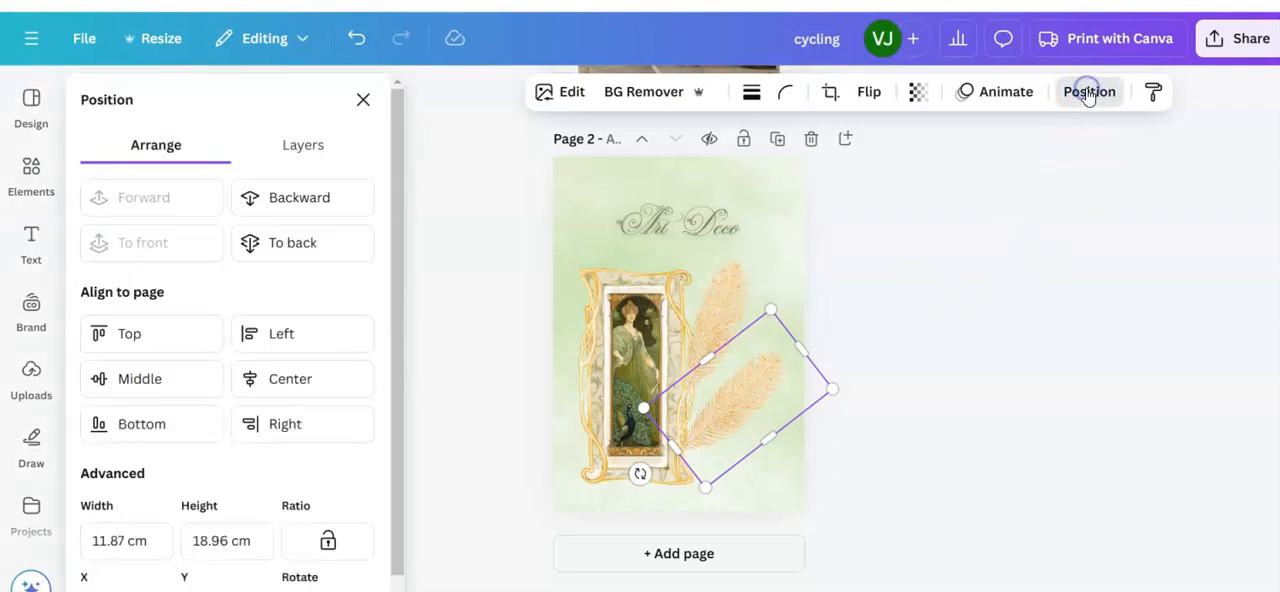
{"action": "left_click", "coordinate": [262, 203]}
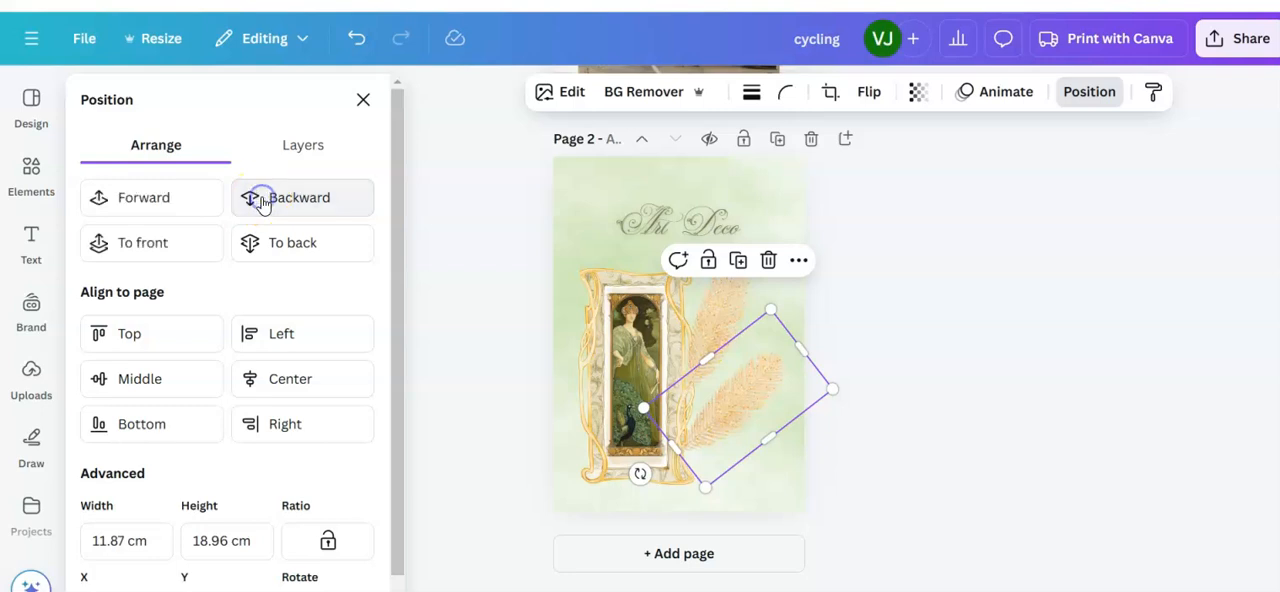
{"action": "left_click", "coordinate": [777, 490]}
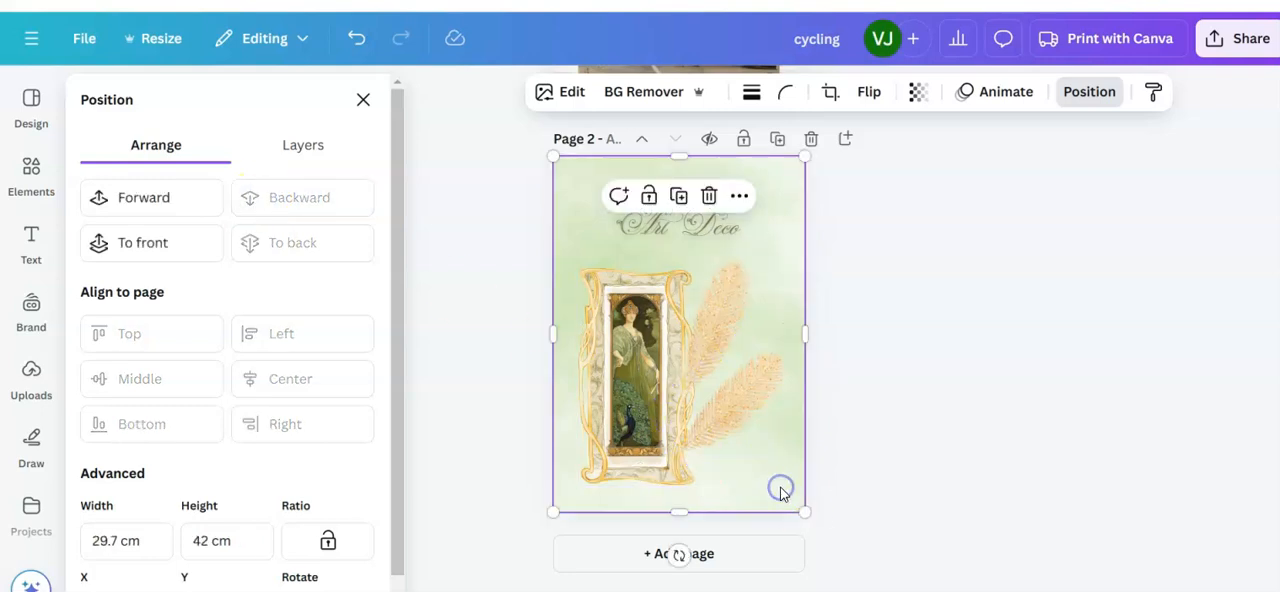
{"action": "left_click_drag", "start_coordinate": [916, 591], "coordinate": [954, 591]}
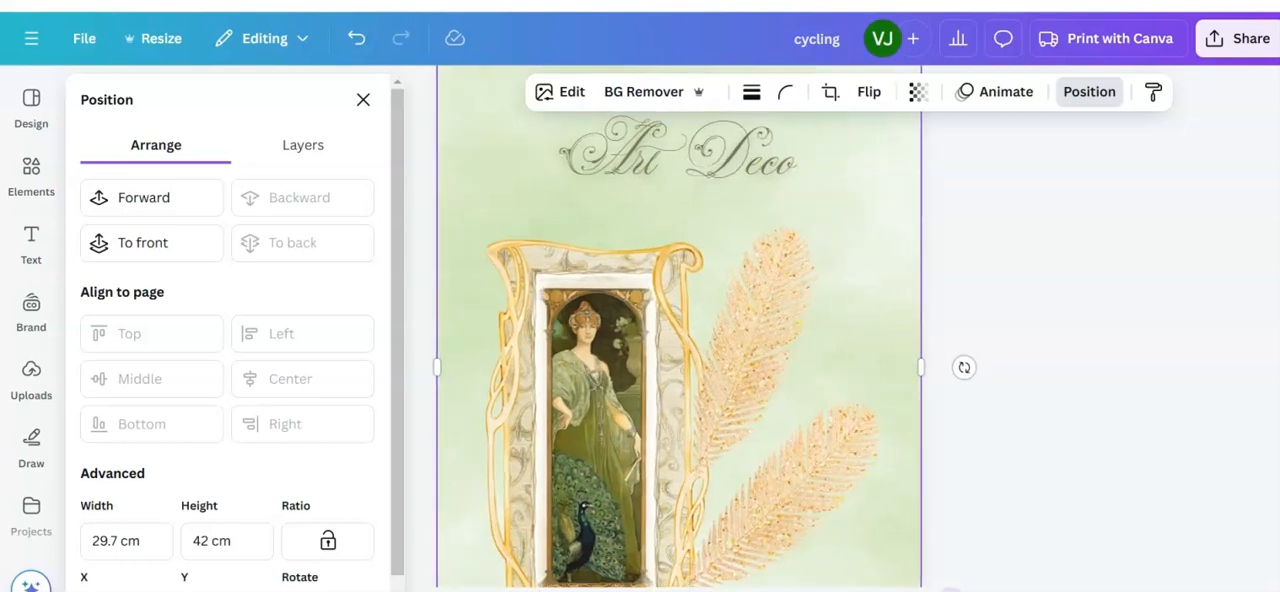
{"action": "scroll", "coordinate": [1103, 298], "scroll_direction": "down", "scroll_amount": 2}
{"action": "scroll", "coordinate": [1104, 299], "scroll_direction": "down", "scroll_amount": 1}
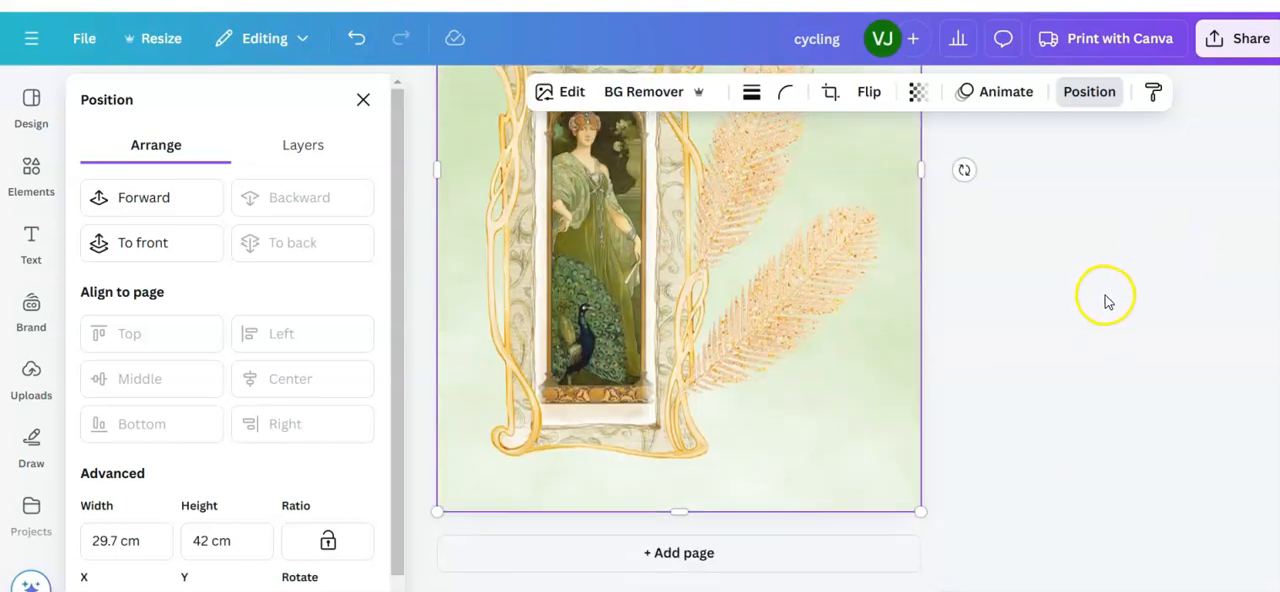
Step: Shift the lower feather on page 2 forward and backward in the layer order, settling it behind the gold frame
{"action": "left_click", "coordinate": [757, 331]}
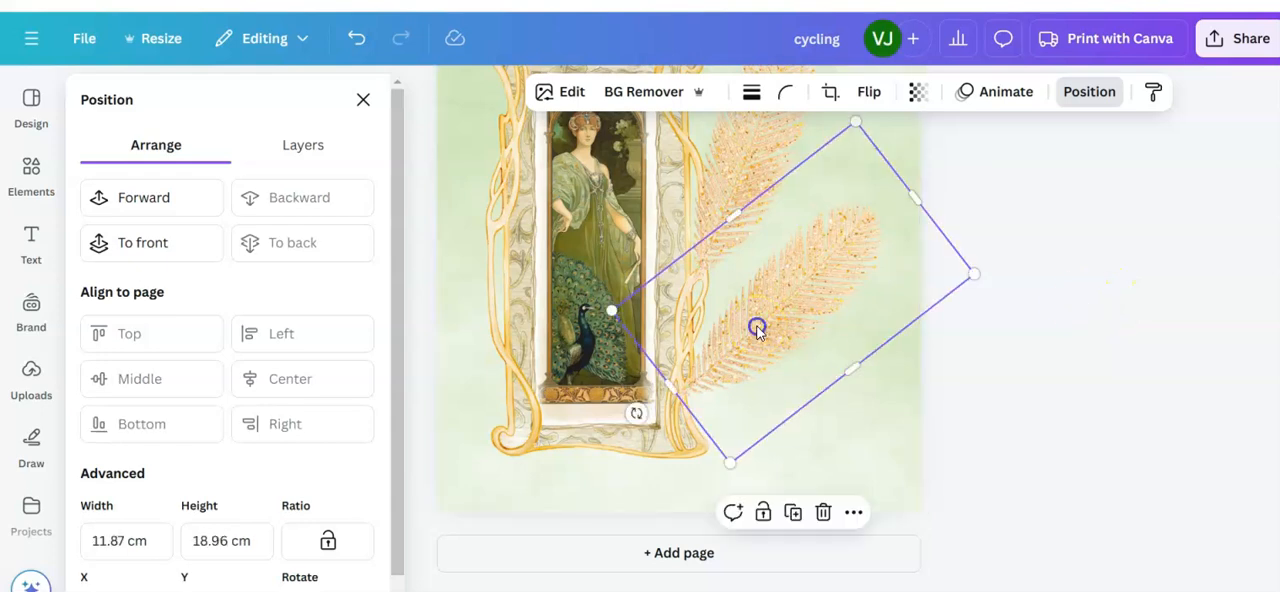
{"action": "left_click", "coordinate": [1072, 92]}
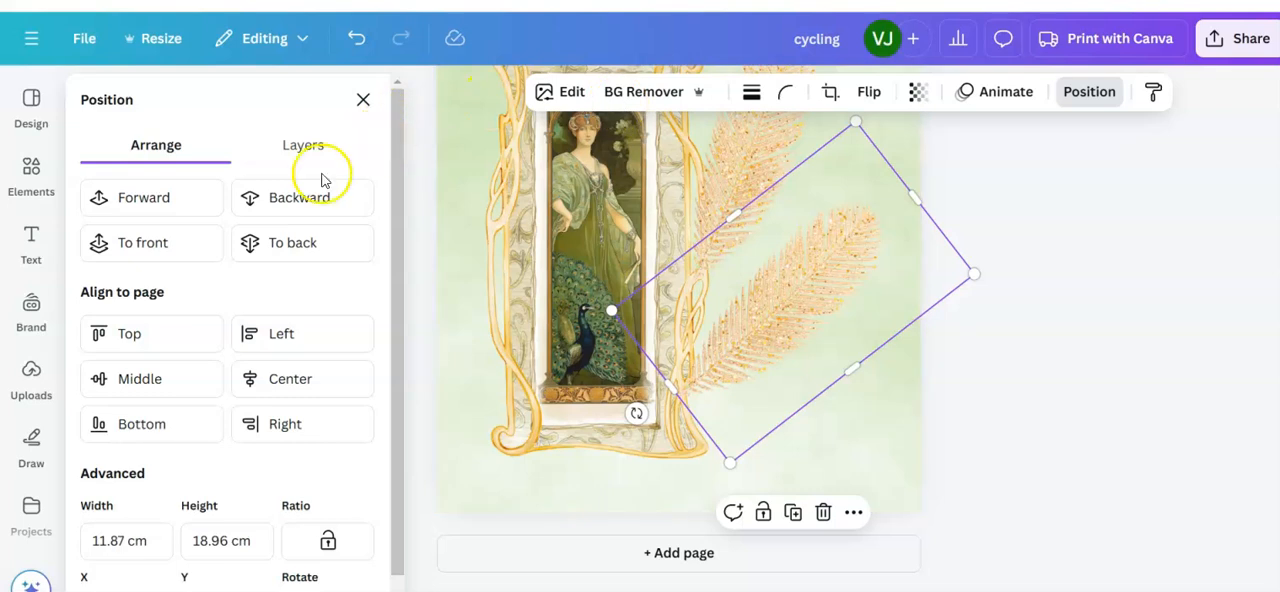
{"action": "left_click", "coordinate": [277, 199]}
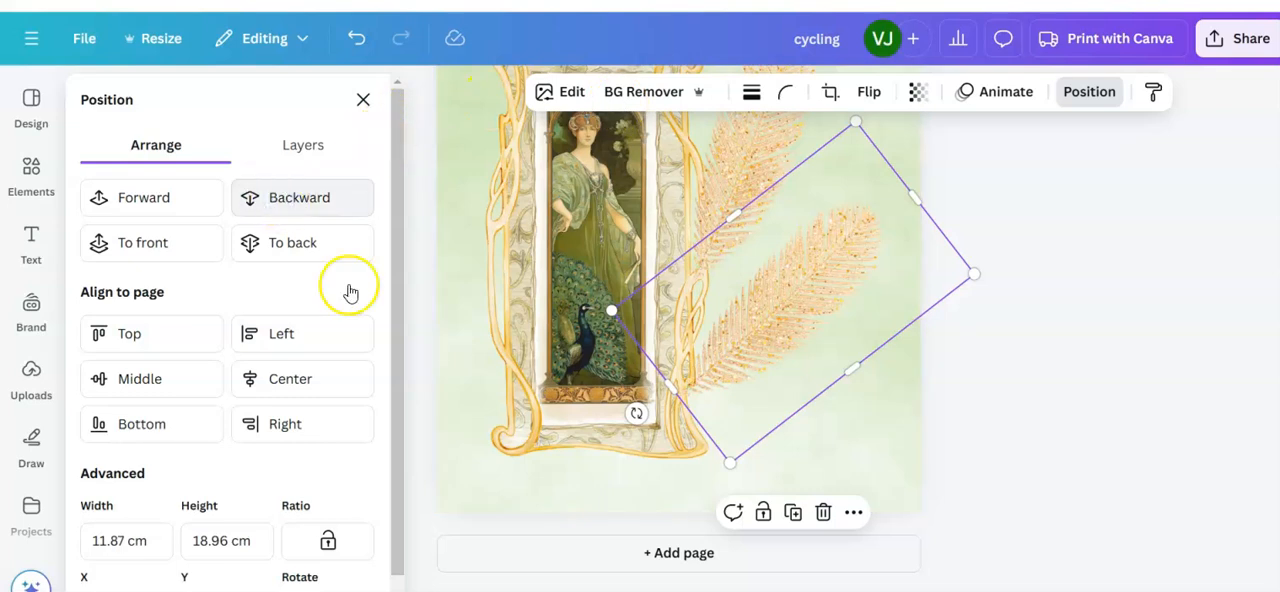
{"action": "left_click", "coordinate": [153, 193]}
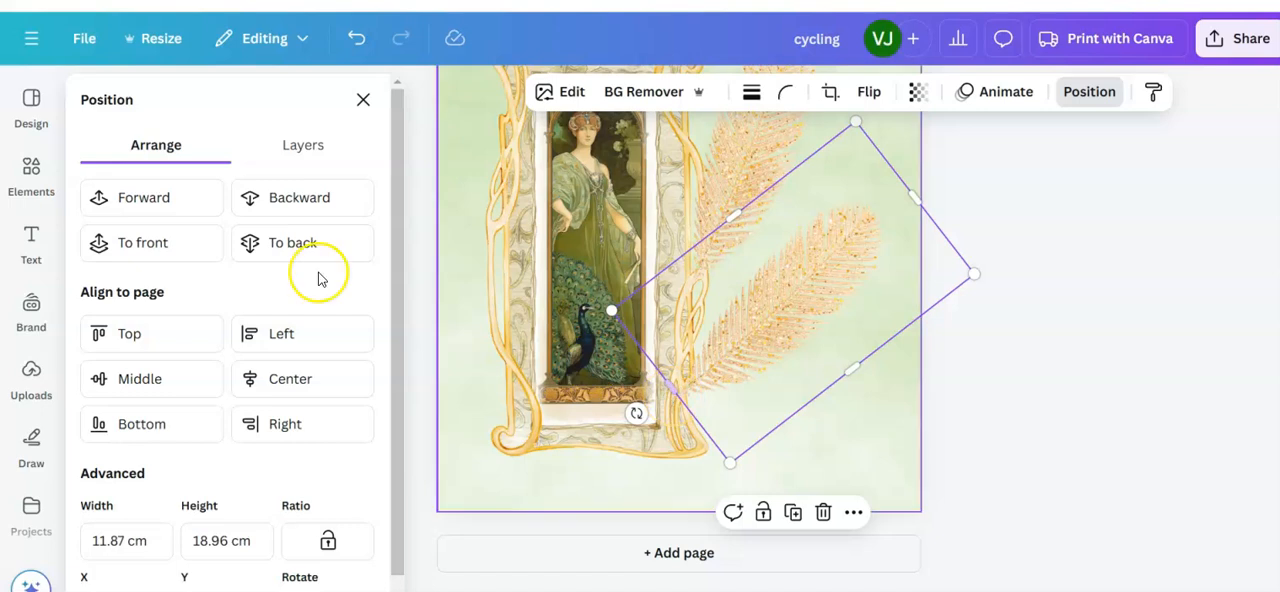
{"action": "left_click", "coordinate": [283, 194]}
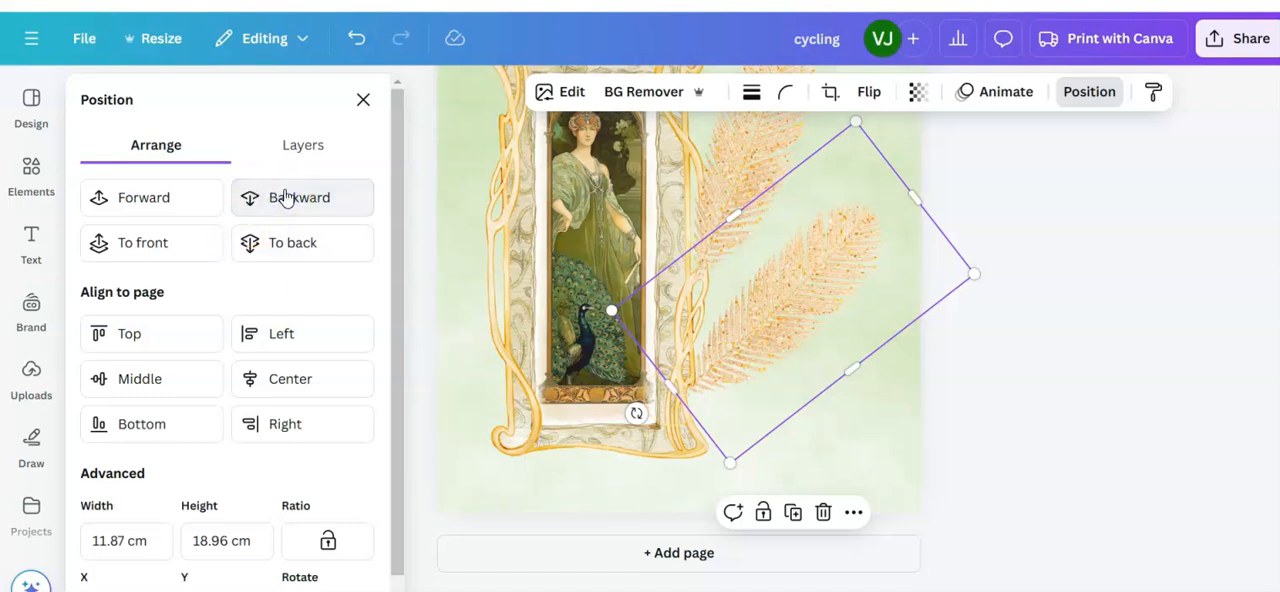
{"action": "left_click", "coordinate": [314, 194]}
Step: Send the upper feather backward in the layer order so its base sits behind the gold frame, and deselect it
{"action": "left_click", "coordinate": [734, 170]}
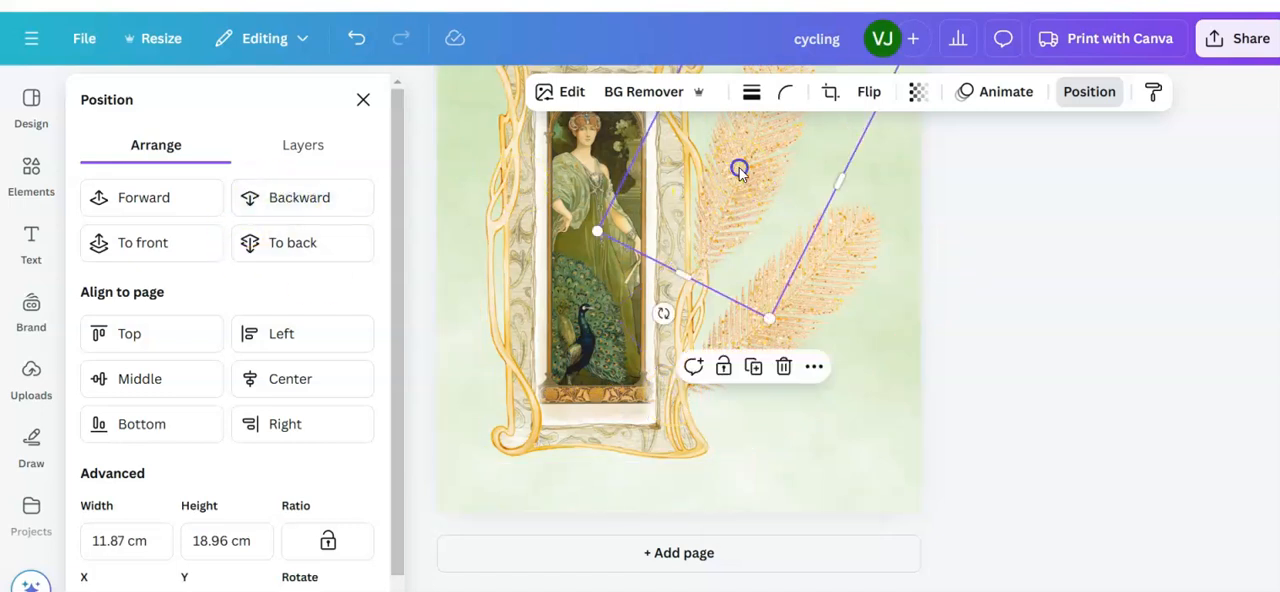
{"action": "left_click", "coordinate": [1087, 94]}
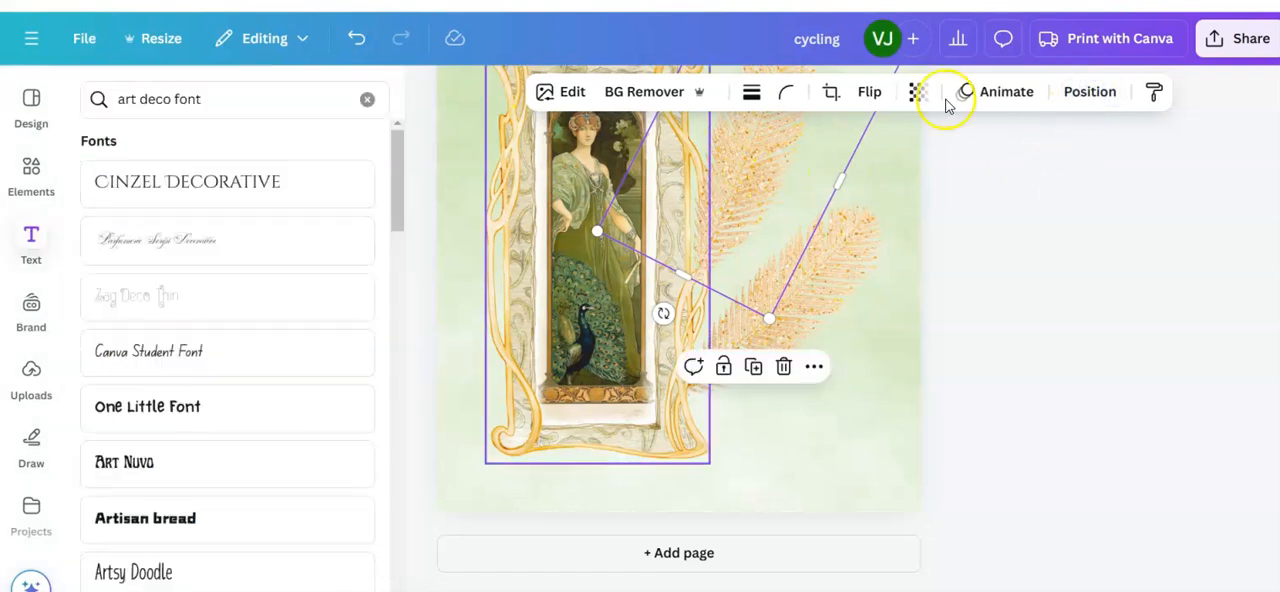
{"action": "left_click", "coordinate": [1089, 94]}
{"action": "left_click", "coordinate": [298, 197]}
{"action": "left_click", "coordinate": [298, 198]}
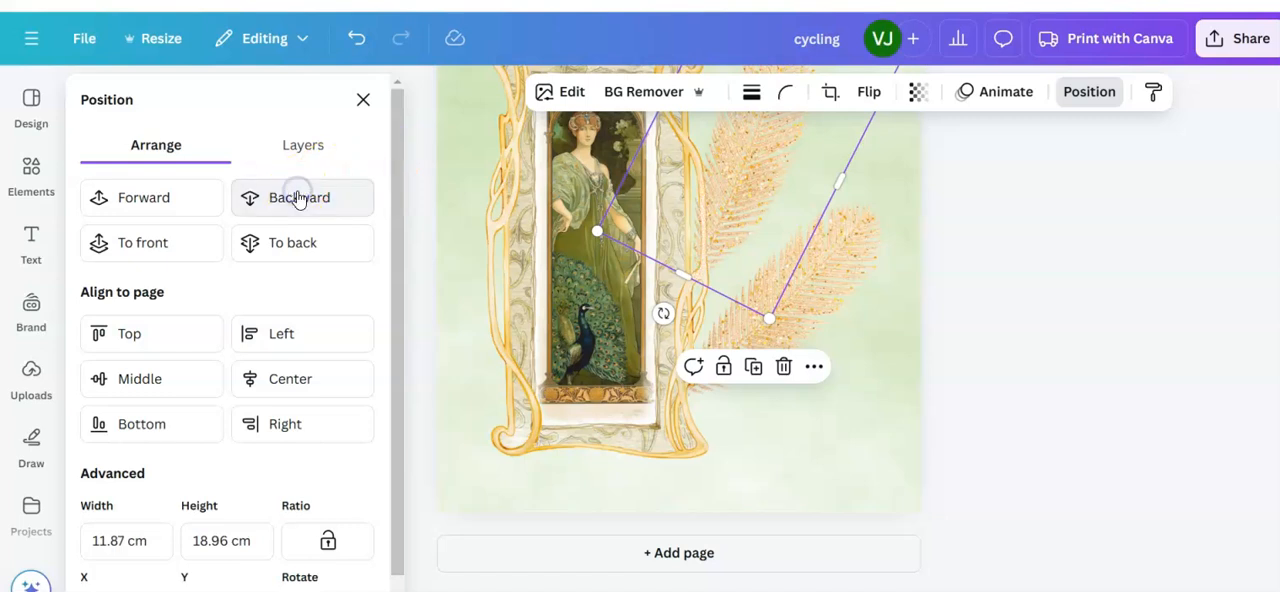
{"action": "left_click", "coordinate": [186, 195]}
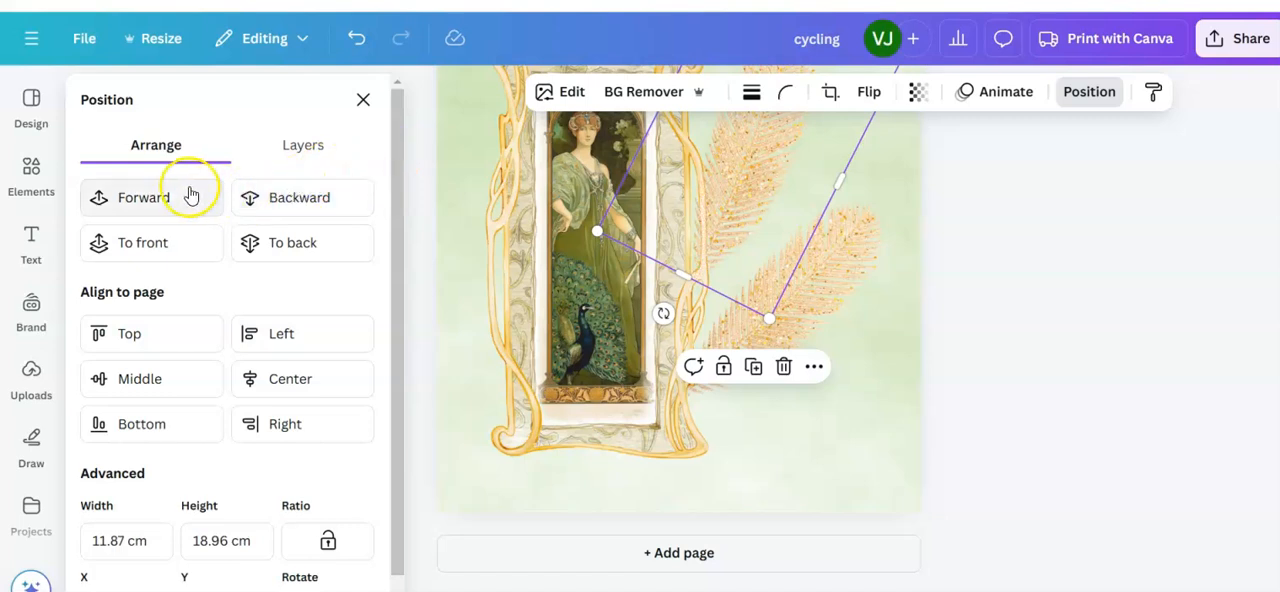
{"action": "left_click", "coordinate": [771, 258]}
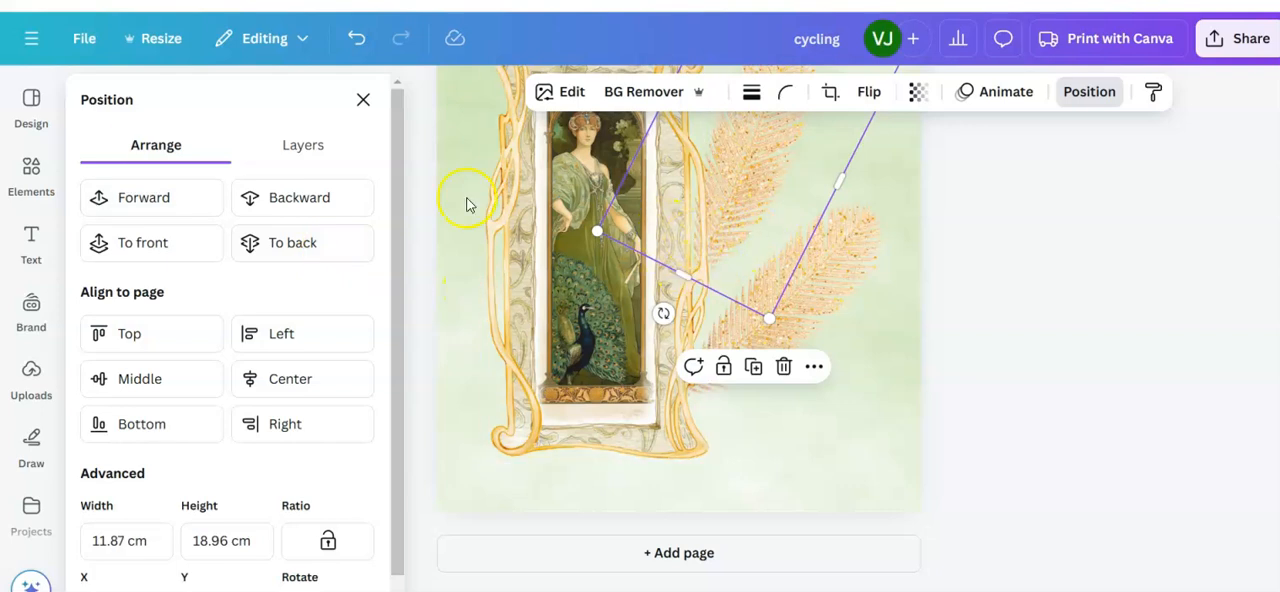
{"action": "left_click", "coordinate": [163, 197]}
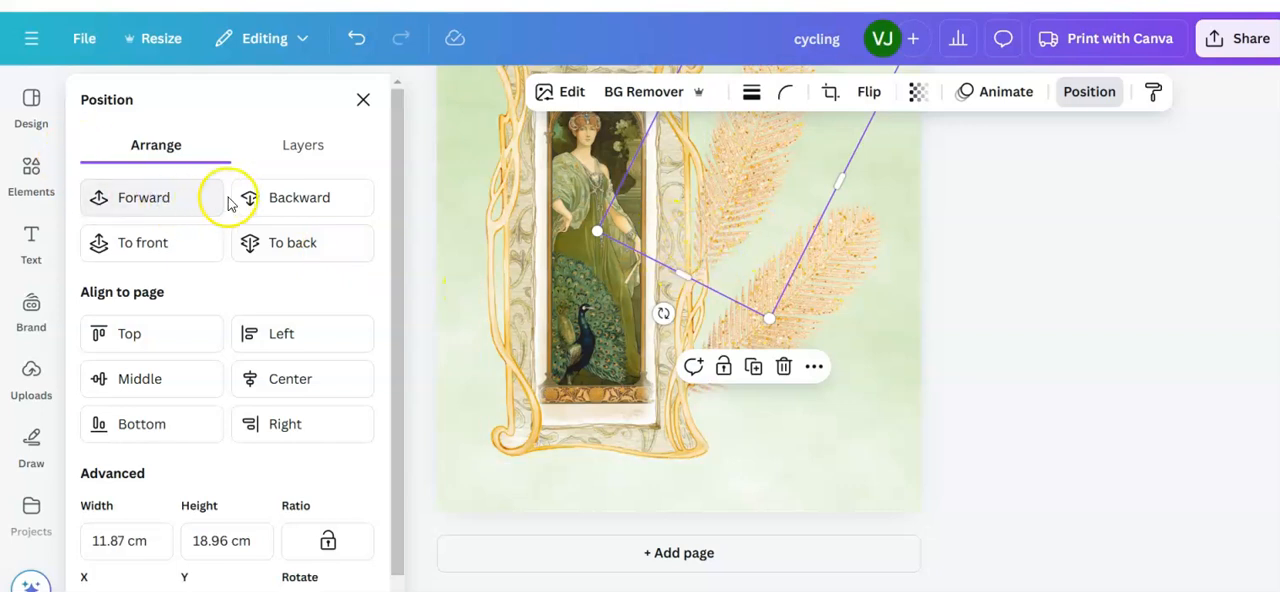
{"action": "left_click", "coordinate": [286, 197]}
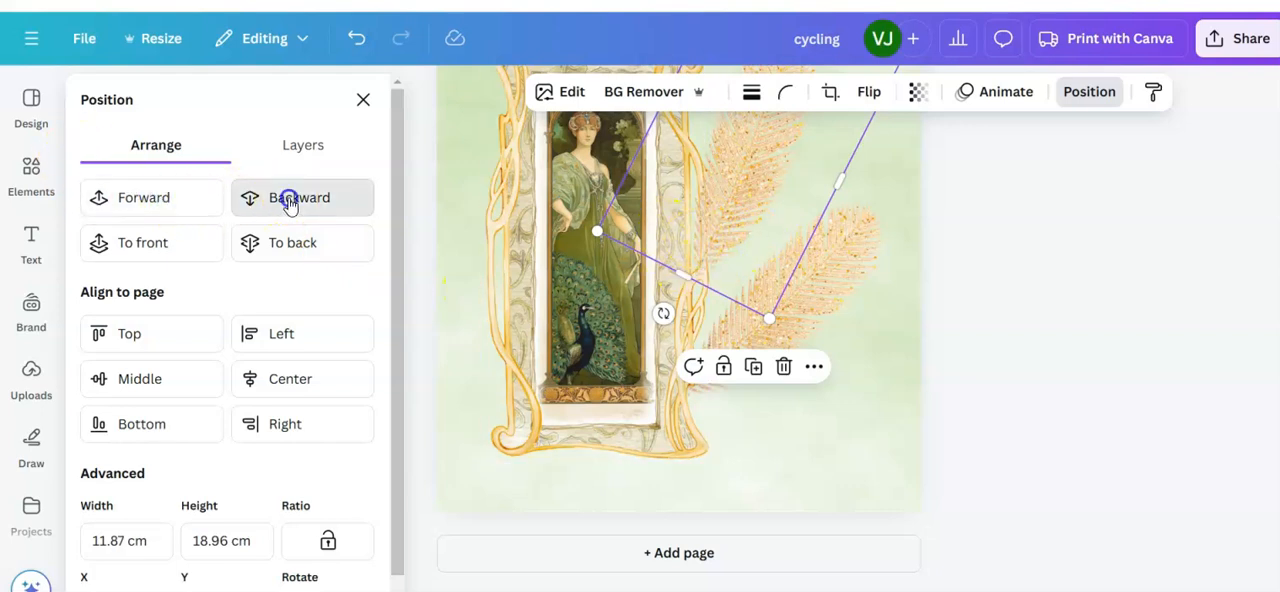
{"action": "left_click", "coordinate": [1027, 449]}
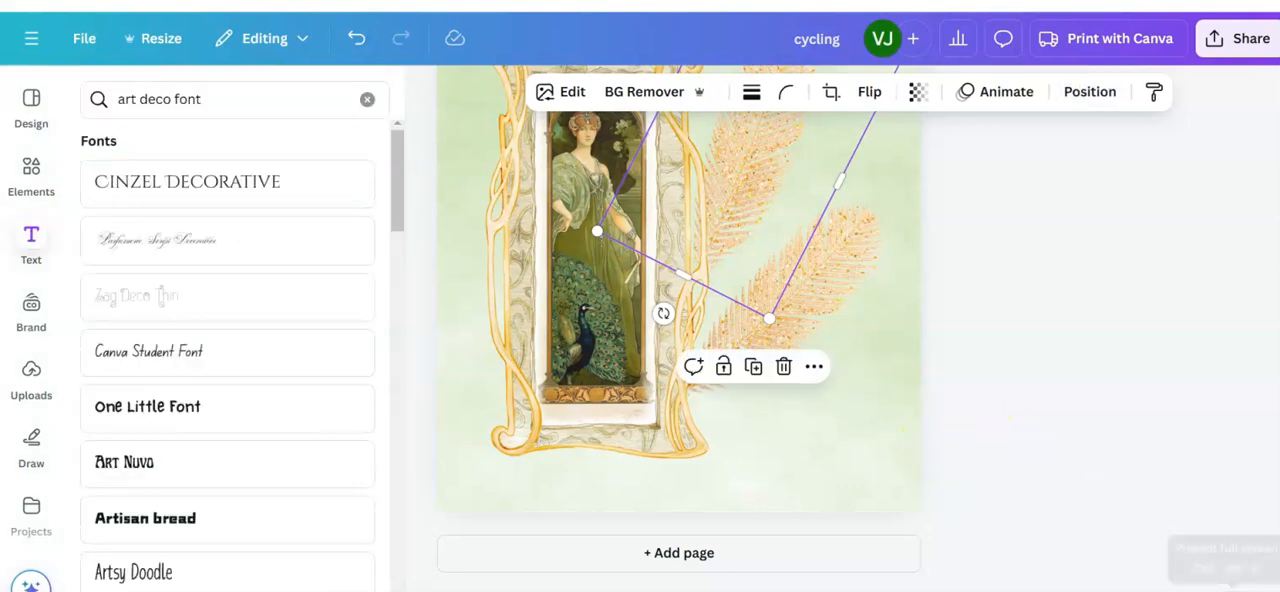
Step: Preview the art deco page full screen, return to editing, and look over both the cycling and art deco pages
{"action": "left_click", "coordinate": [1238, 583]}
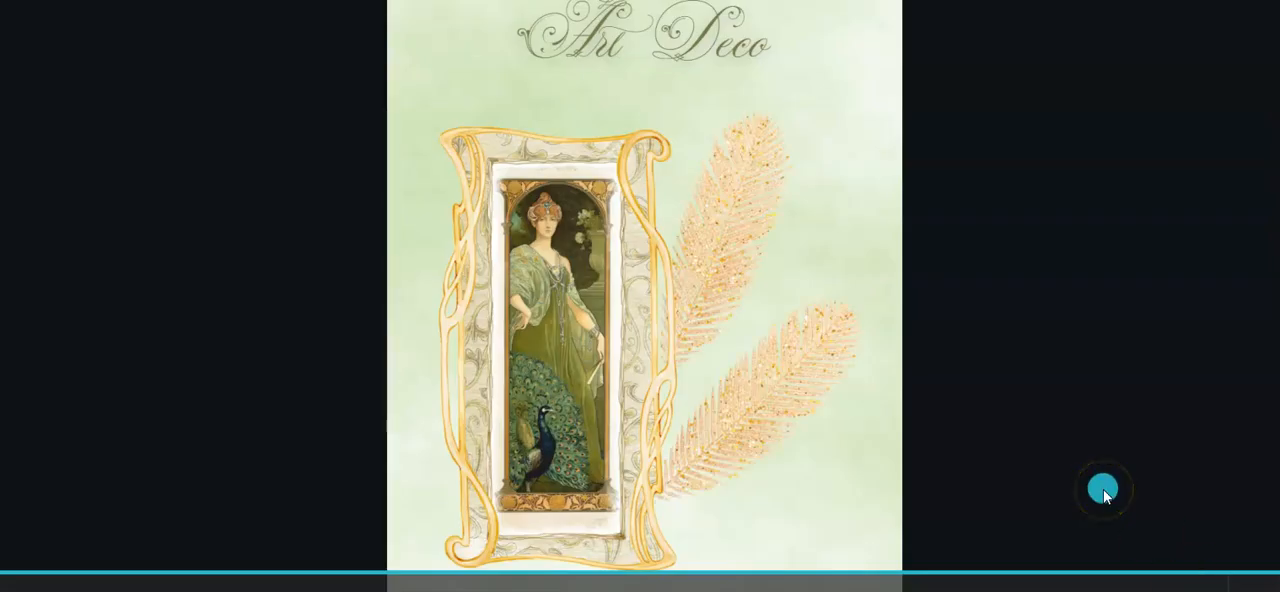
{"action": "key", "text": "Escape"}
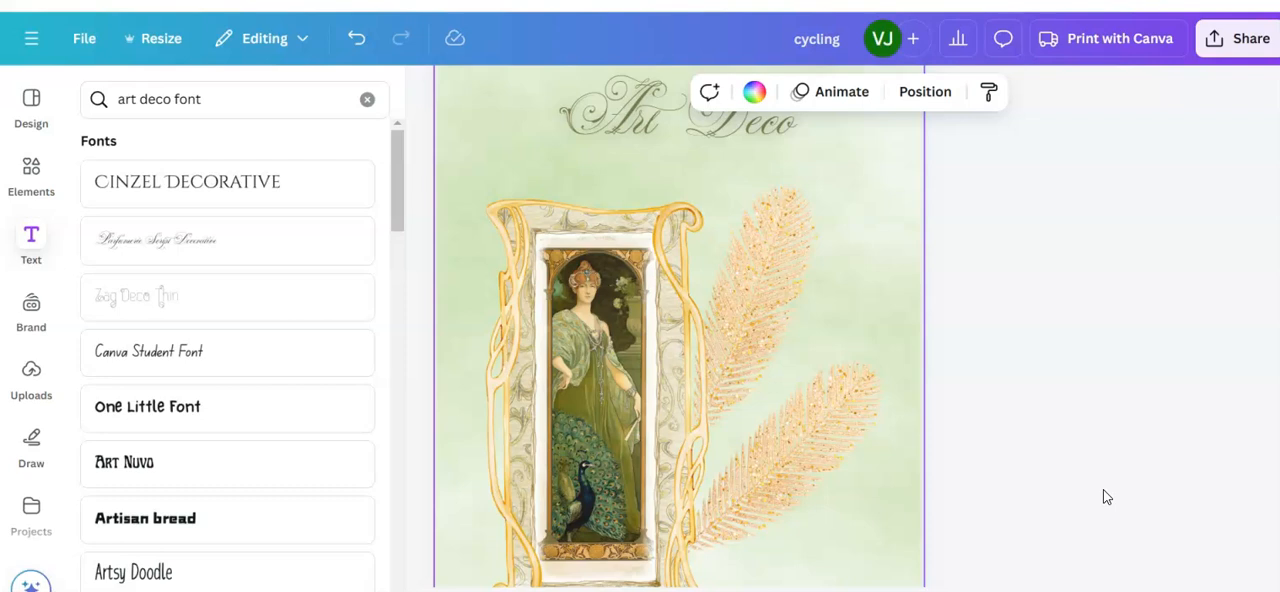
{"action": "scroll", "coordinate": [1103, 489], "scroll_direction": "up", "scroll_amount": 6}
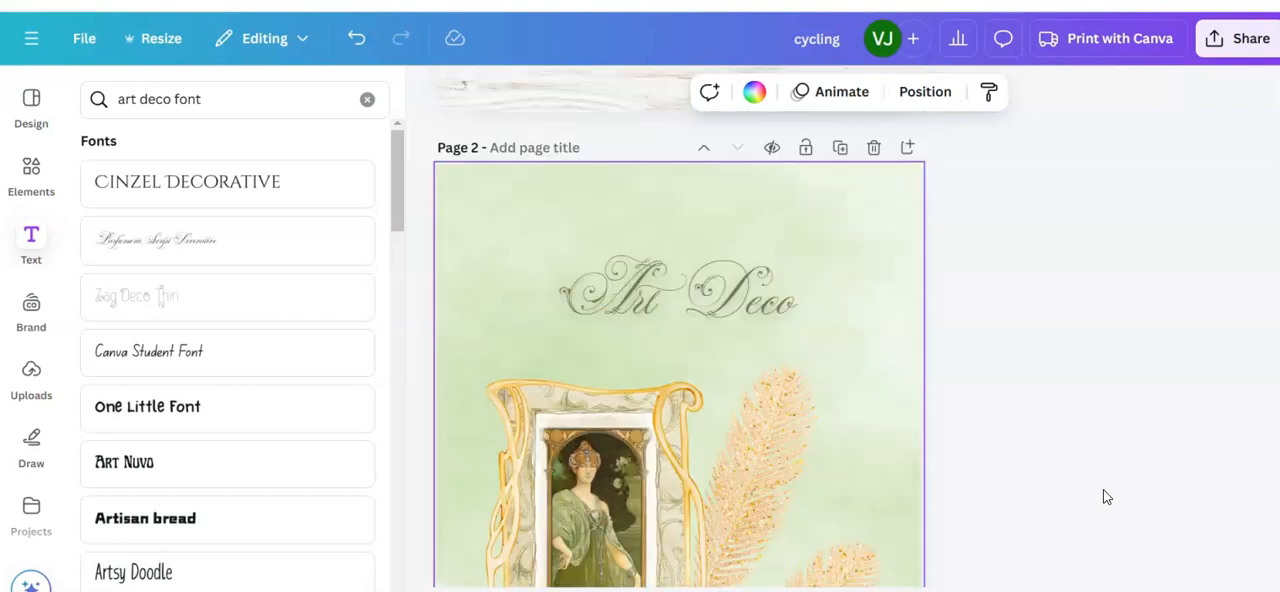
{"action": "scroll", "coordinate": [1108, 497], "scroll_direction": "up", "scroll_amount": 2}
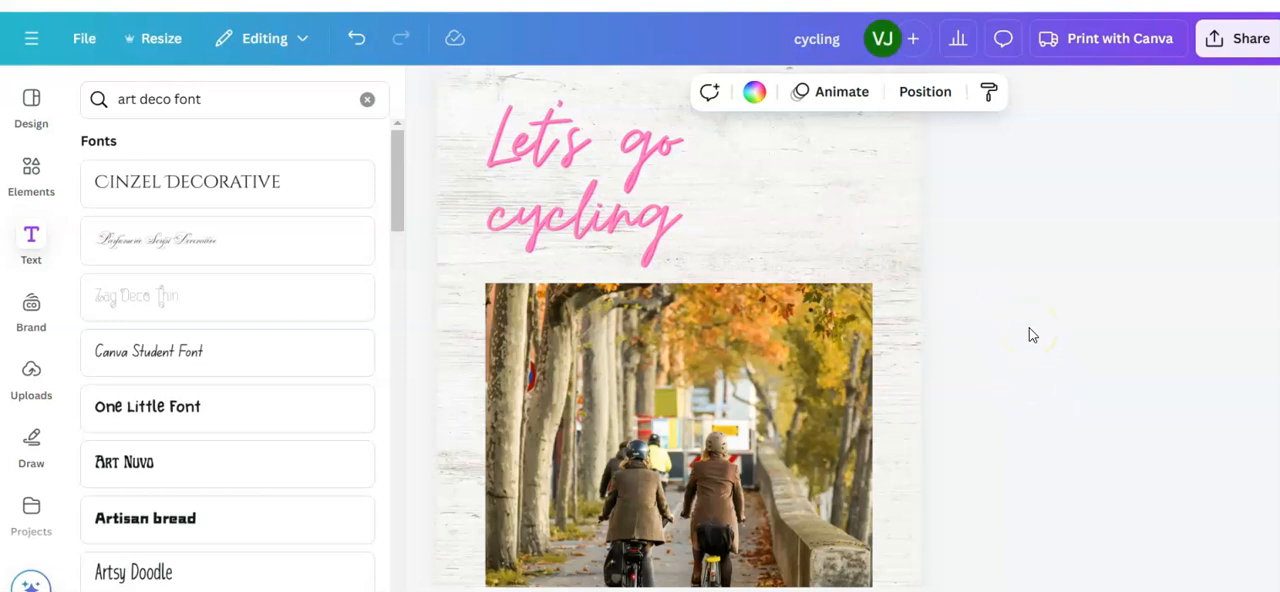
{"action": "scroll", "coordinate": [1032, 335], "scroll_direction": "down", "scroll_amount": 5}
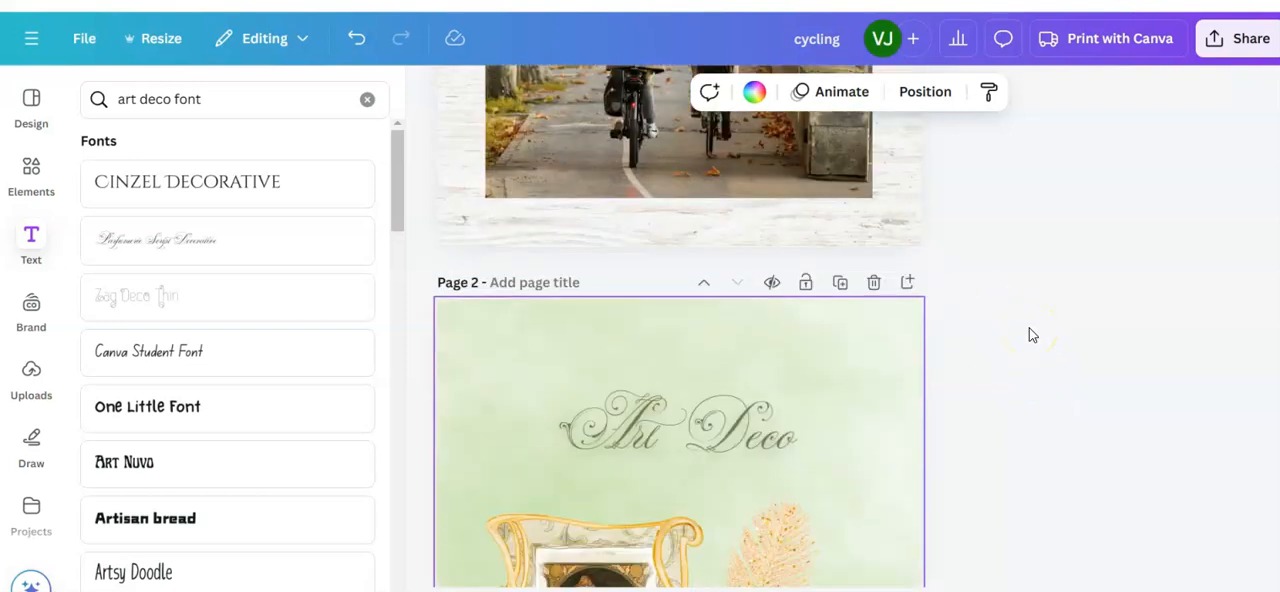
{"action": "scroll", "coordinate": [1032, 335], "scroll_direction": "down", "scroll_amount": 6}
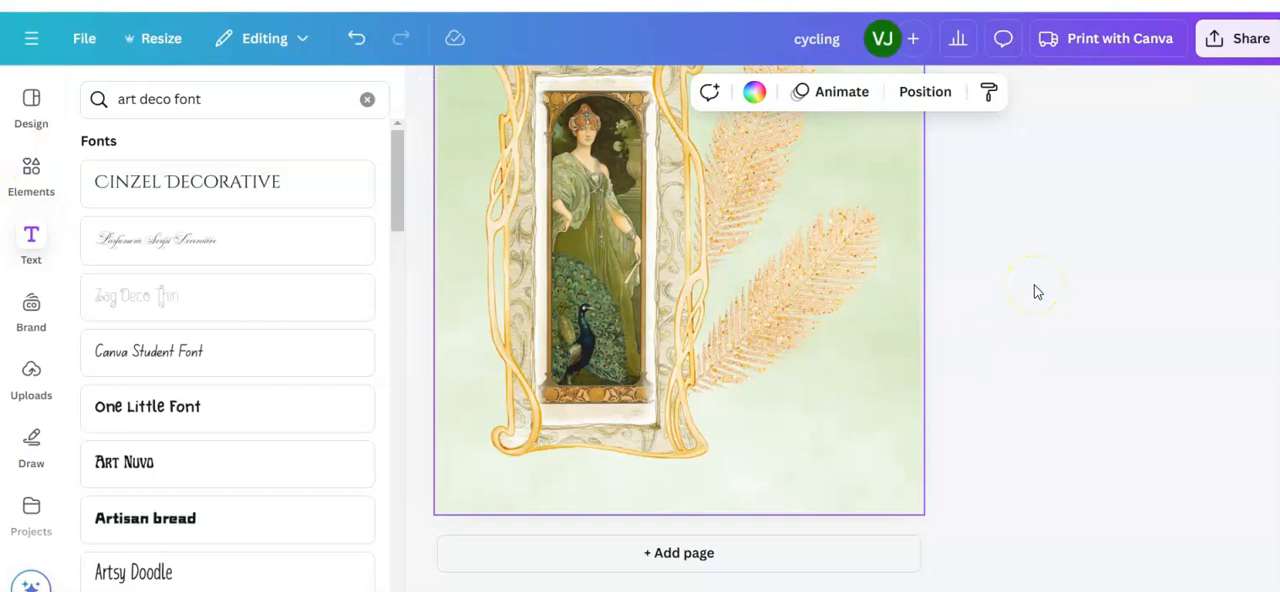
{"action": "left_click", "coordinate": [1115, 40]}
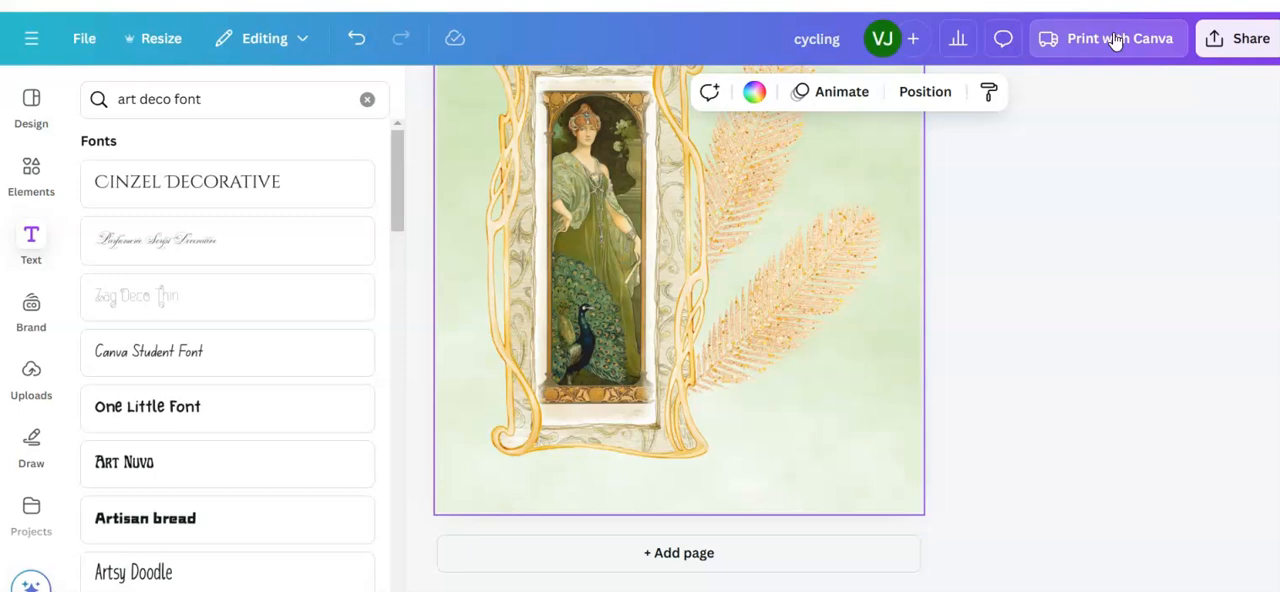
{"action": "left_click", "coordinate": [1037, 287]}
{"action": "left_click", "coordinate": [1107, 42]}
{"action": "left_click", "coordinate": [1146, 31]}
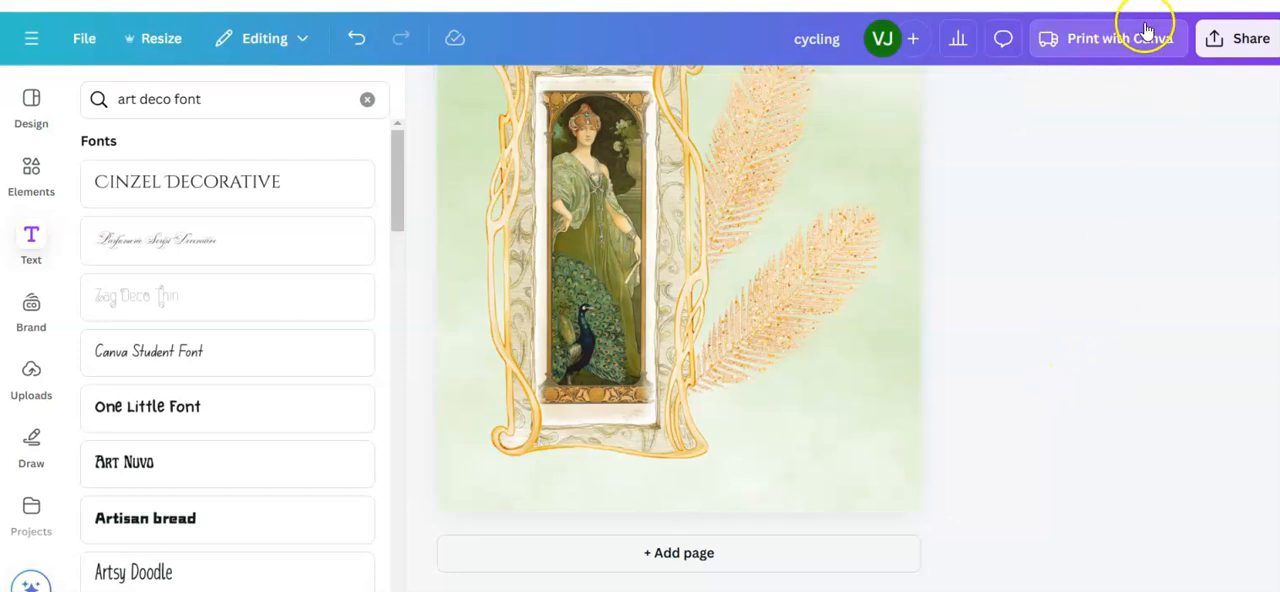
{"action": "left_click", "coordinate": [1137, 36]}
{"action": "left_click", "coordinate": [1235, 37]}
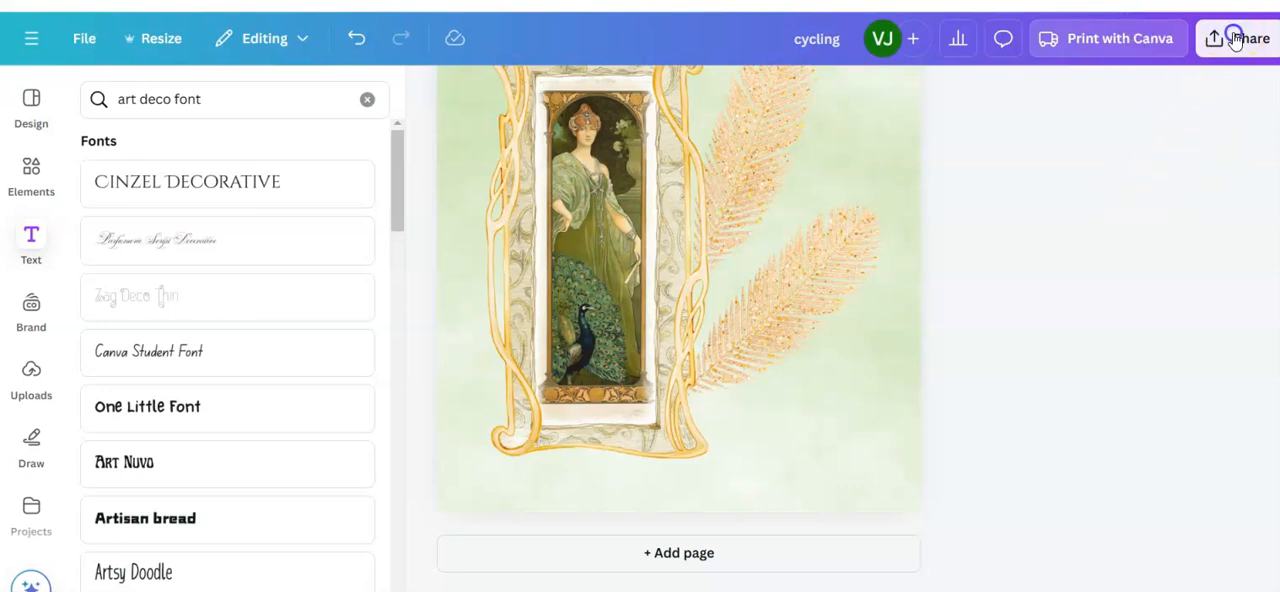
{"action": "left_click", "coordinate": [1114, 343]}
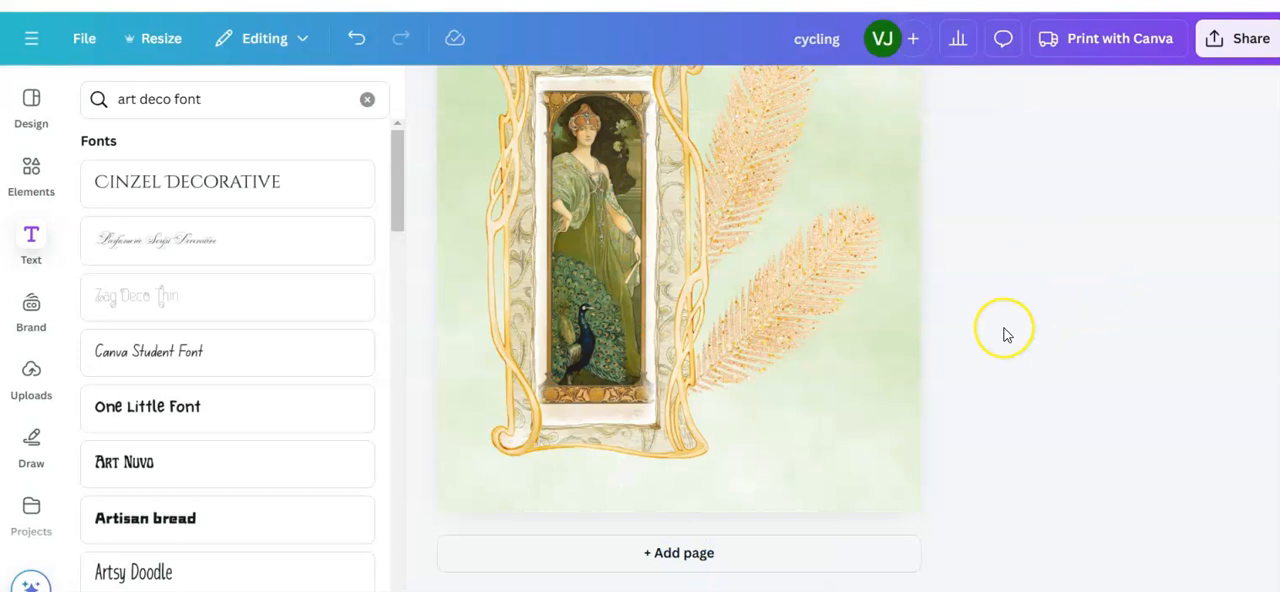
{"action": "scroll", "coordinate": [1006, 335], "scroll_direction": "up", "scroll_amount": 3}
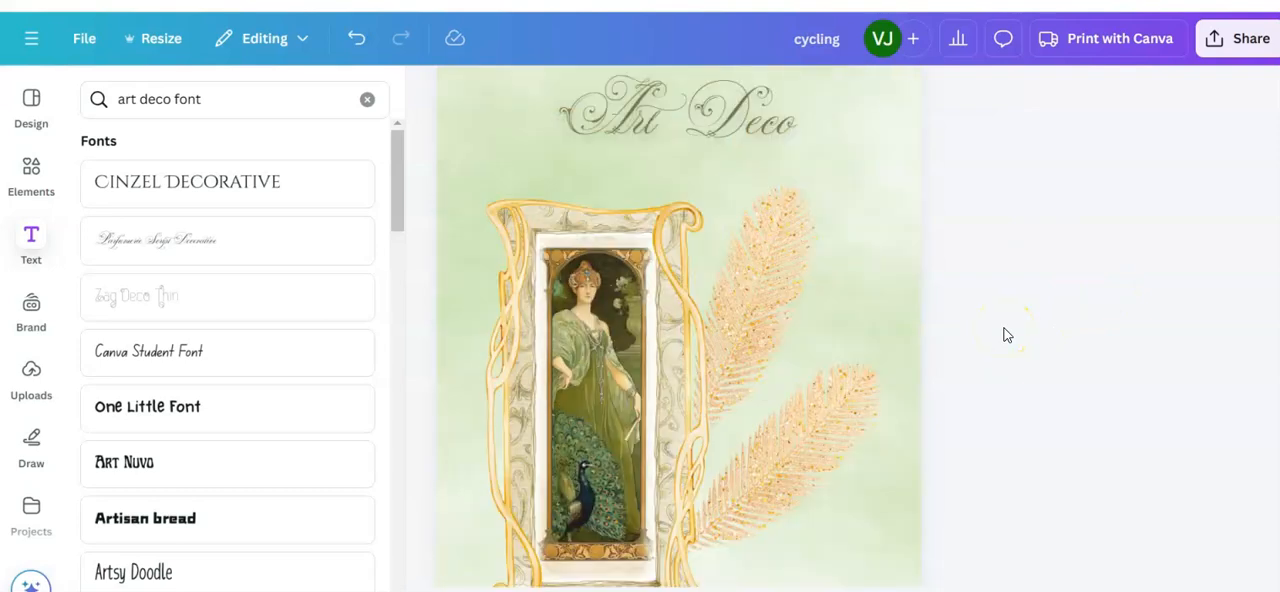
{"action": "left_click", "coordinate": [1110, 40]}
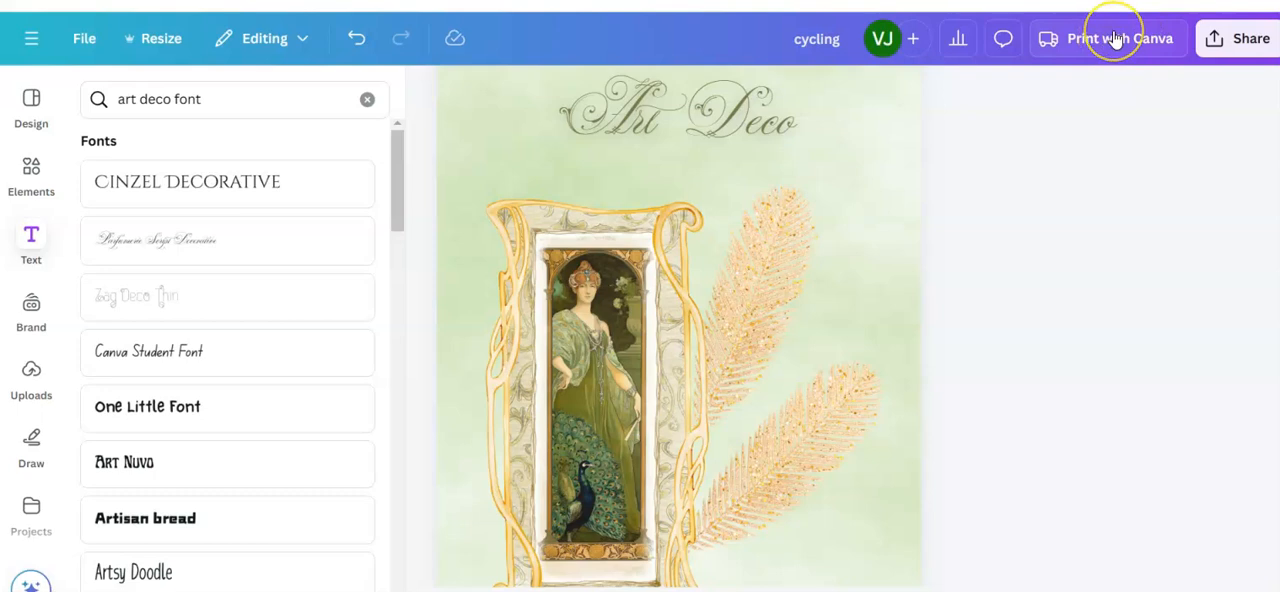
Step: Review the design's sharing options and the available download file types, and leave without downloading
{"action": "left_click", "coordinate": [1232, 42]}
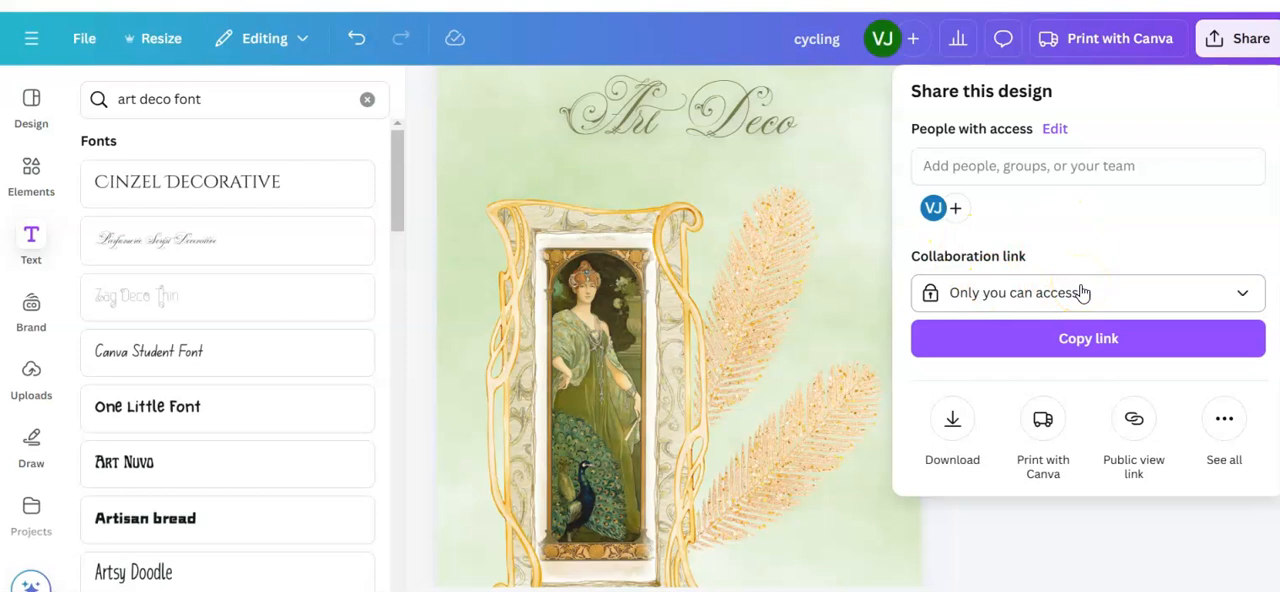
{"action": "left_click", "coordinate": [1050, 438]}
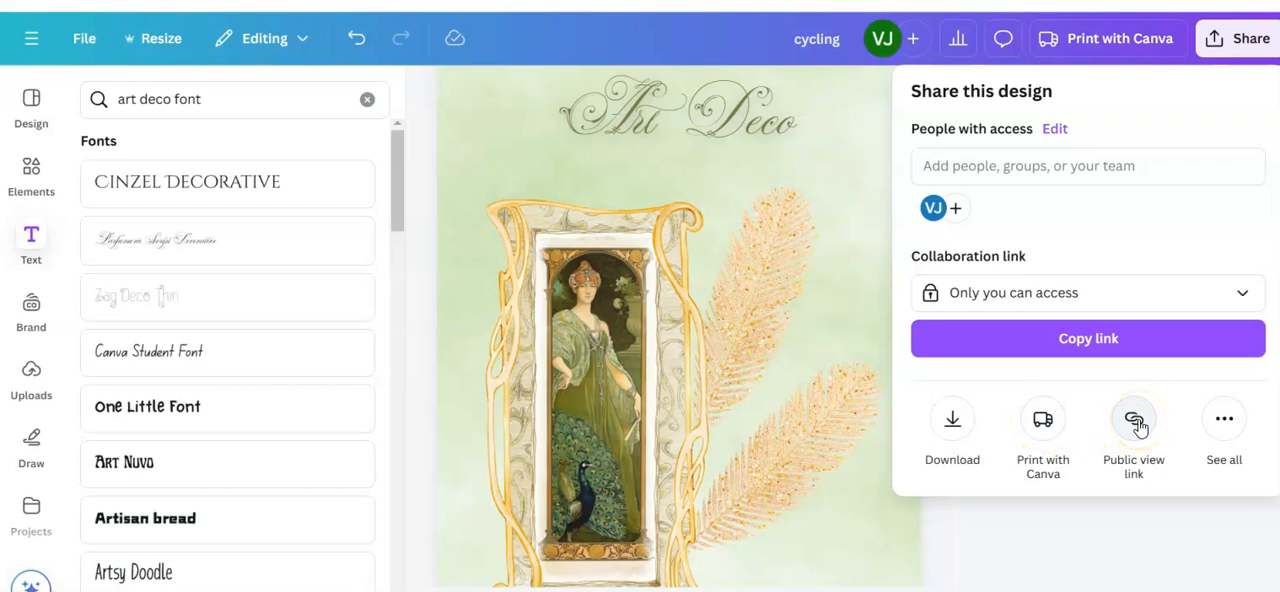
{"action": "left_click", "coordinate": [954, 422]}
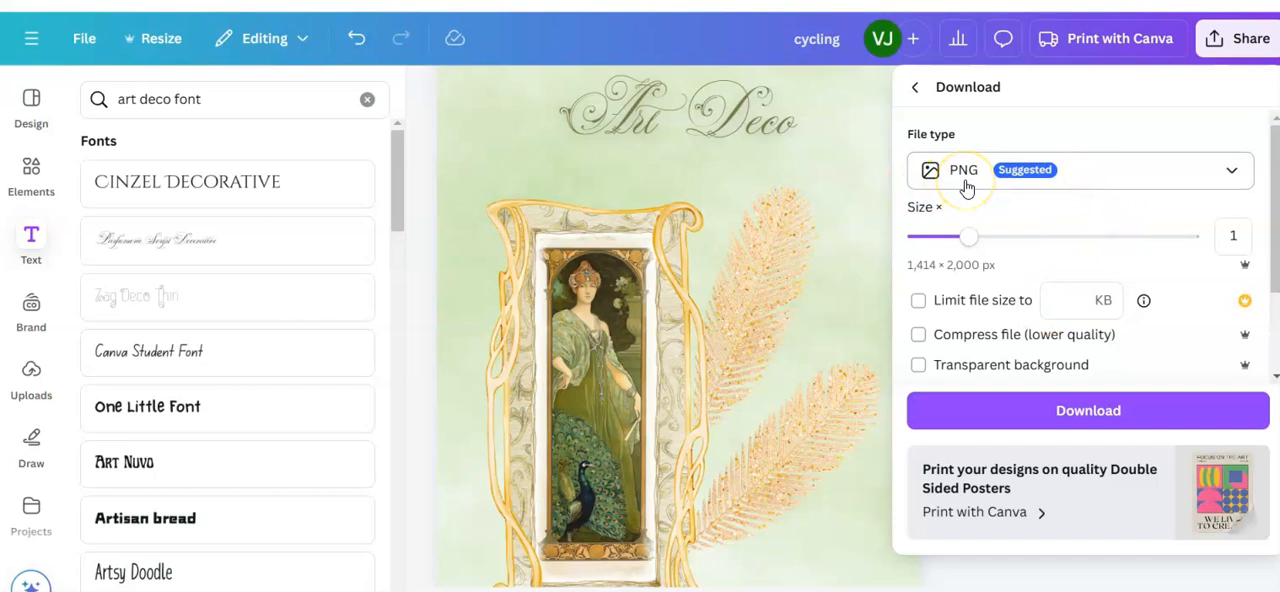
{"action": "left_click", "coordinate": [1232, 171]}
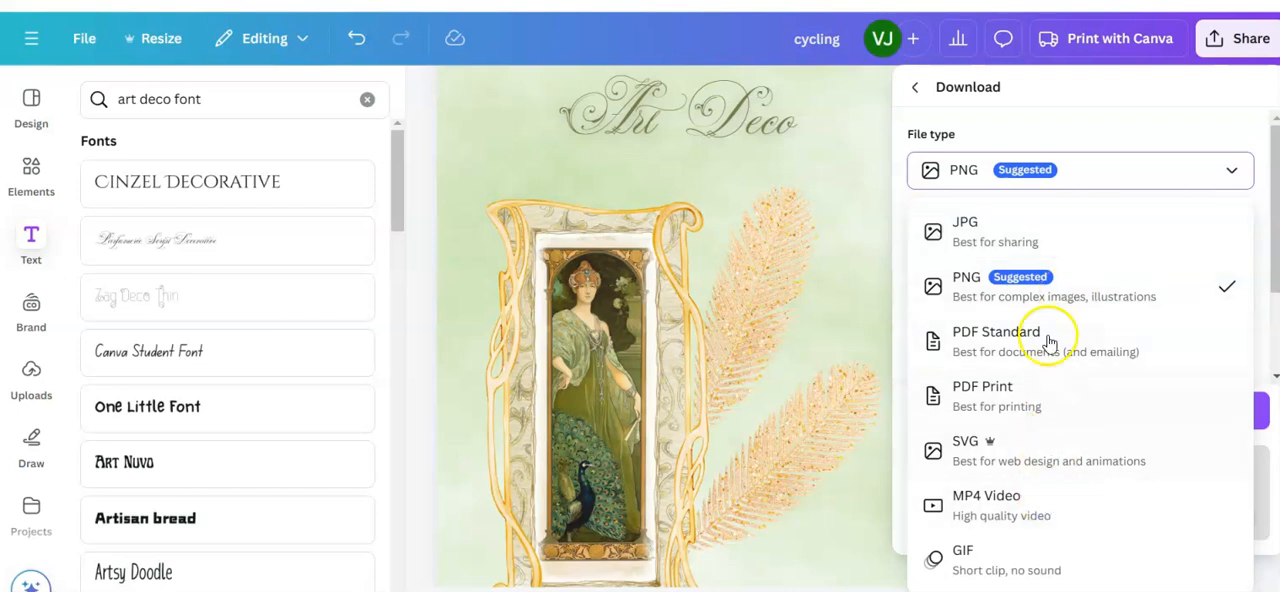
{"action": "left_click", "coordinate": [1102, 130]}
{"action": "left_click", "coordinate": [1102, 130]}
{"action": "left_click", "coordinate": [1102, 130]}
{"action": "left_click", "coordinate": [403, 306]}
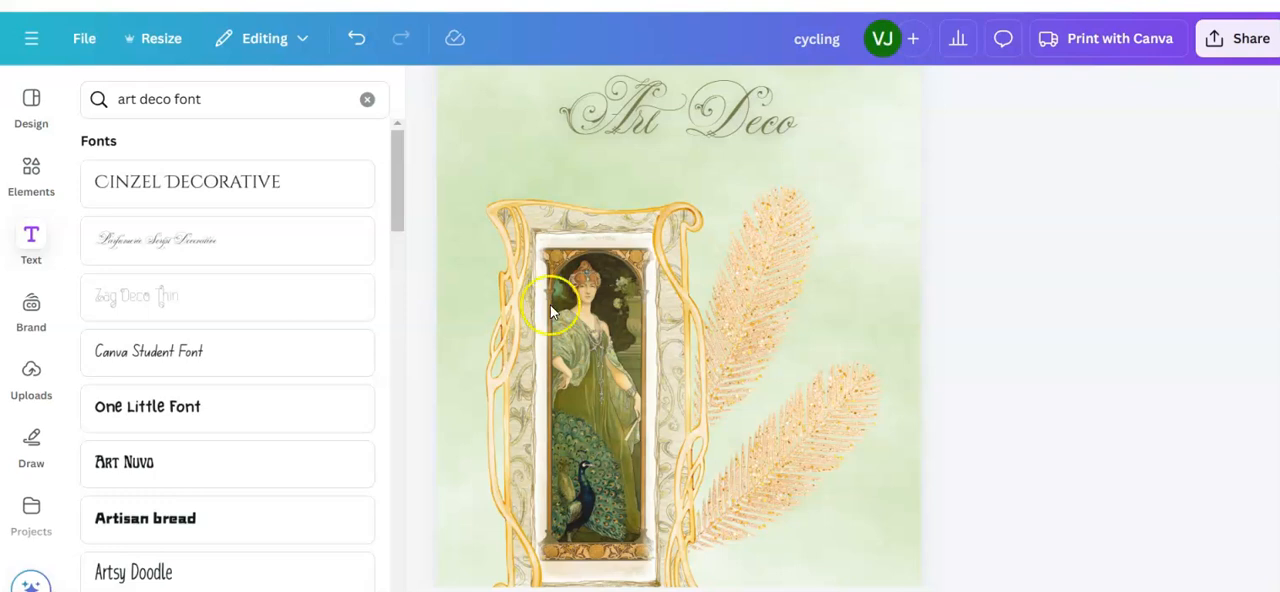
Step: Add a blank page after the art deco page and place a Cinzel Decorative text box on it, enlarged to size 39.1
{"action": "scroll", "coordinate": [980, 470], "scroll_direction": "down", "scroll_amount": 1}
{"action": "scroll", "coordinate": [980, 470], "scroll_direction": "down", "scroll_amount": 1}
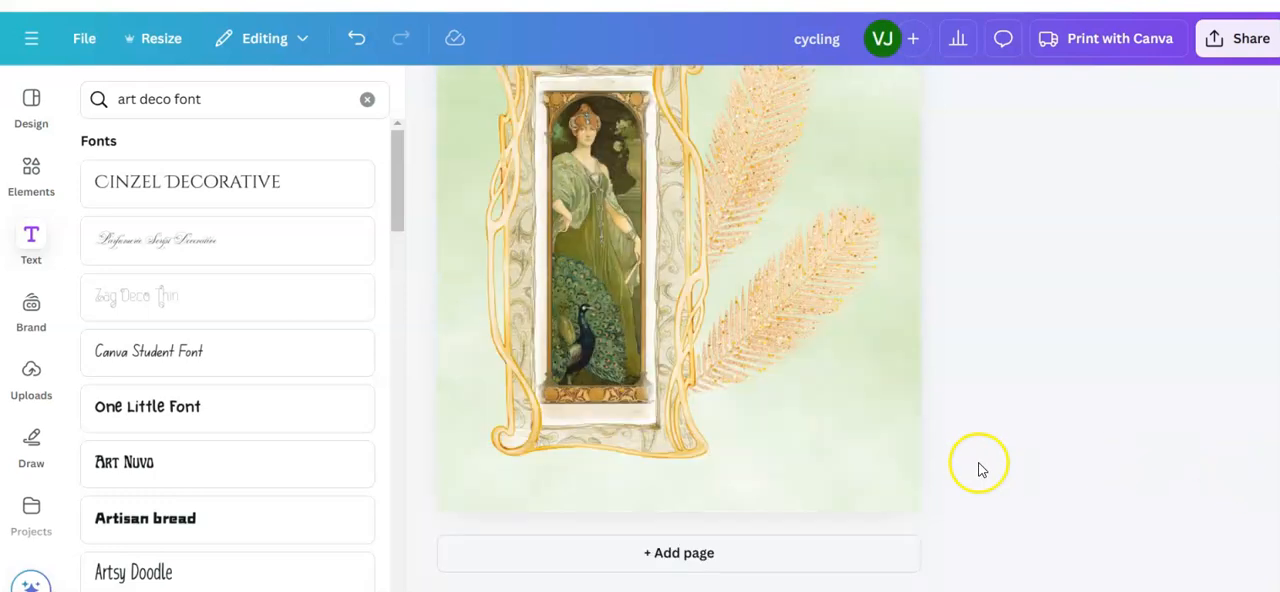
{"action": "left_click", "coordinate": [686, 558]}
{"action": "left_click", "coordinate": [637, 267]}
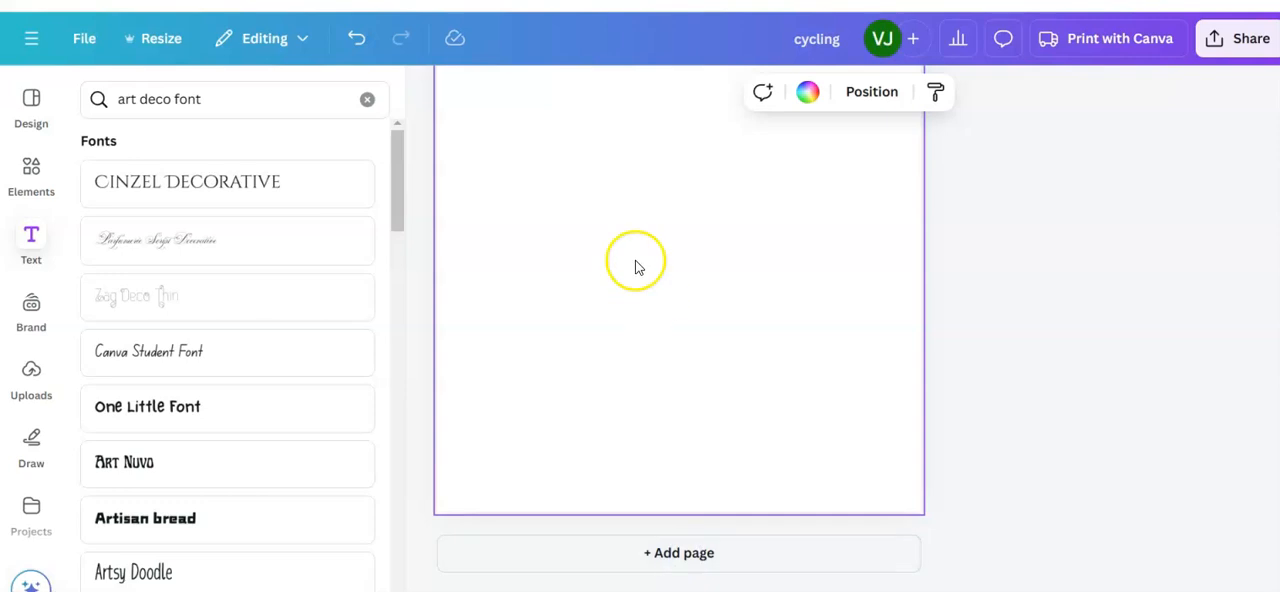
{"action": "left_click", "coordinate": [192, 185]}
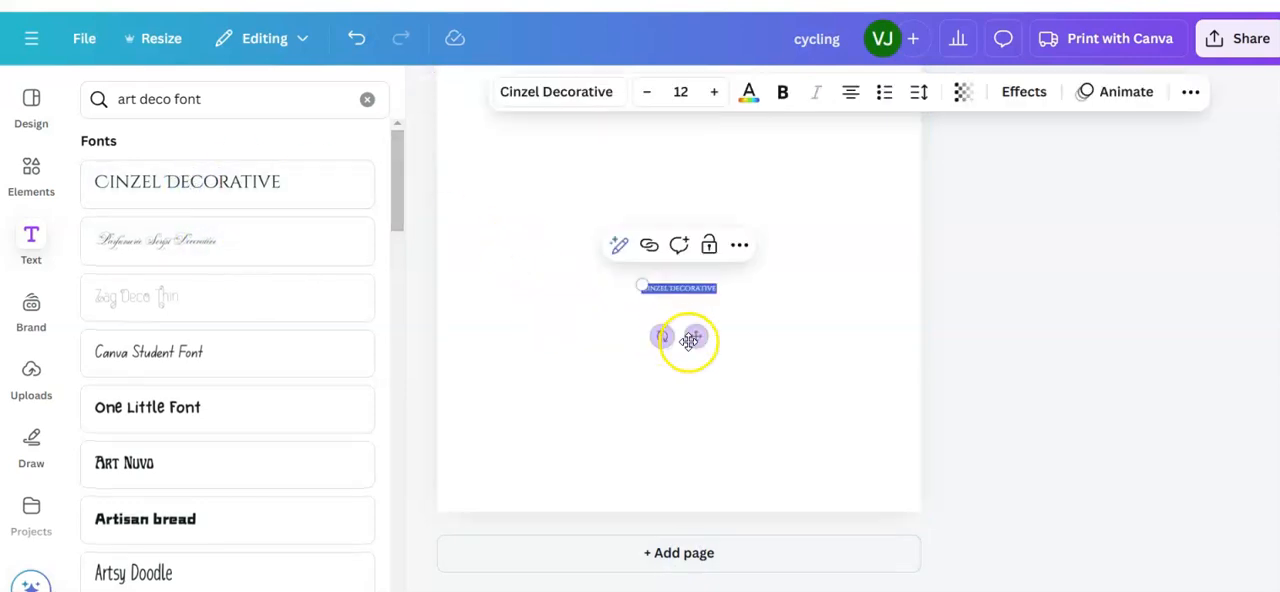
{"action": "left_click_drag", "start_coordinate": [637, 281], "coordinate": [483, 150]}
{"action": "left_click_drag", "start_coordinate": [721, 277], "coordinate": [877, 281]}
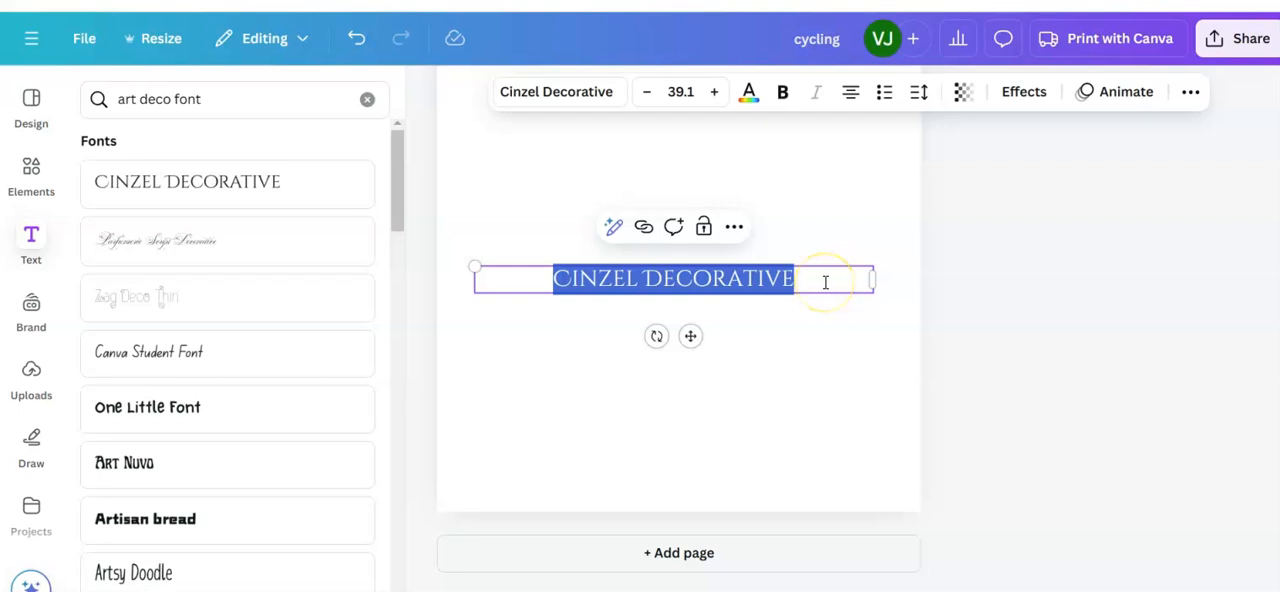
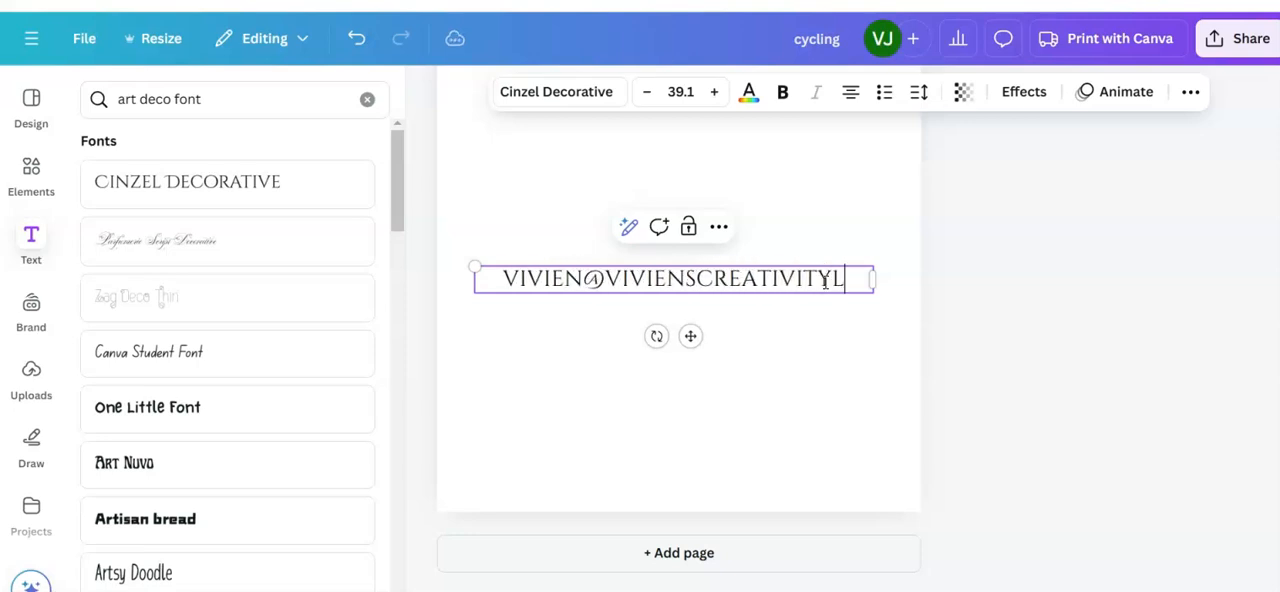
Step: Replace the placeholder text with the contact e-mail address and resize the box to fit it on one line at size 36.2
{"action": "left_click", "coordinate": [815, 279]}
{"action": "left_click_drag", "start_coordinate": [873, 267], "coordinate": [889, 300]}
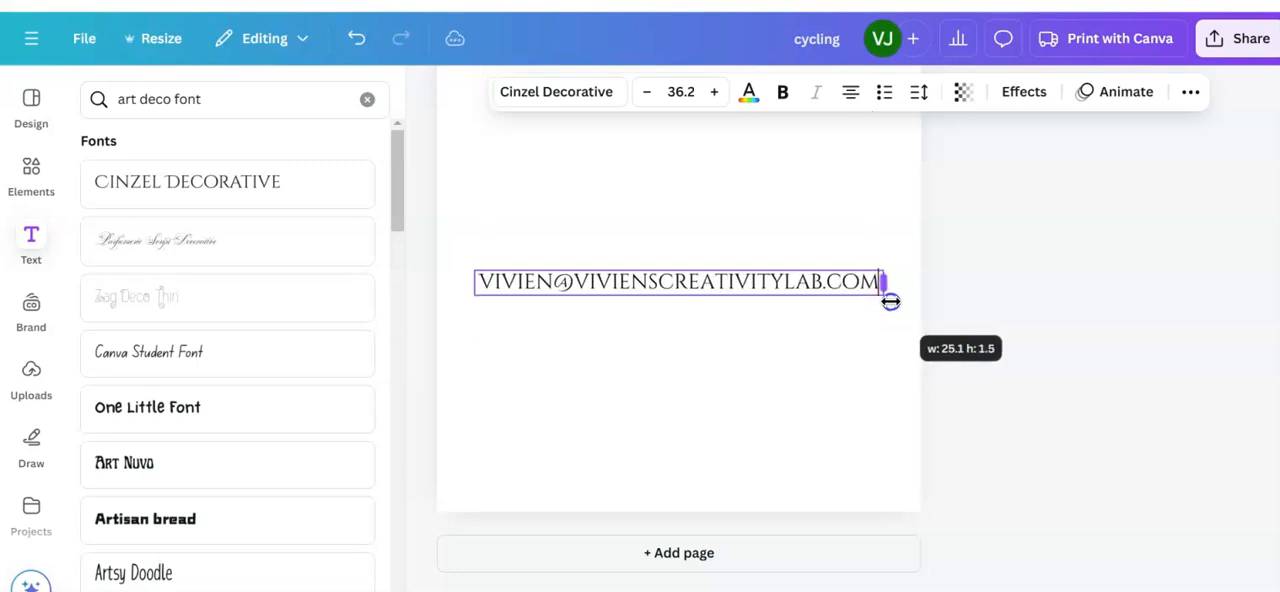
{"action": "left_click", "coordinate": [717, 432]}
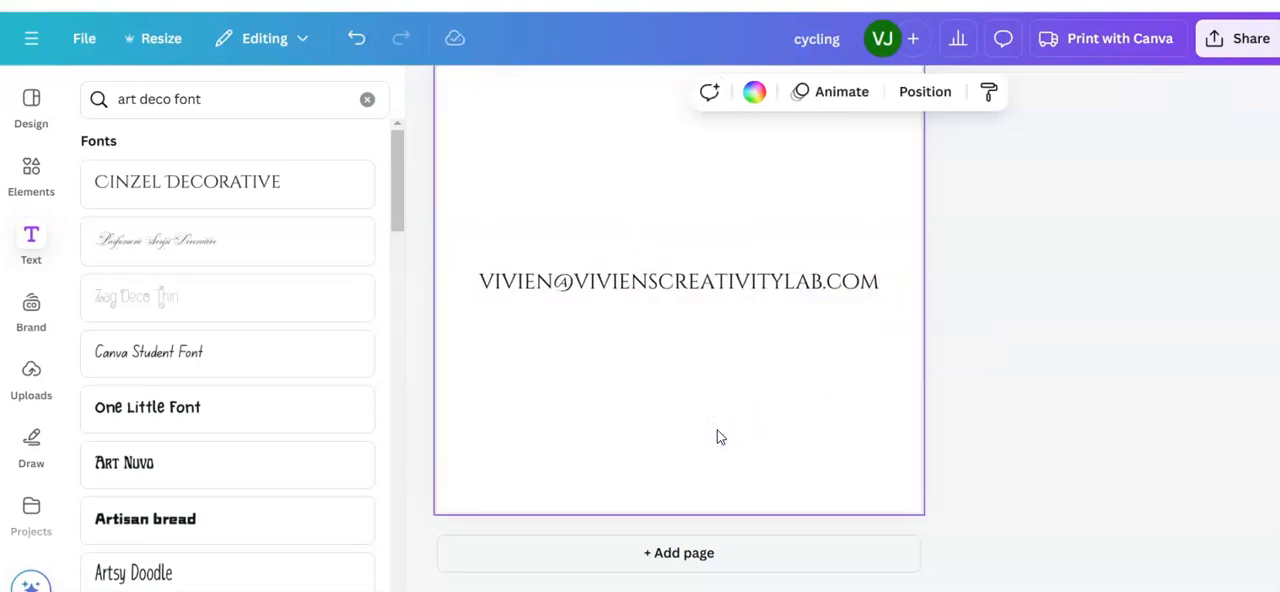